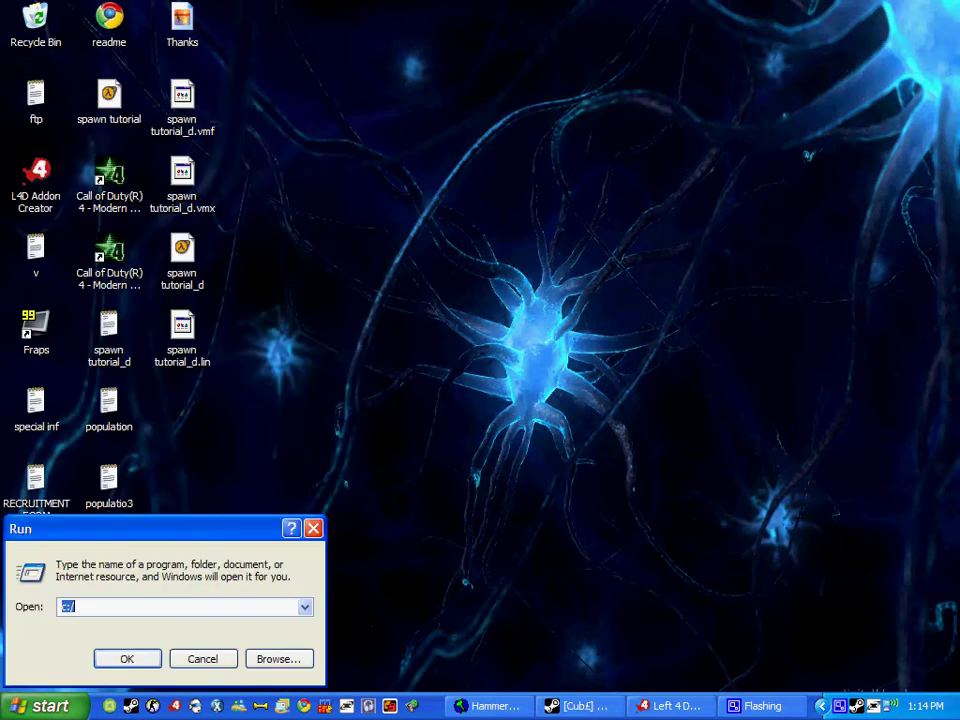
# Open the C: drive and browse to the Program Files\Steam\steamapps folder.
pyautogui.press('Return')
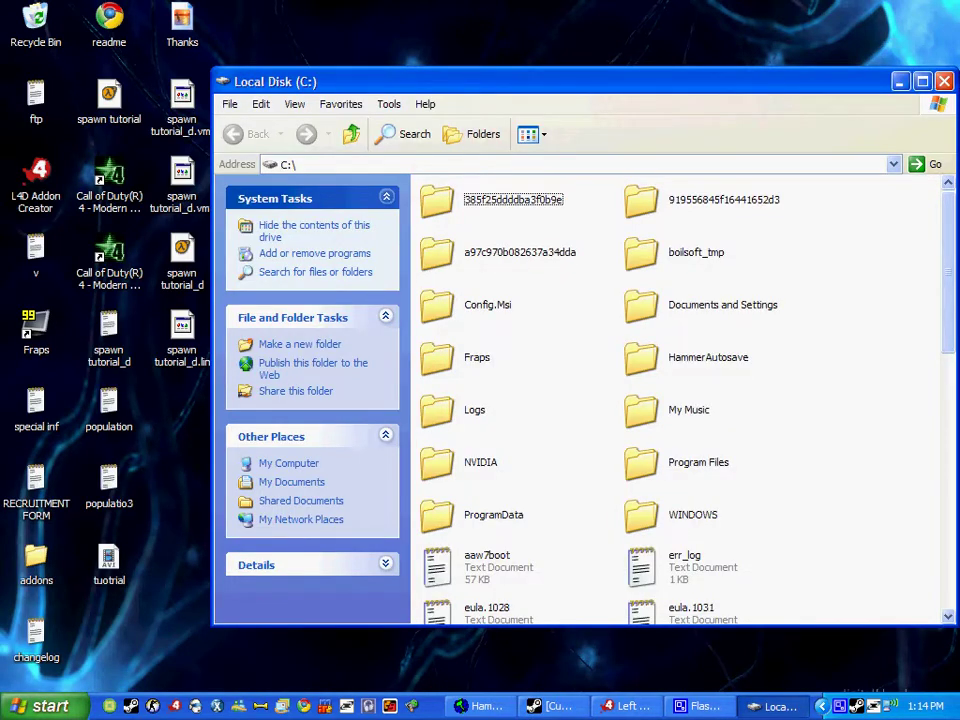
pyautogui.doubleClick(690, 462)
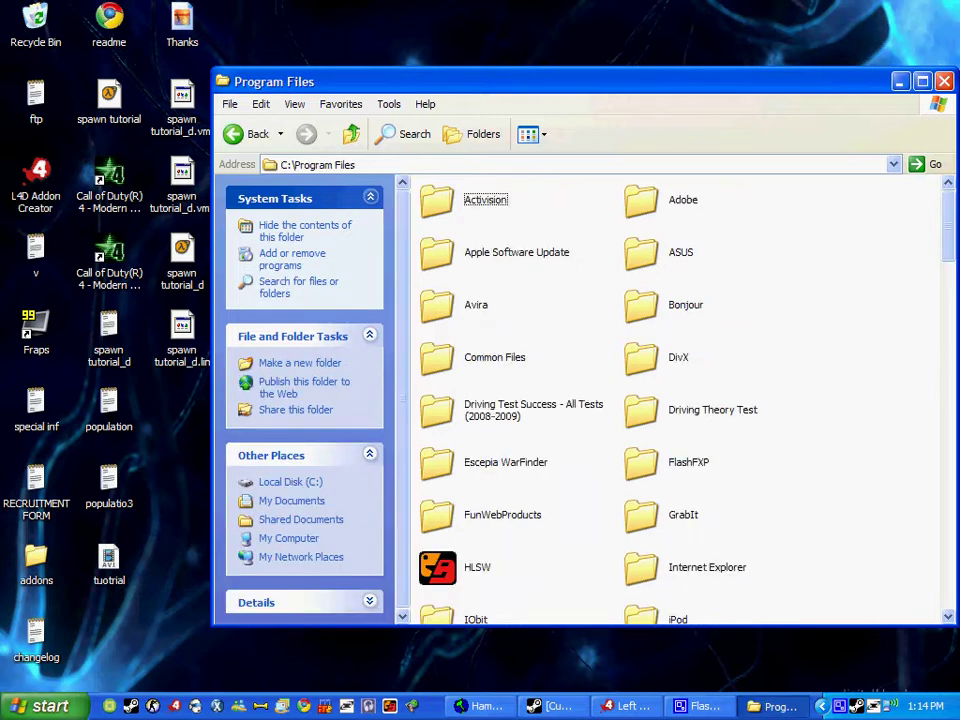
pyautogui.press('s')
pyautogui.press('s')
pyautogui.press('s')
pyautogui.press('s')
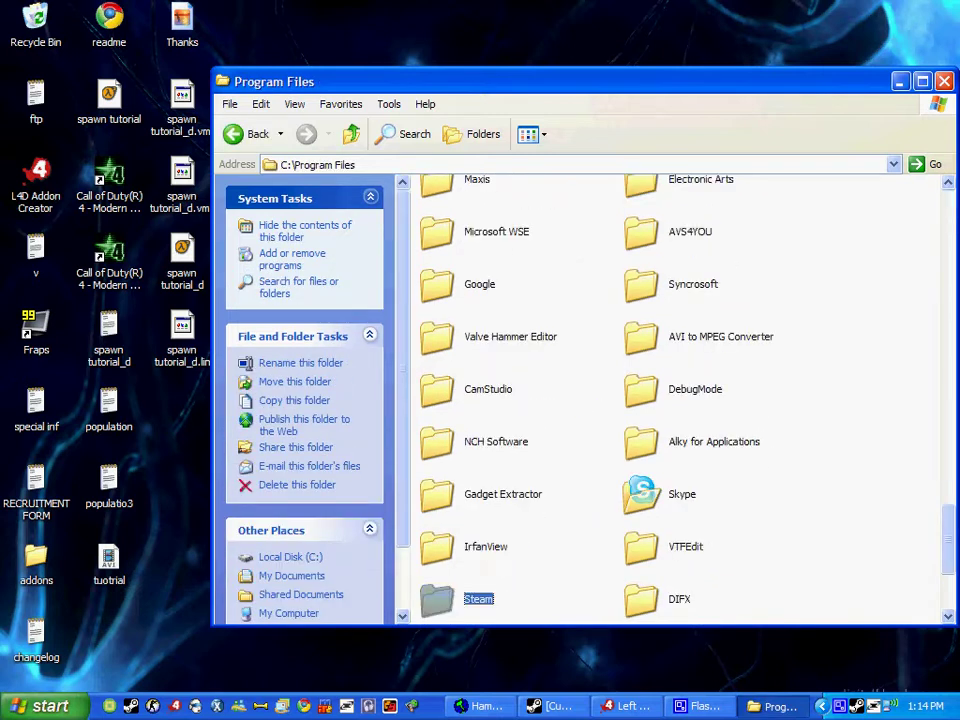
pyautogui.press('Return')
pyautogui.press('s')
pyautogui.press('s')
pyautogui.press('s')
pyautogui.press('Return')
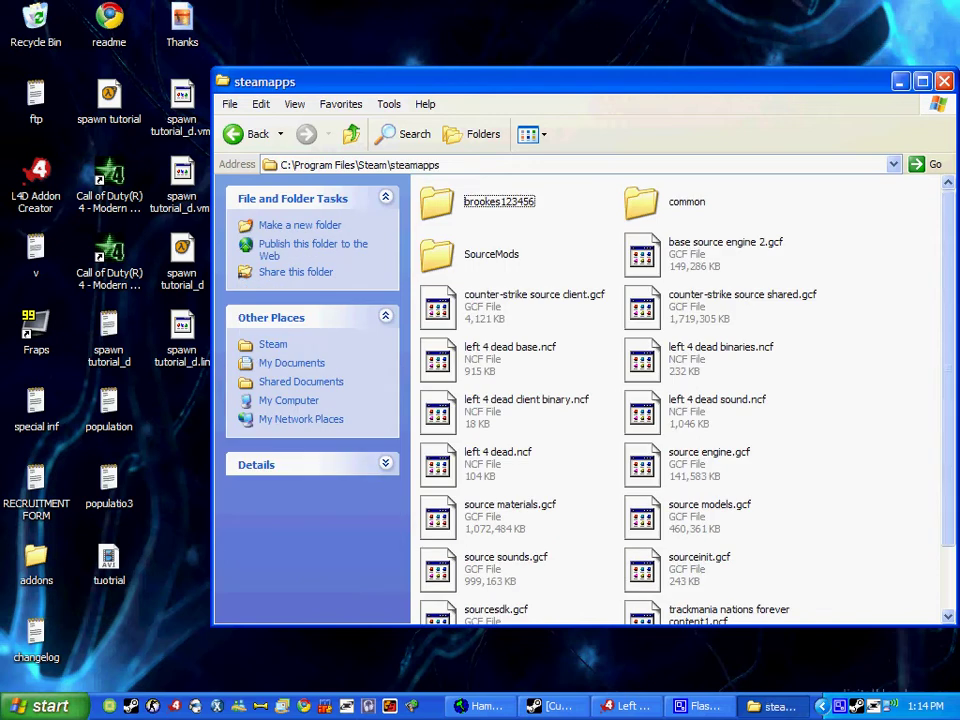
# Browse from steamapps through common\left 4 dead\left4dead into the scripts folder.
pyautogui.press('c')
pyautogui.press('Return')
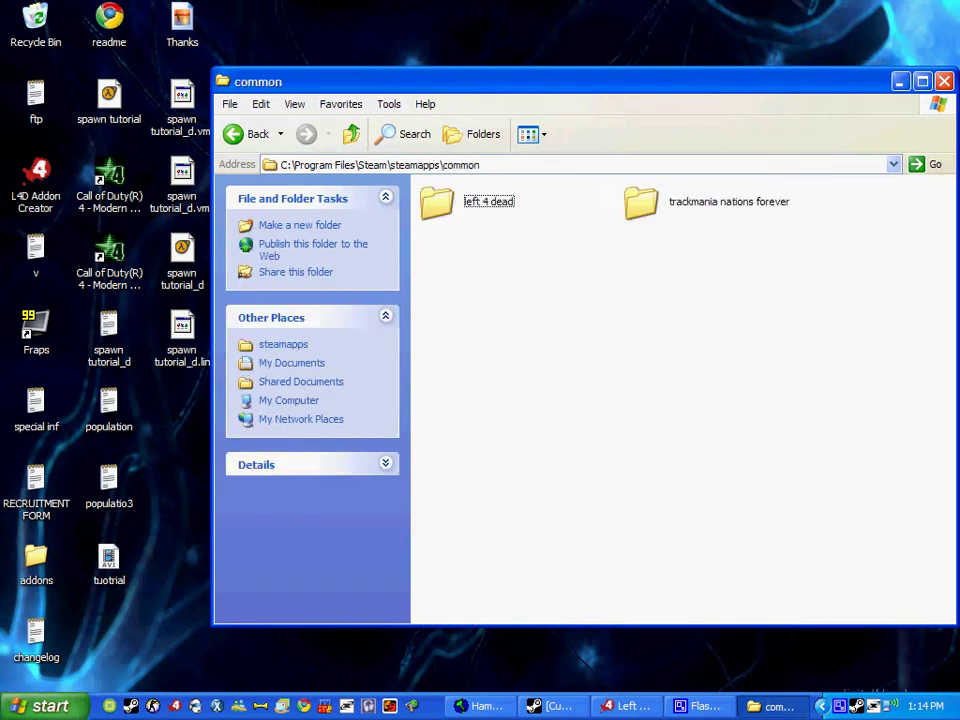
pyautogui.press('Return')
pyautogui.press('l')
pyautogui.press('Return')
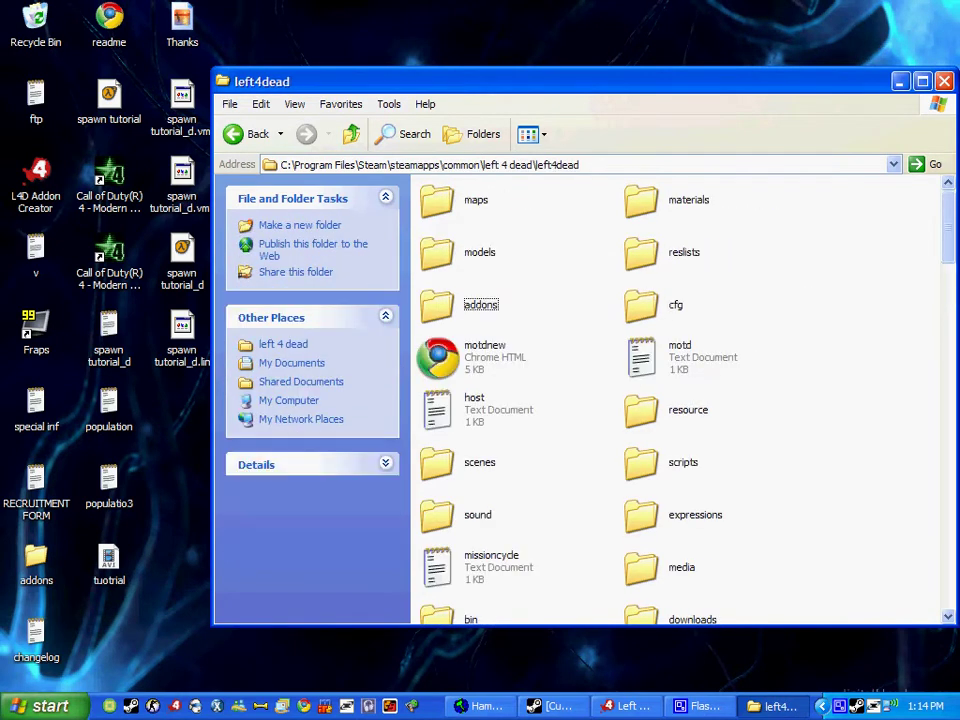
pyautogui.press('s')
pyautogui.press('s')
pyautogui.press('Return')
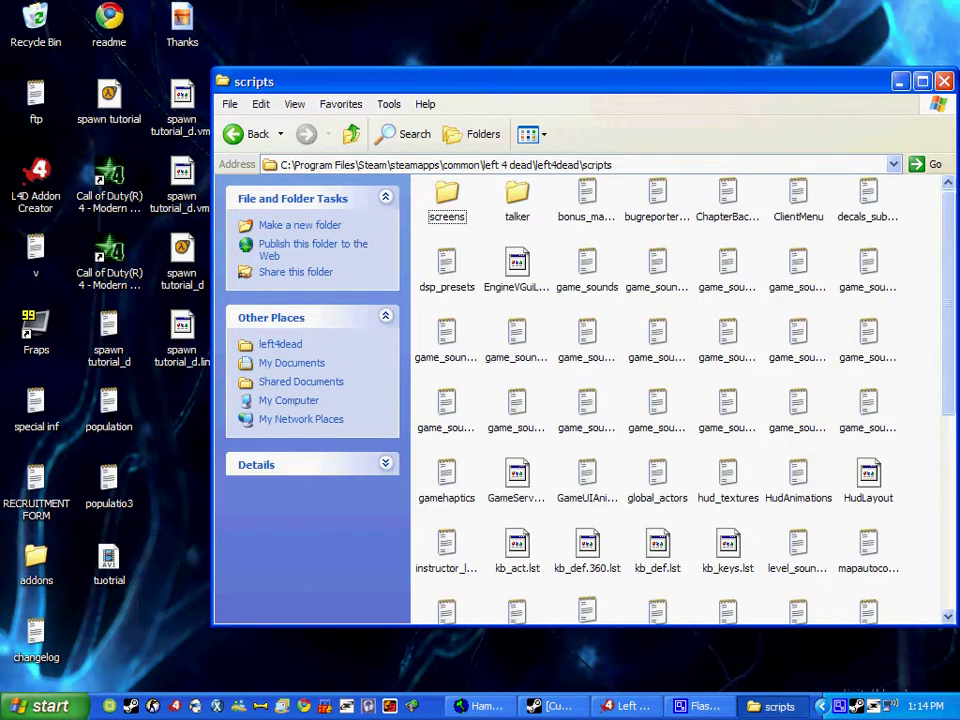
# Open the population text file from the scripts folder in a maximized Notepad window.
pyautogui.click(587, 410)
pyautogui.scroll(-2, 587, 410)
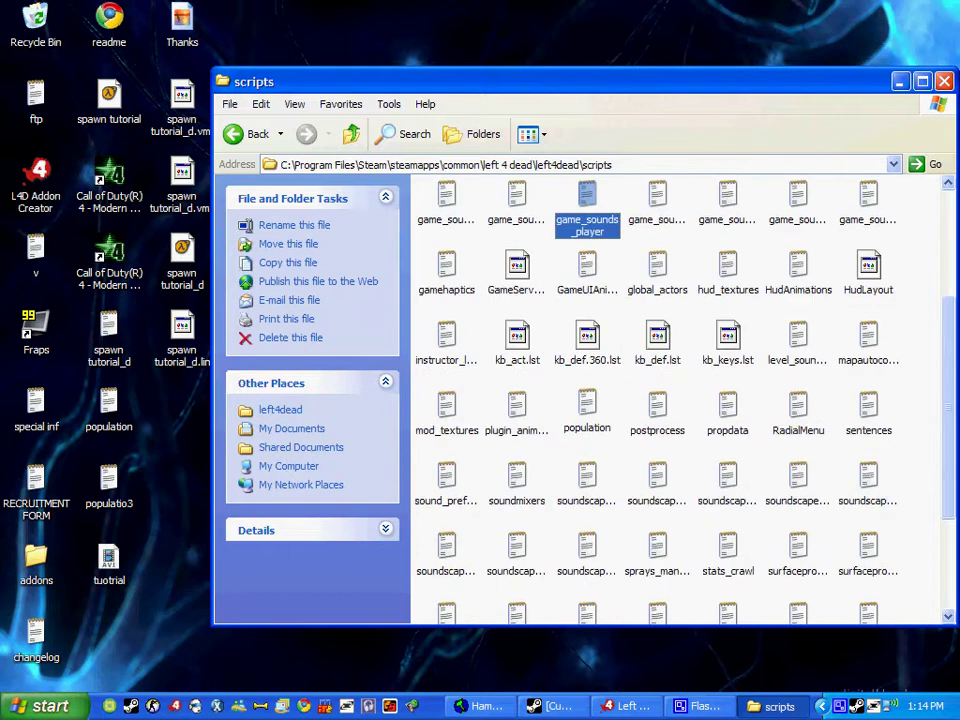
pyautogui.click(587, 410)
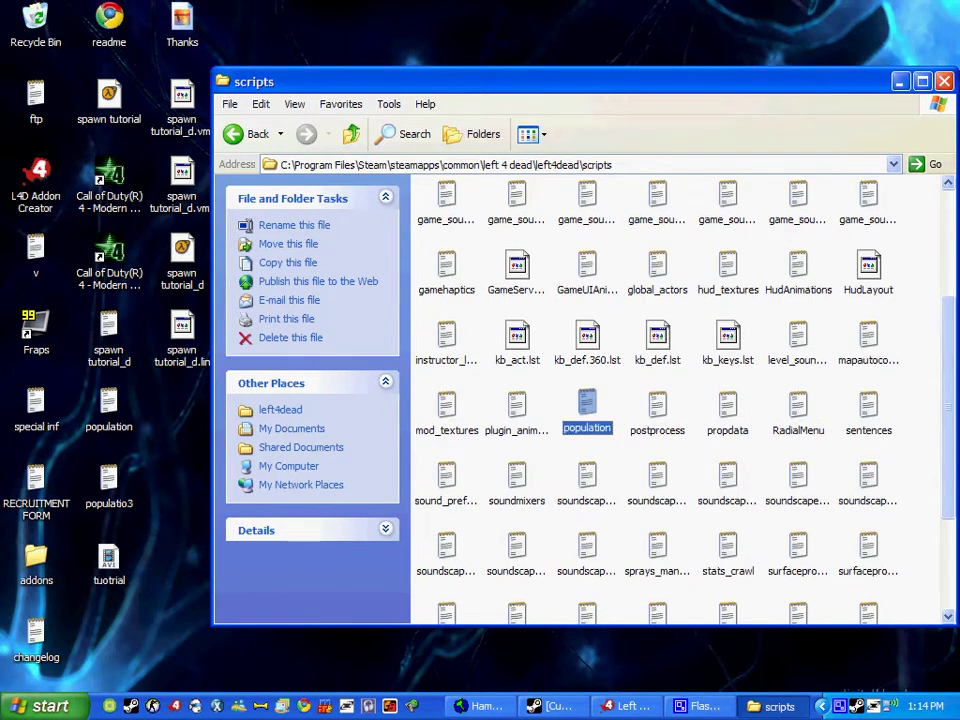
pyautogui.press('Return')
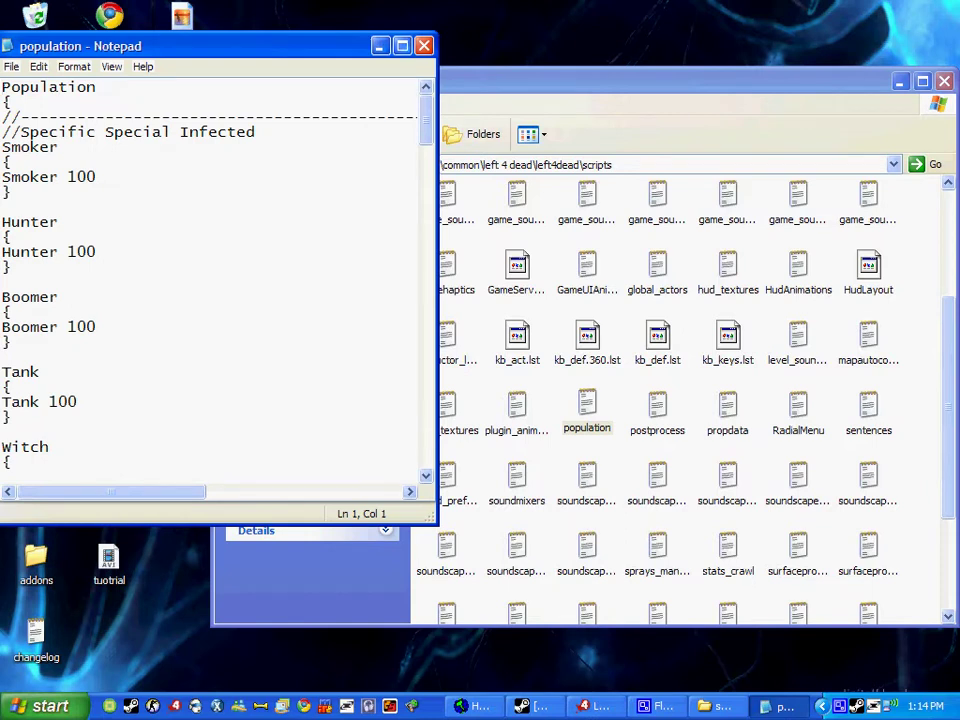
pyautogui.doubleClick(300, 40)
# Review the special infected entries and the area populations in the population script, closing the file and its folder when done.
pyautogui.moveTo(12, 458); pyautogui.dragTo(2, 53)
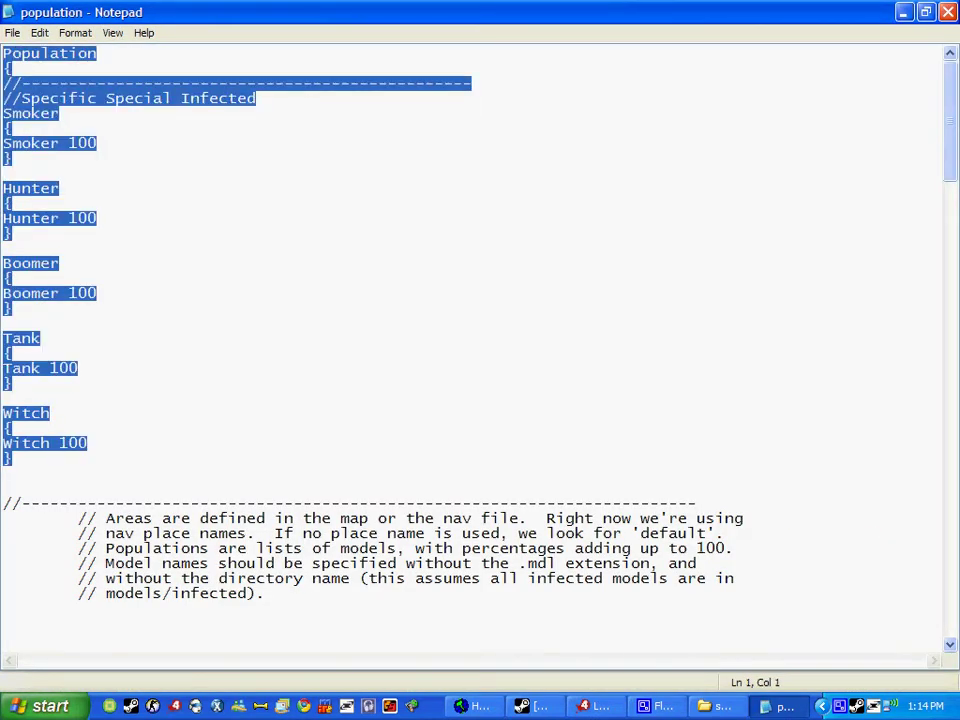
pyautogui.scroll(-20, 475, 350)
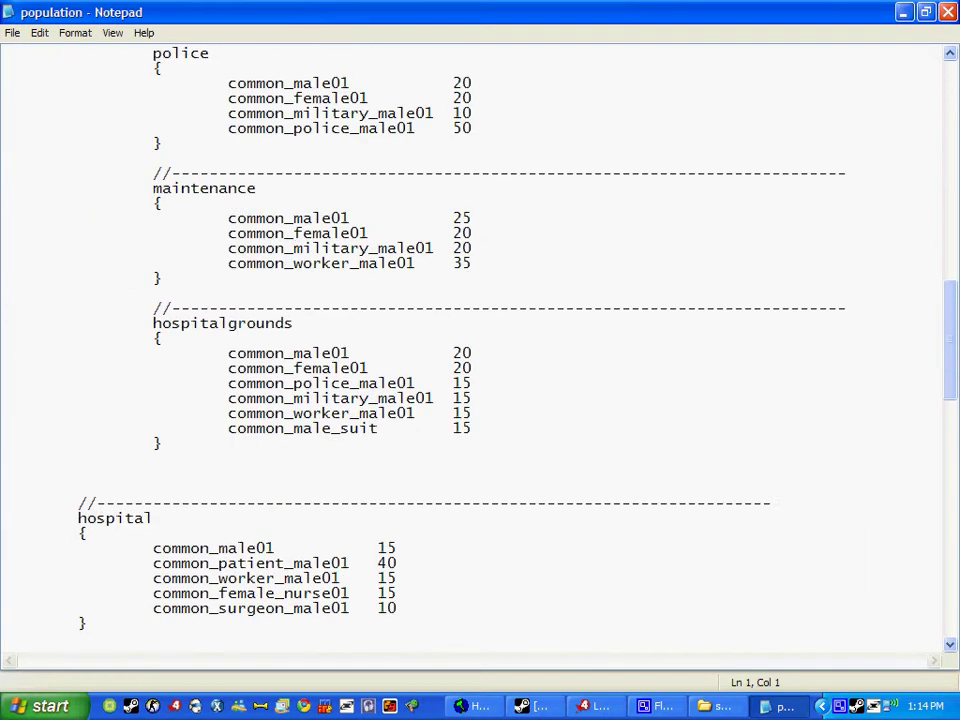
pyautogui.scroll(-5, 475, 350)
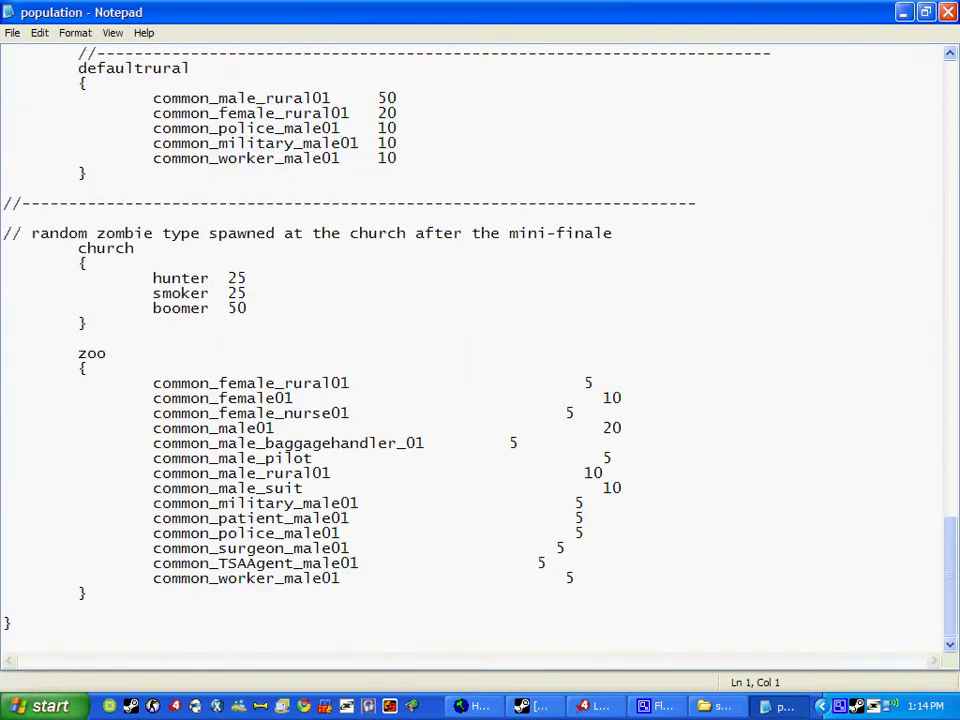
pyautogui.click(8, 638)
pyautogui.scroll(7, 475, 350)
pyautogui.scroll(-1, 475, 350)
pyautogui.scroll(20, 475, 350)
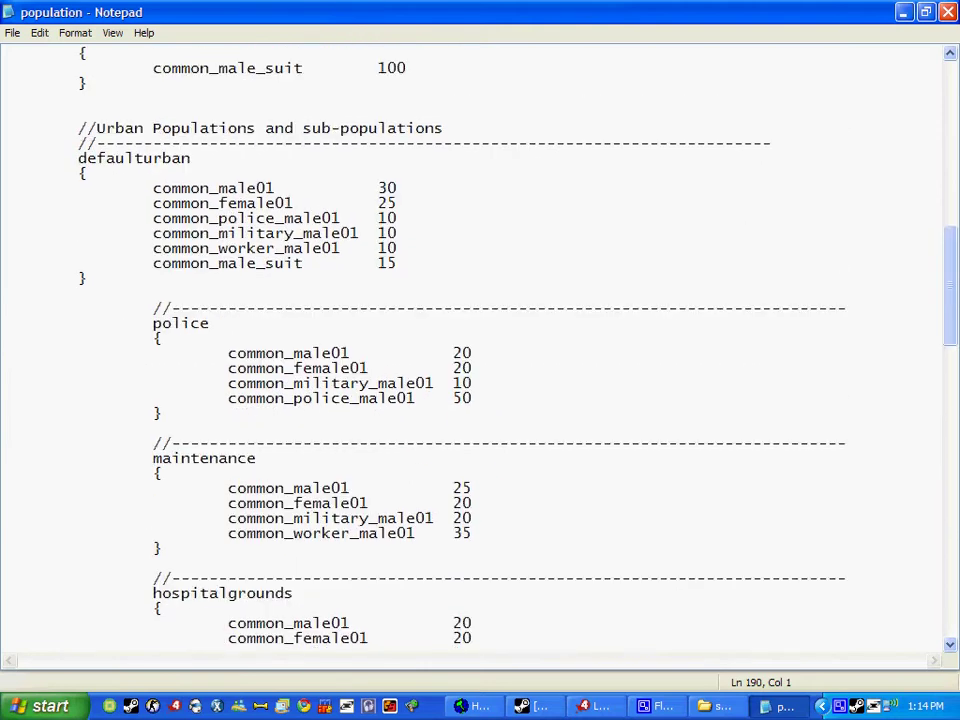
pyautogui.scroll(20, 475, 350)
pyautogui.moveTo(10, 458); pyautogui.dragTo(4, 53)
pyautogui.click(60, 263)
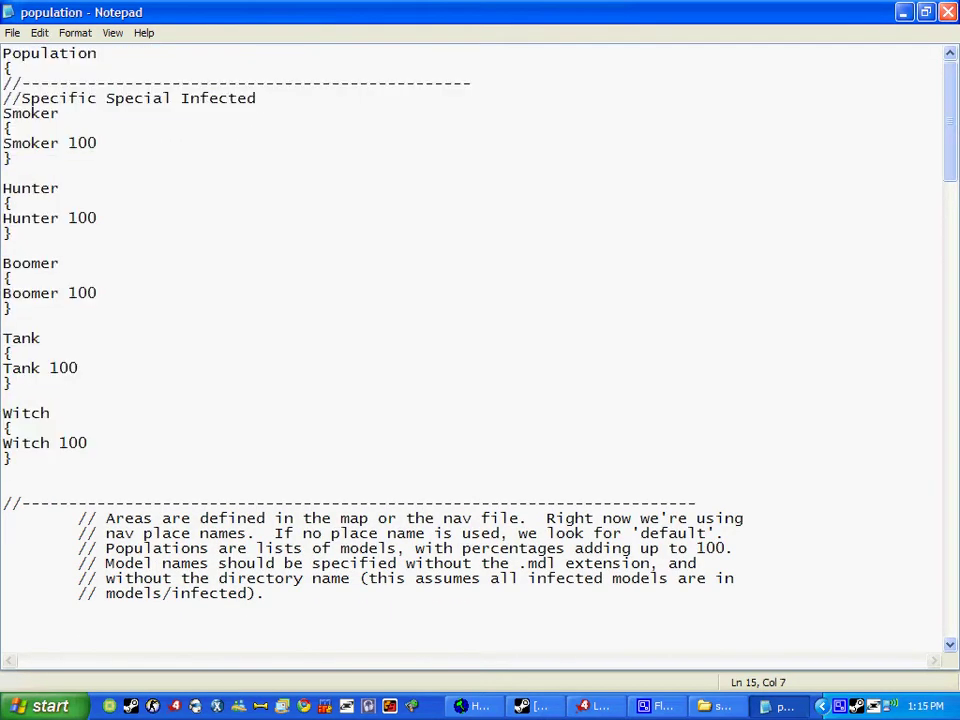
pyautogui.hotkey('alt', 'F4')
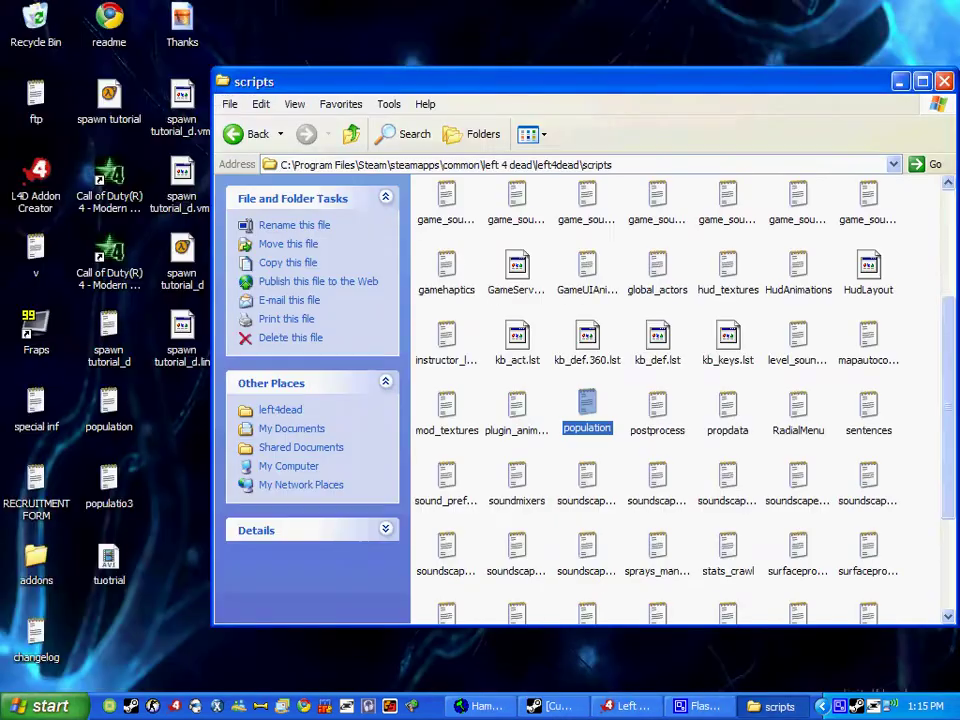
pyautogui.hotkey('alt', 'F4')
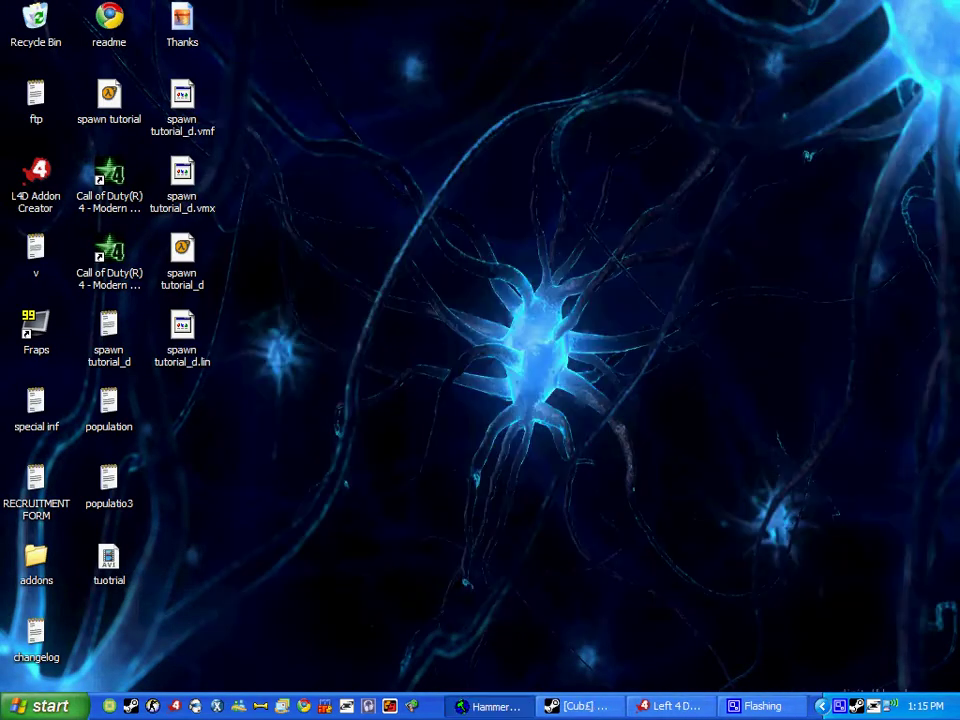
# Switch to Hammer and examine the survivor spawns and the free-standing orange block in the tutorial map.
pyautogui.click(490, 706)
pyautogui.click(215, 222)
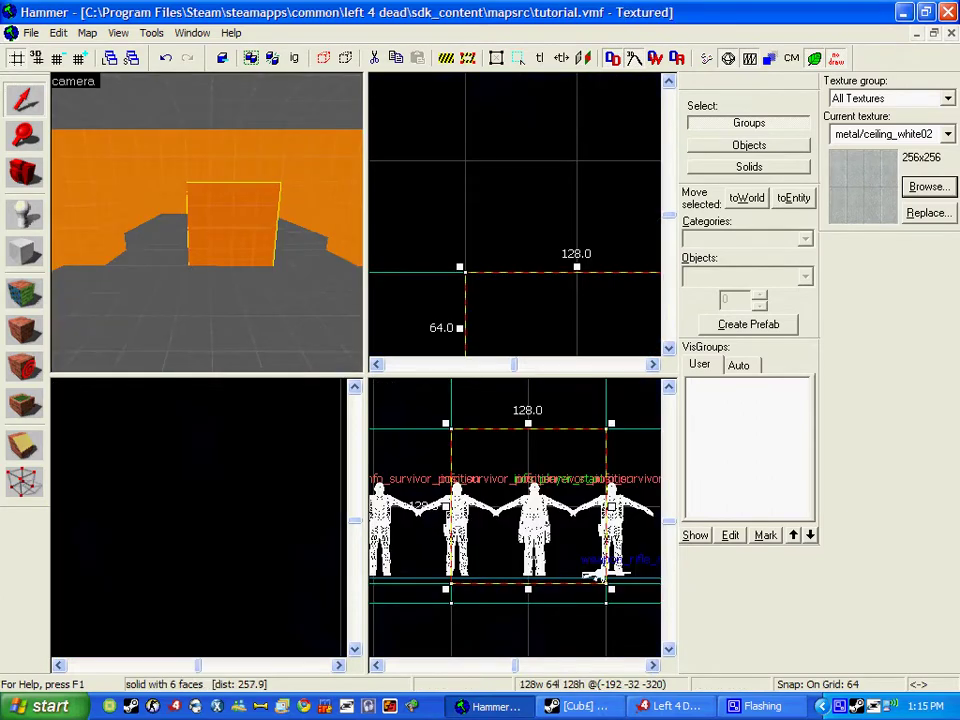
pyautogui.press('z')
pyautogui.press('s')
pyautogui.press('w')
pyautogui.press('w')
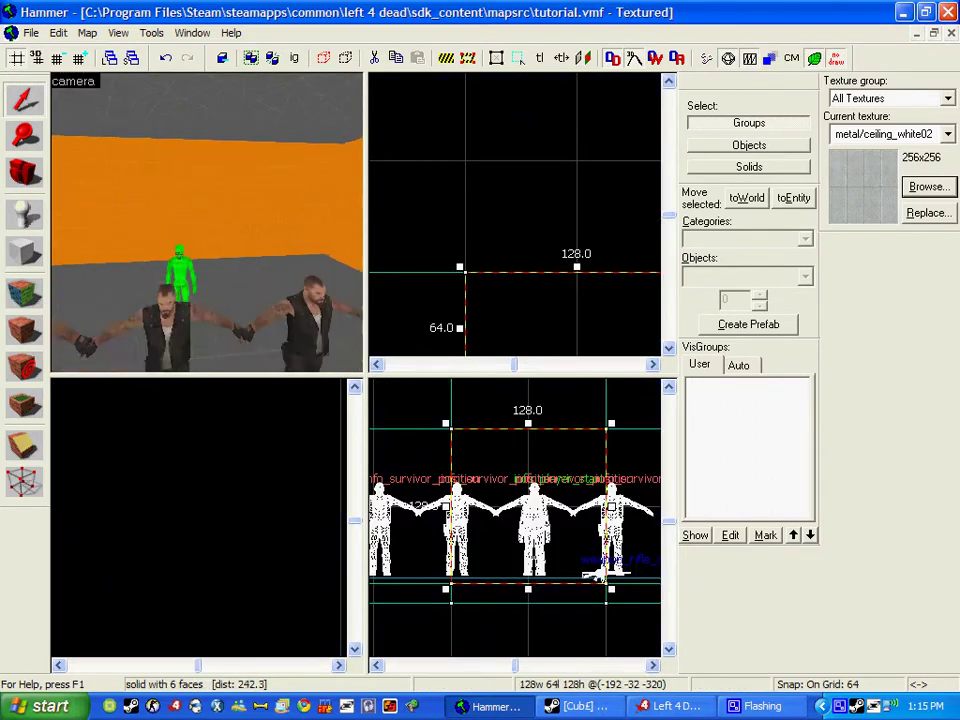
pyautogui.press('s')
pyautogui.press('w')
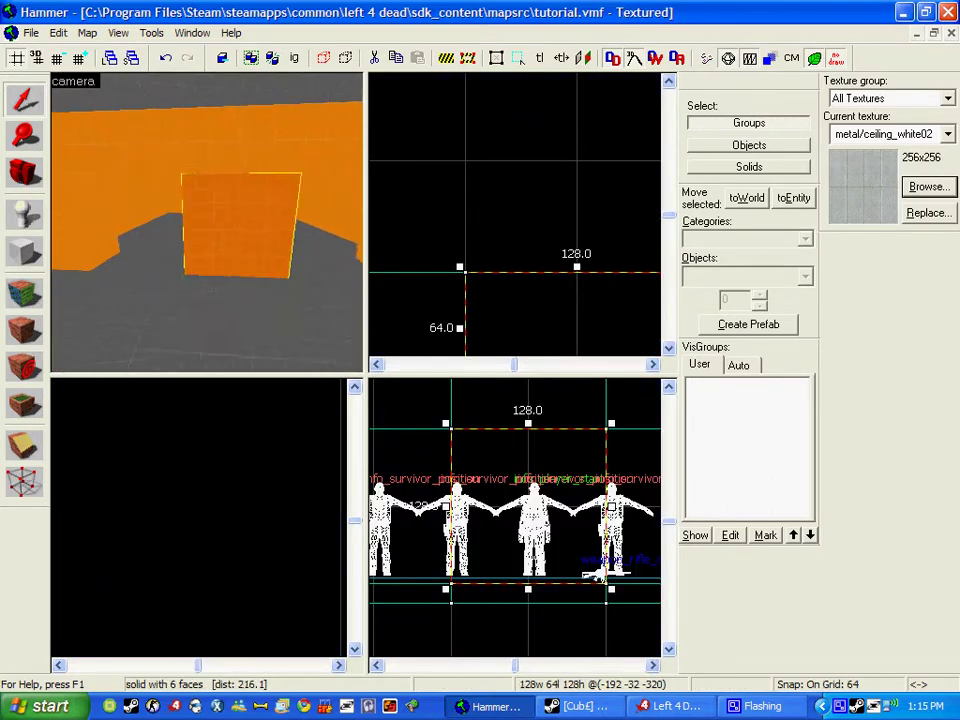
pyautogui.press('d')
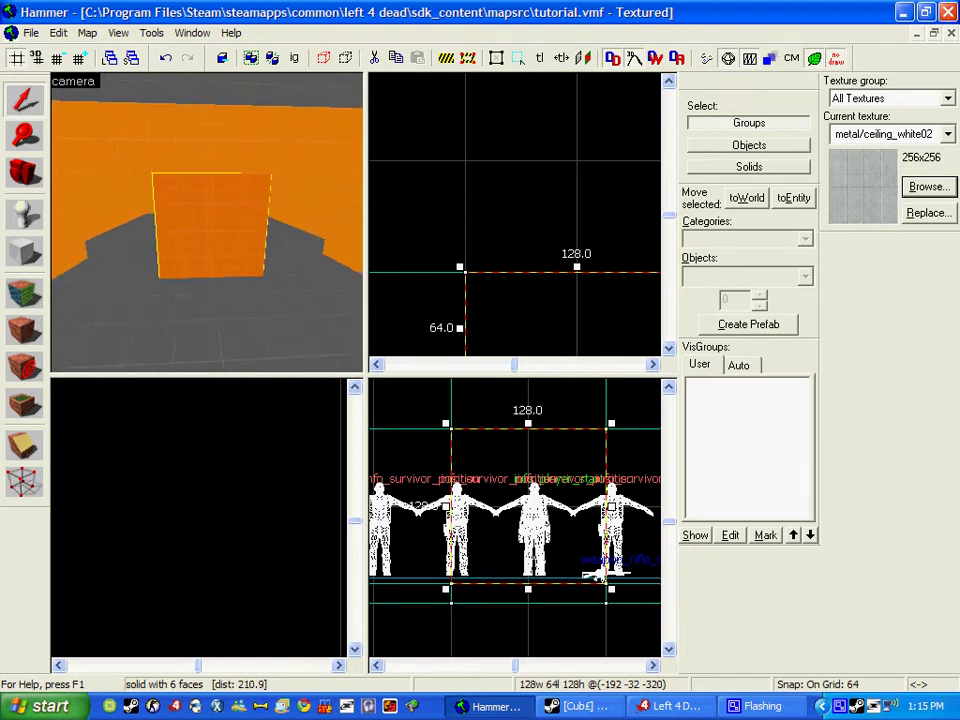
pyautogui.press('a')
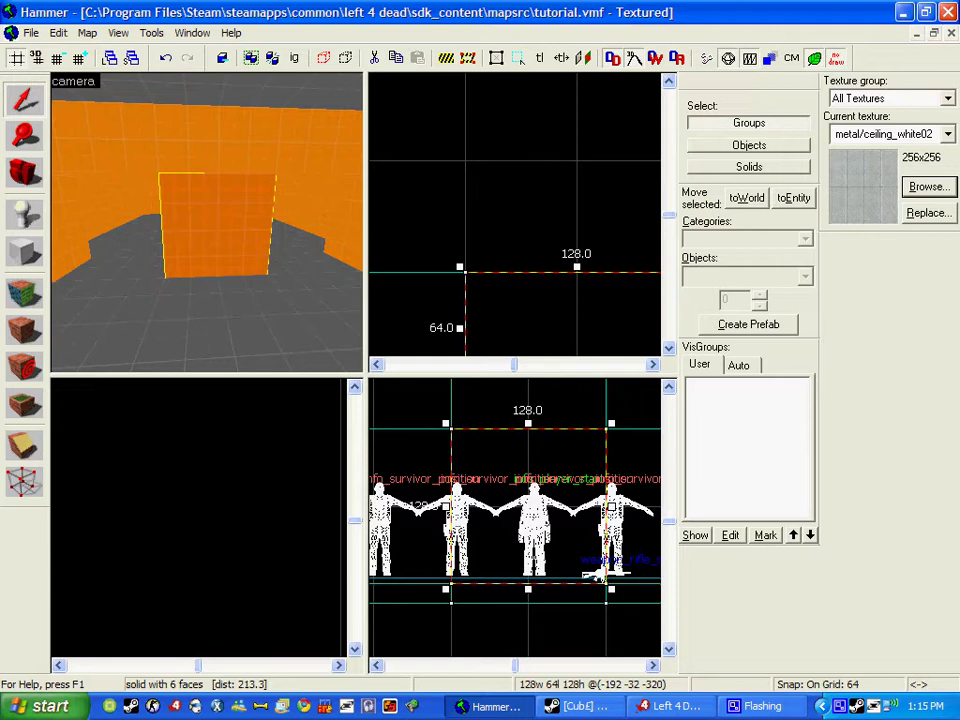
pyautogui.press('w')
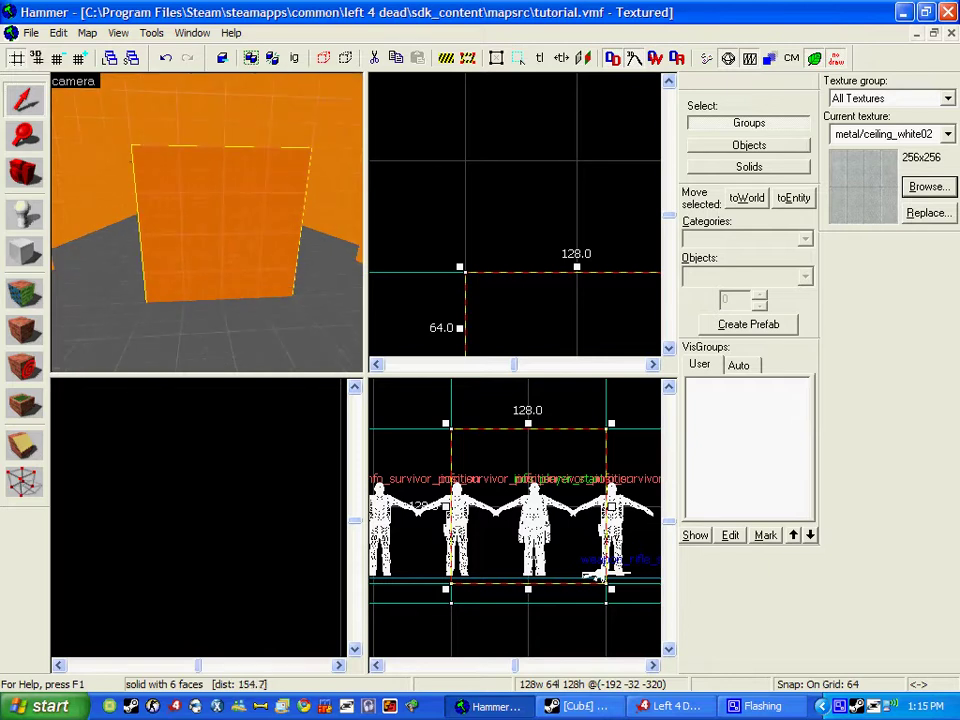
# Create a block brush about 45 wide, 16 deep and 41 high against the front face of the orange block.
pyautogui.click(24, 252)
pyautogui.scroll(-5, 495, 222)
pyautogui.scroll(4, 495, 222)
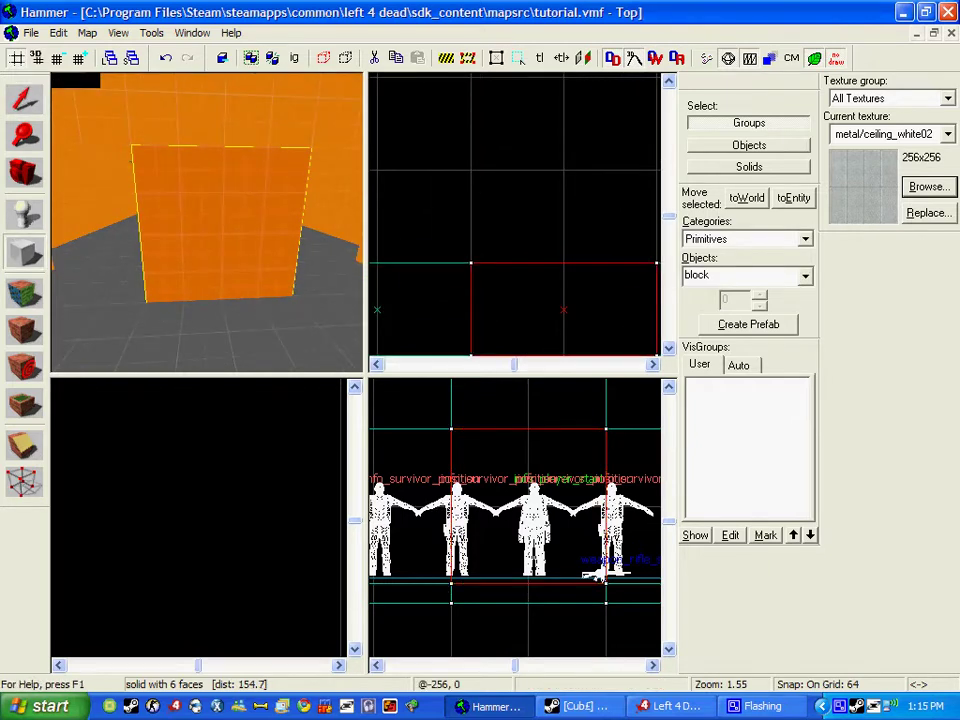
pyautogui.moveTo(465, 263); pyautogui.dragTo(569, 237)
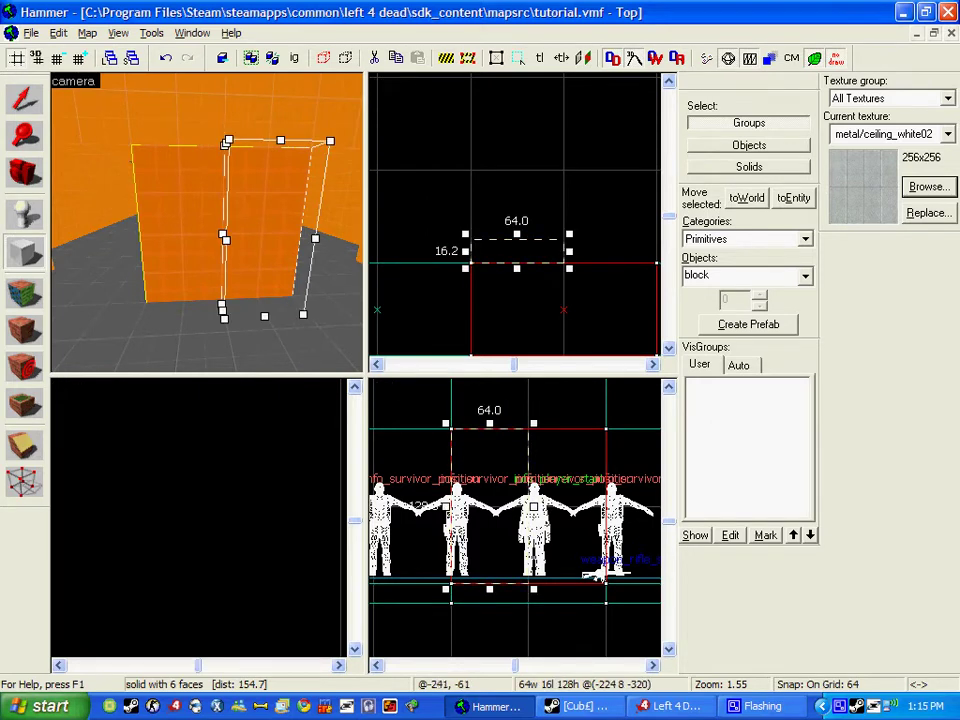
pyautogui.moveTo(488, 422); pyautogui.dragTo(490, 449)
pyautogui.moveTo(489, 589); pyautogui.dragTo(525, 483)
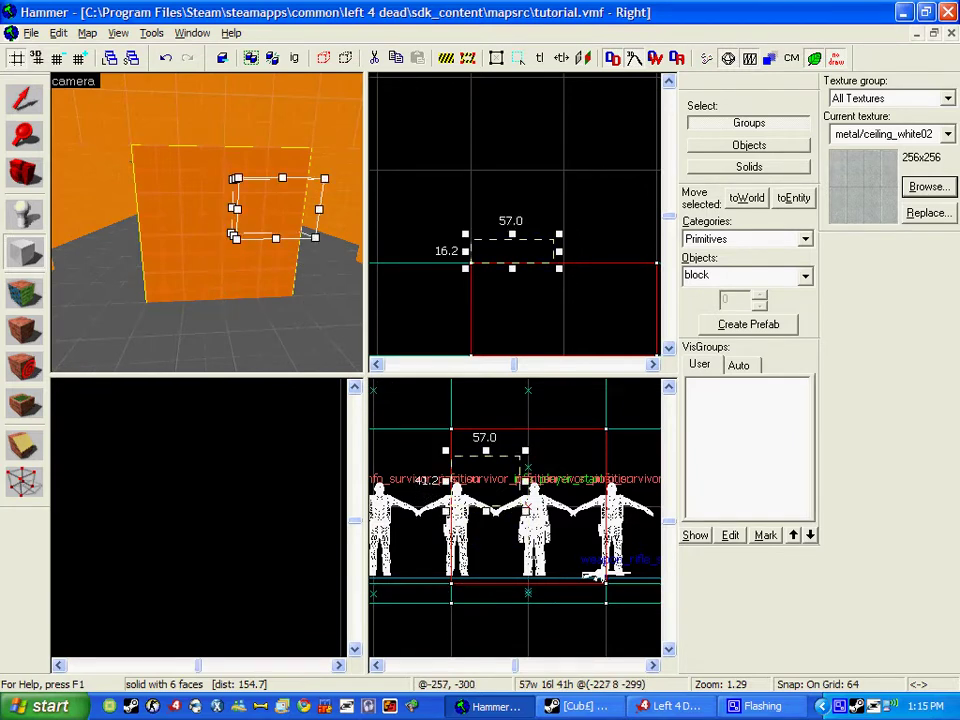
pyautogui.keyDown('alt'); pyautogui.moveTo(446, 482); pyautogui.dragTo(461, 482); pyautogui.keyUp('alt')
pyautogui.press('Return')
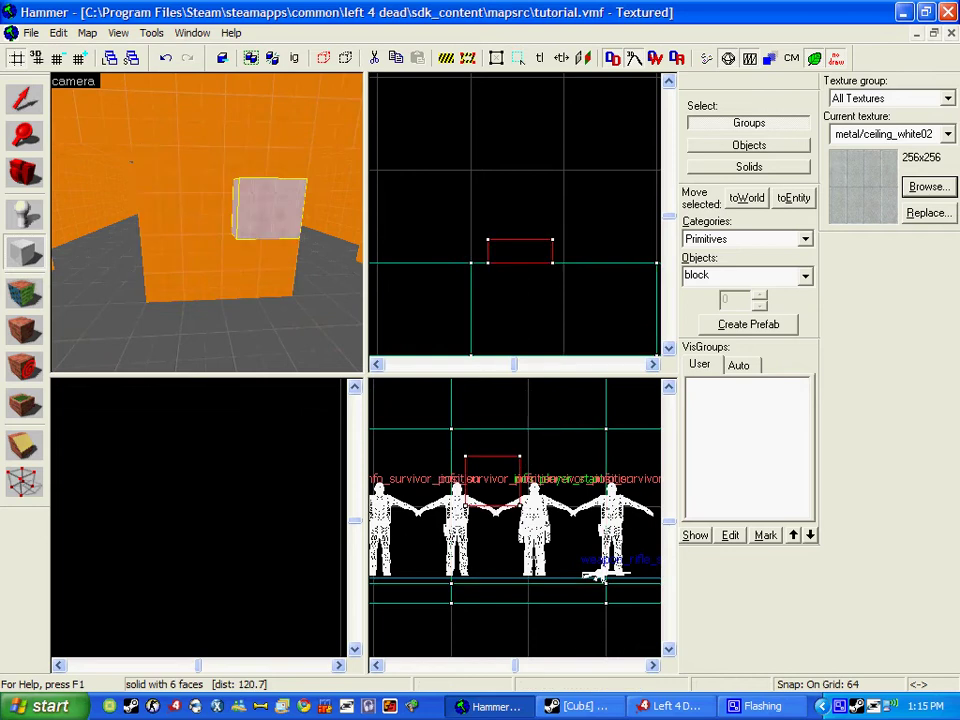
# Duplicate the small white block beside the original along the front face of the orange block.
pyautogui.click(24, 99)
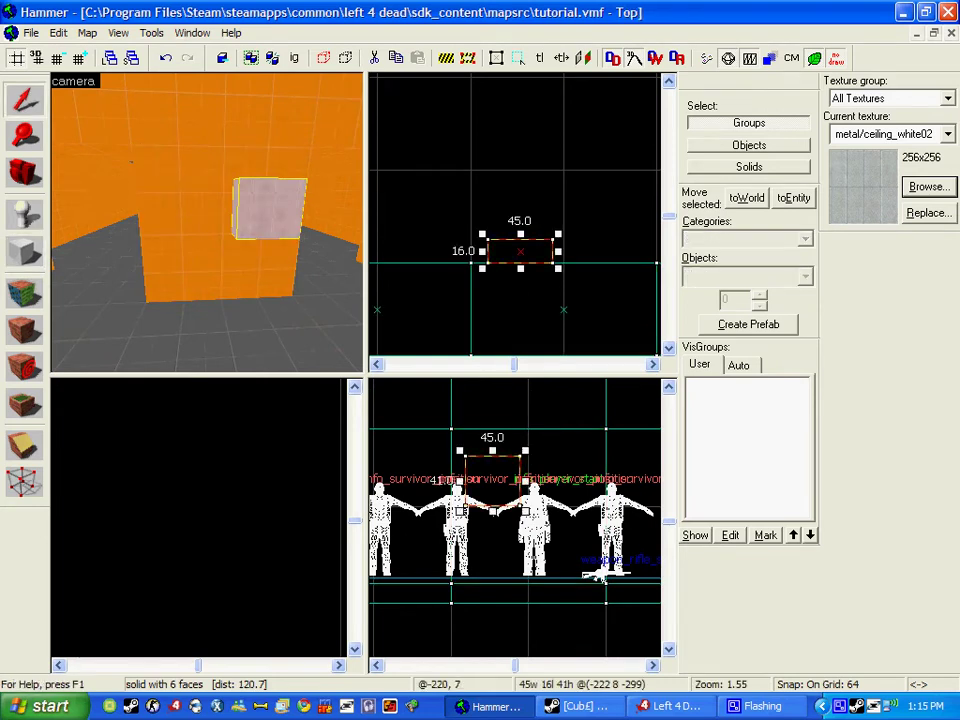
pyautogui.moveTo(523, 253); pyautogui.dragTo(603, 259)
pyautogui.press('z')
pyautogui.press('s')
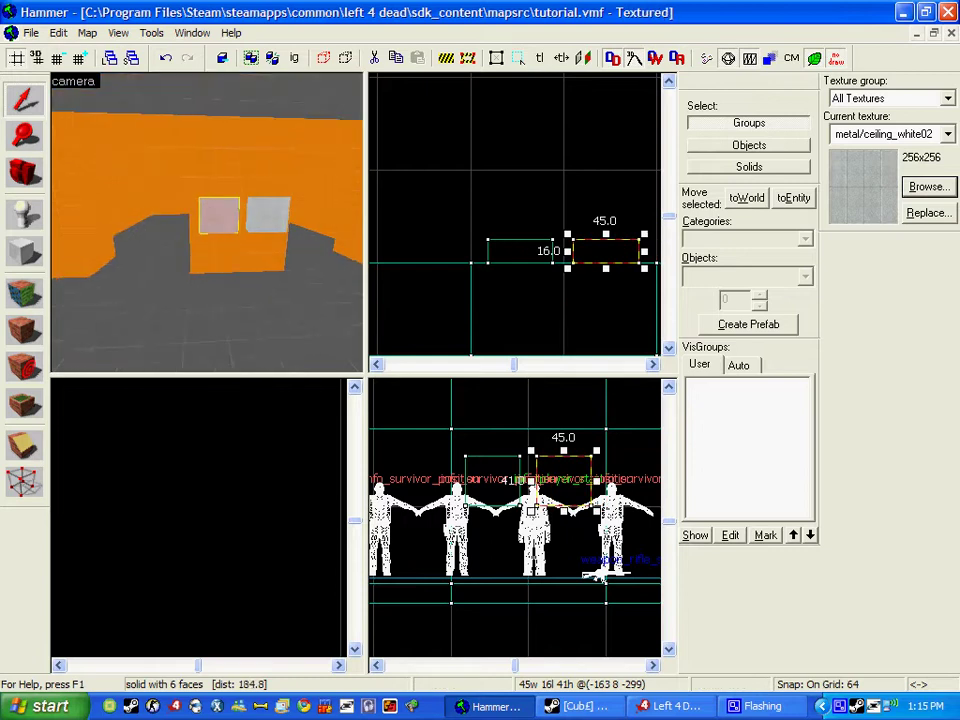
# Place an info_survivor_position entity on the open floor near the orange wall, away from the orange block.
pyautogui.press('w')
pyautogui.press('w')
pyautogui.press('a')
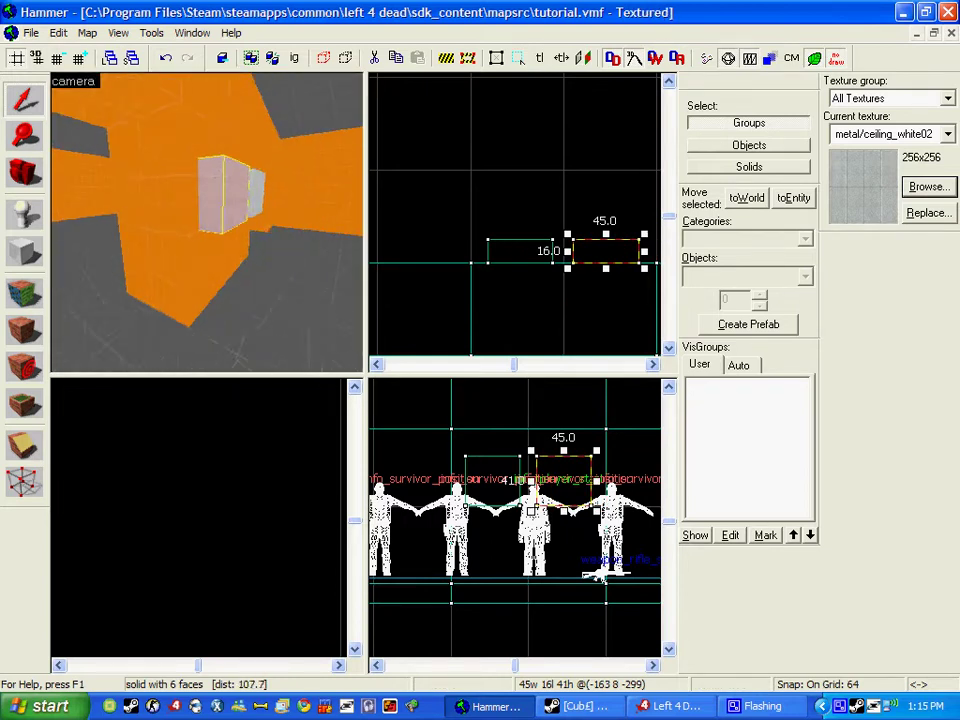
pyautogui.press('d')
pyautogui.press('w')
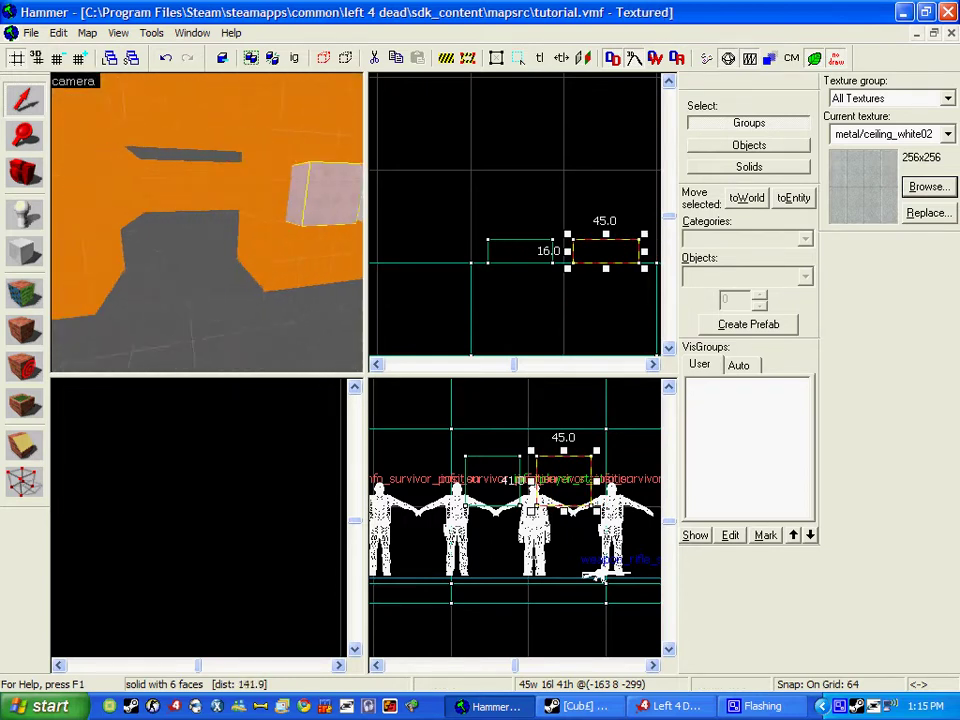
pyautogui.press('w')
pyautogui.press('s')
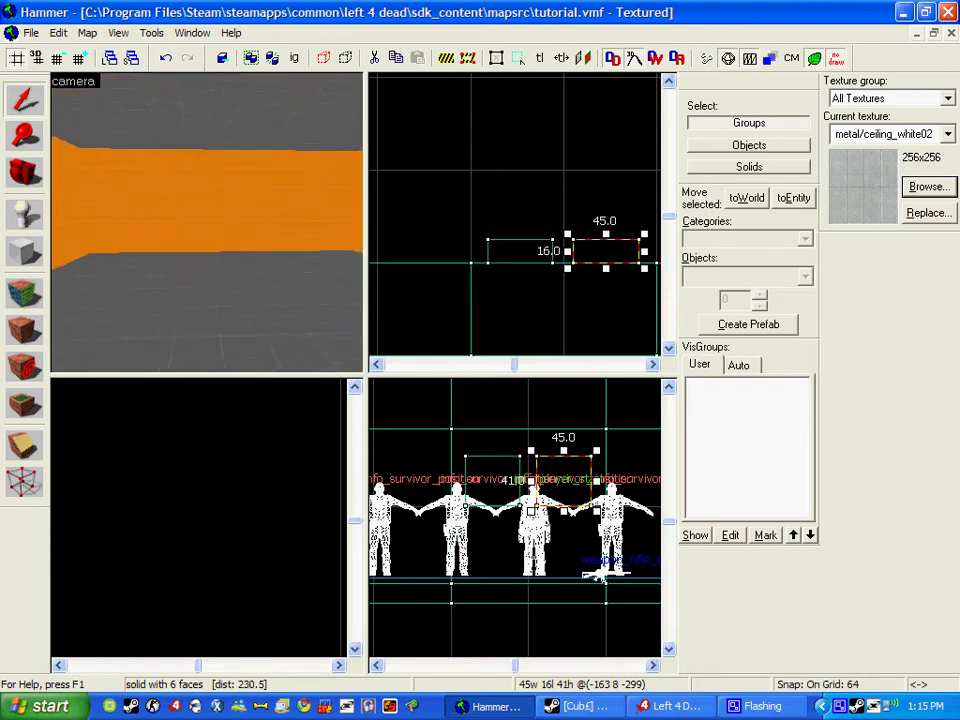
pyautogui.press('z')
pyautogui.click(24, 214)
pyautogui.click(130, 276)
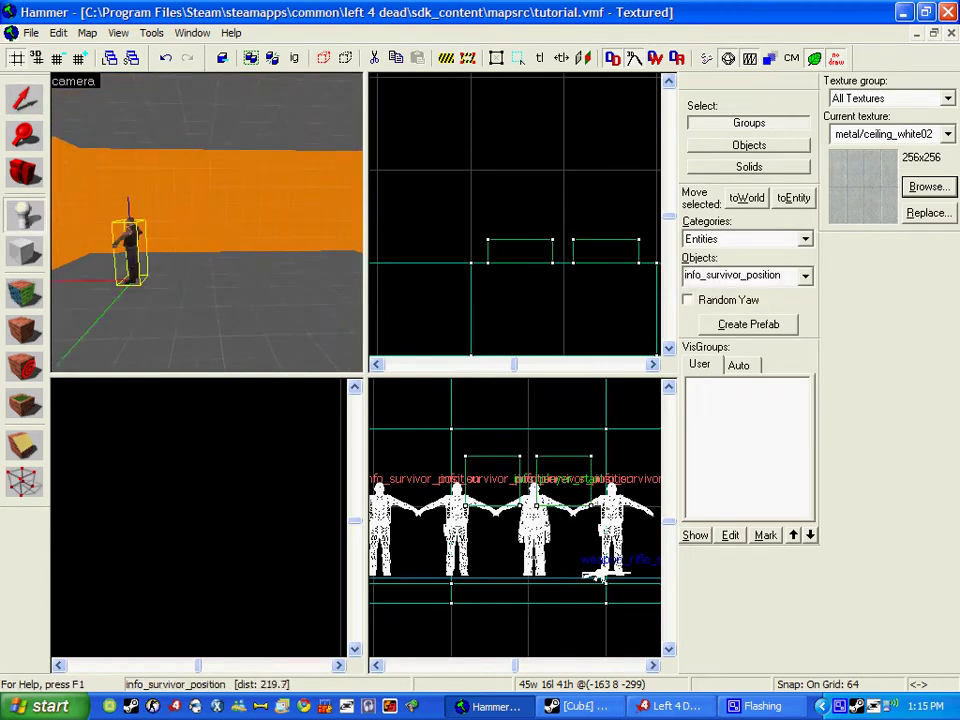
# Place another info_survivor_position entity on the floor near the room's other corner and select it.
pyautogui.press('d')
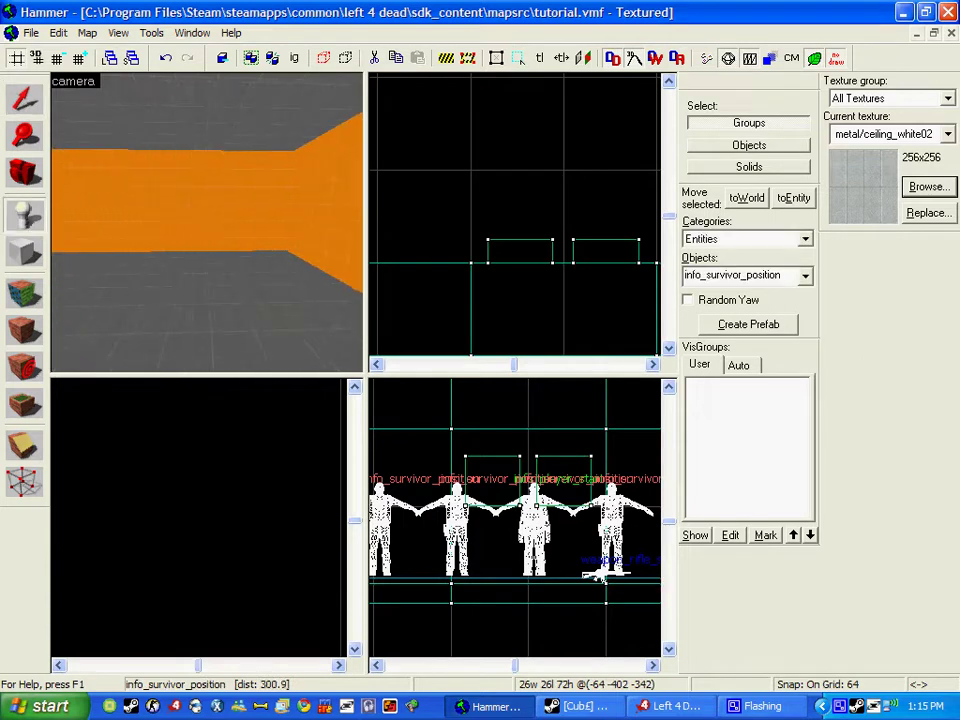
pyautogui.click(229, 284)
pyautogui.click(24, 99)
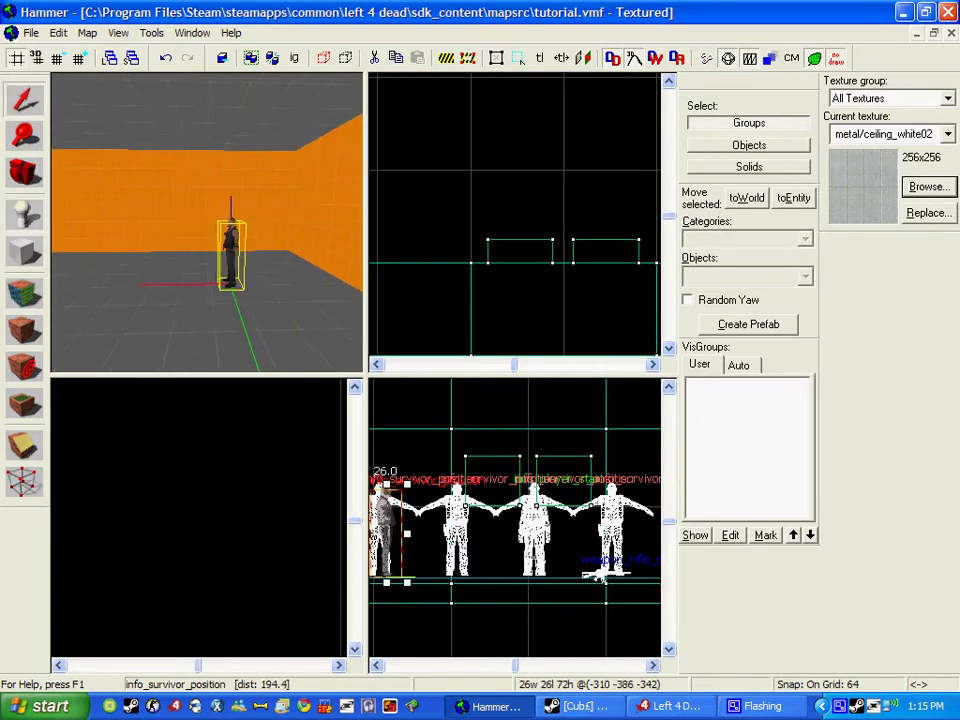
# Change the class of the info_survivor_position near the room's other corner to info_zombie_spawn.
pyautogui.press('a')
pyautogui.press('w')
pyautogui.doubleClick(149, 262)
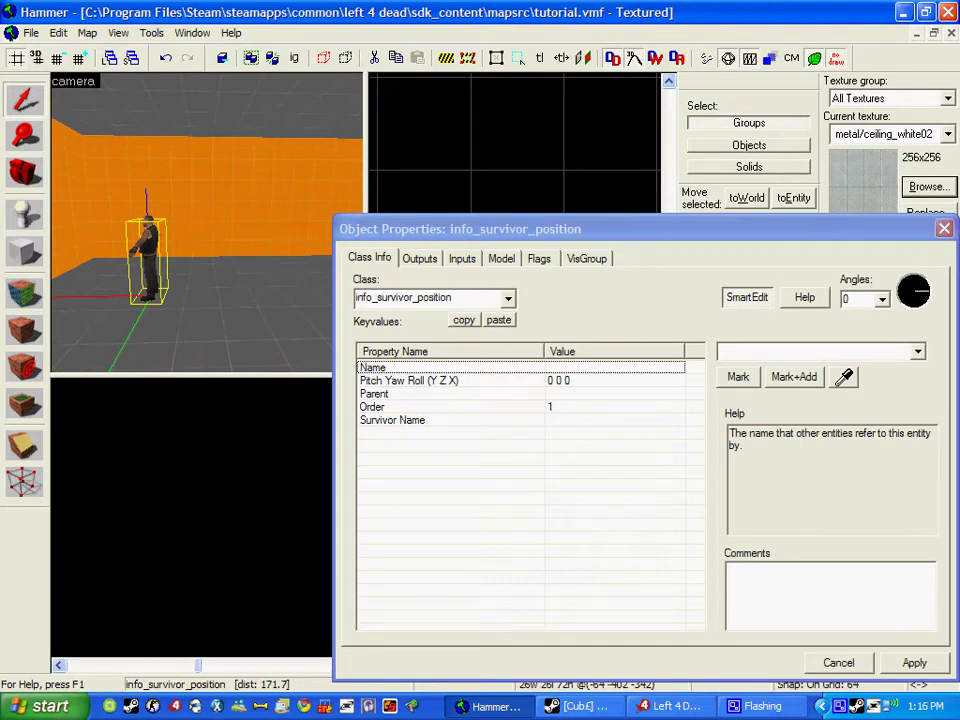
pyautogui.click(404, 298)
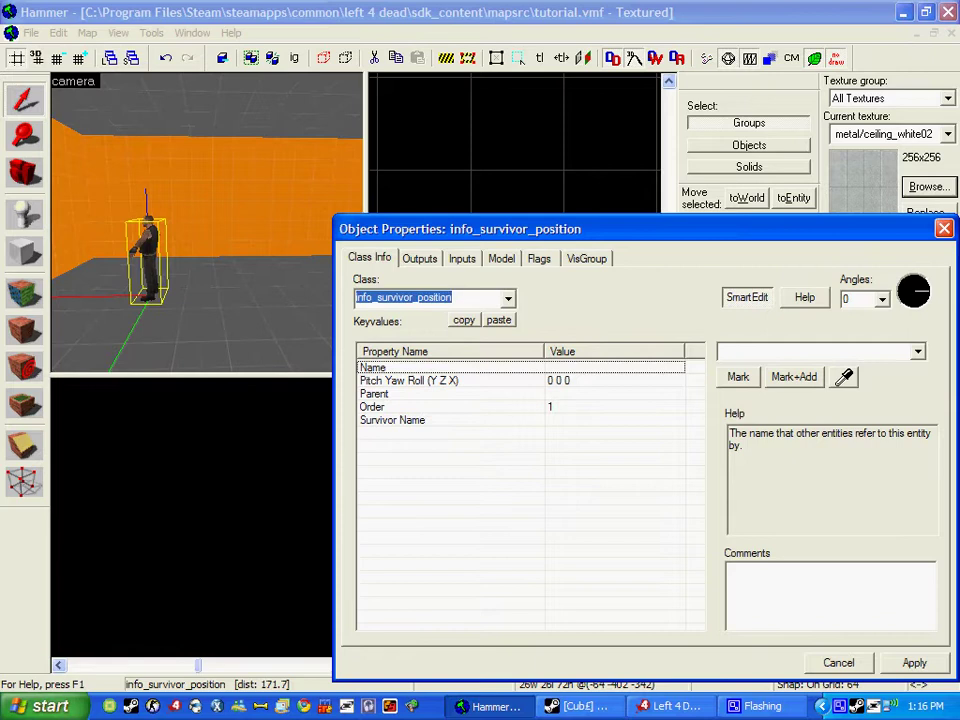
pyautogui.write('info_zom')
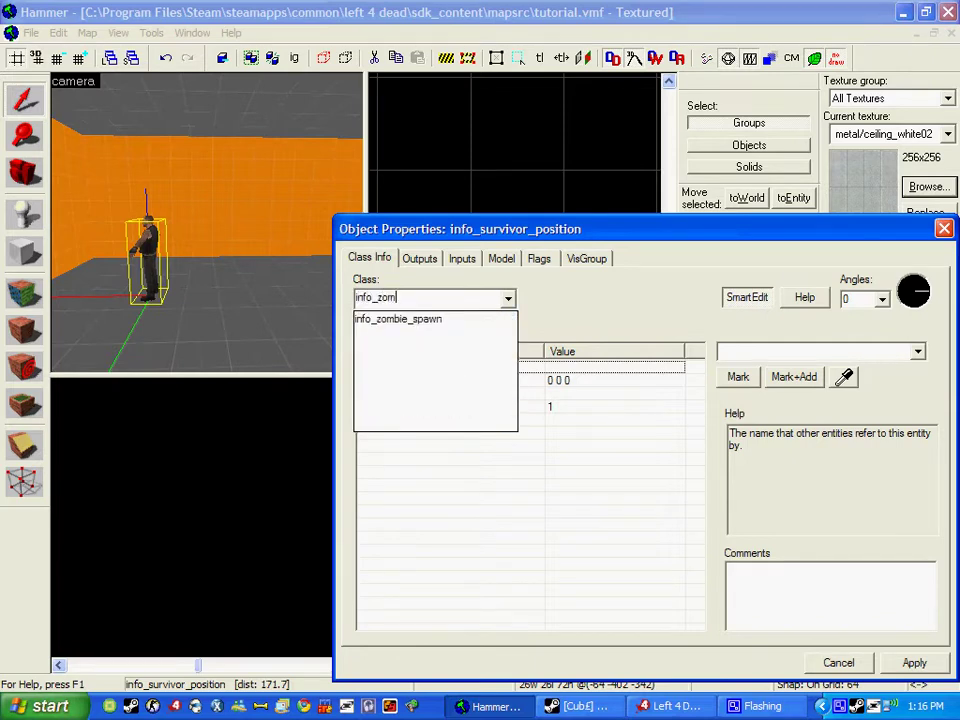
pyautogui.press('Return')
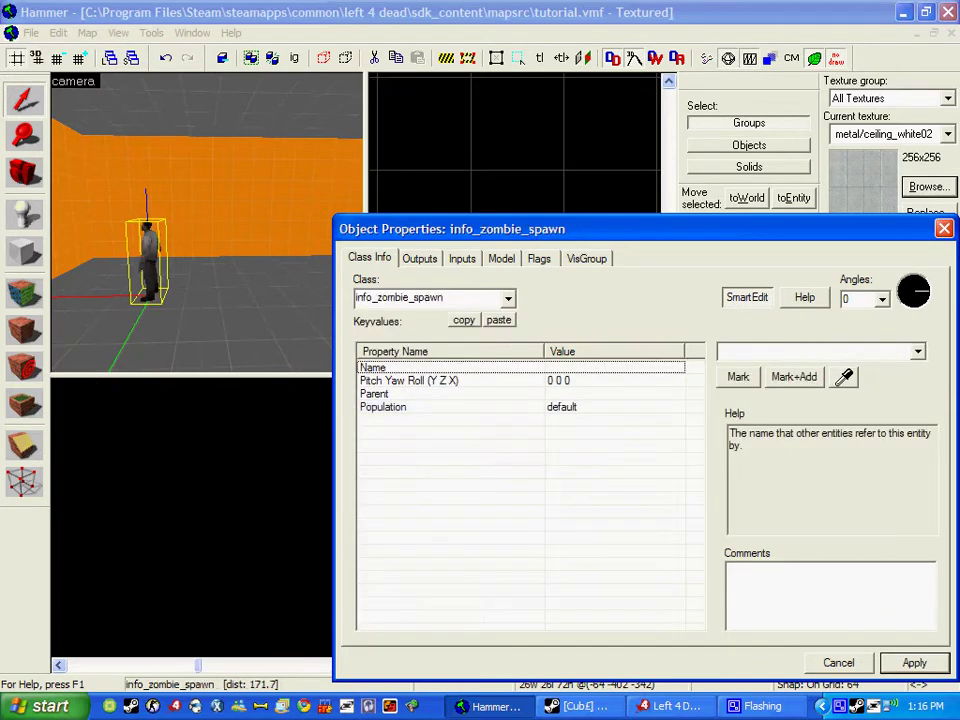
# Set the info_zombie_spawn entity's population to Smoker, apply the change and close its properties.
pyautogui.click(384, 407)
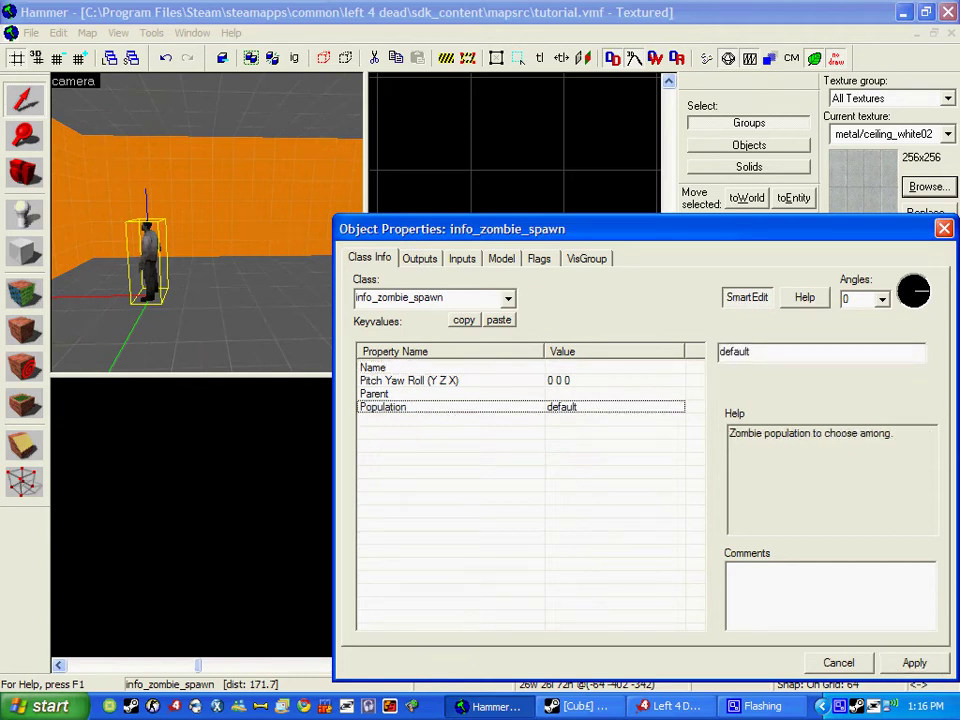
pyautogui.doubleClick(735, 352)
pyautogui.write('Smoker')
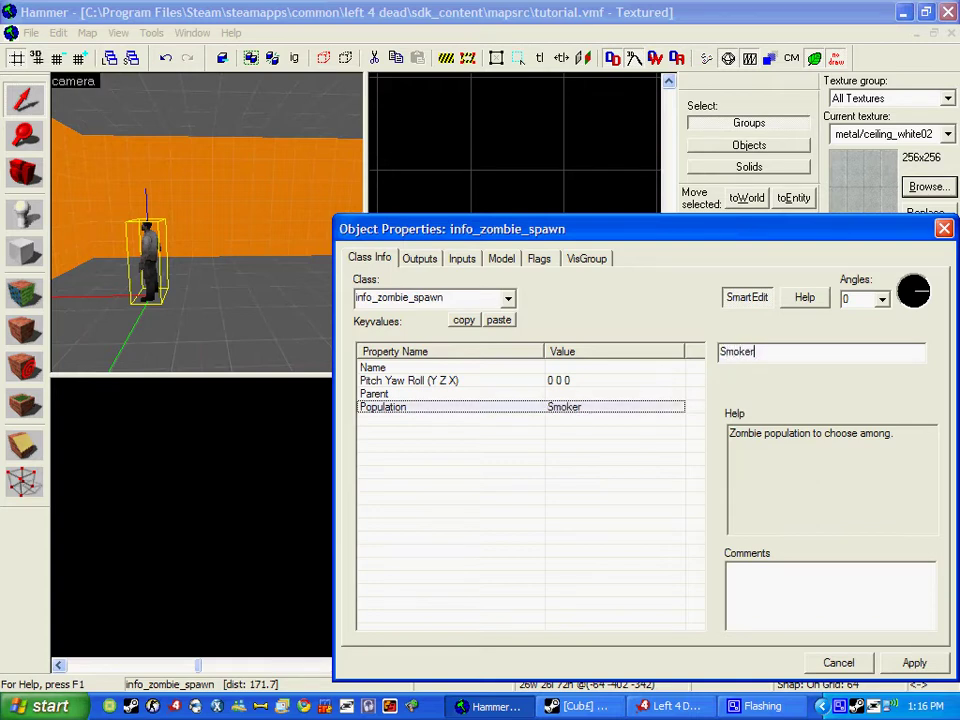
pyautogui.click(914, 663)
pyautogui.click(944, 229)
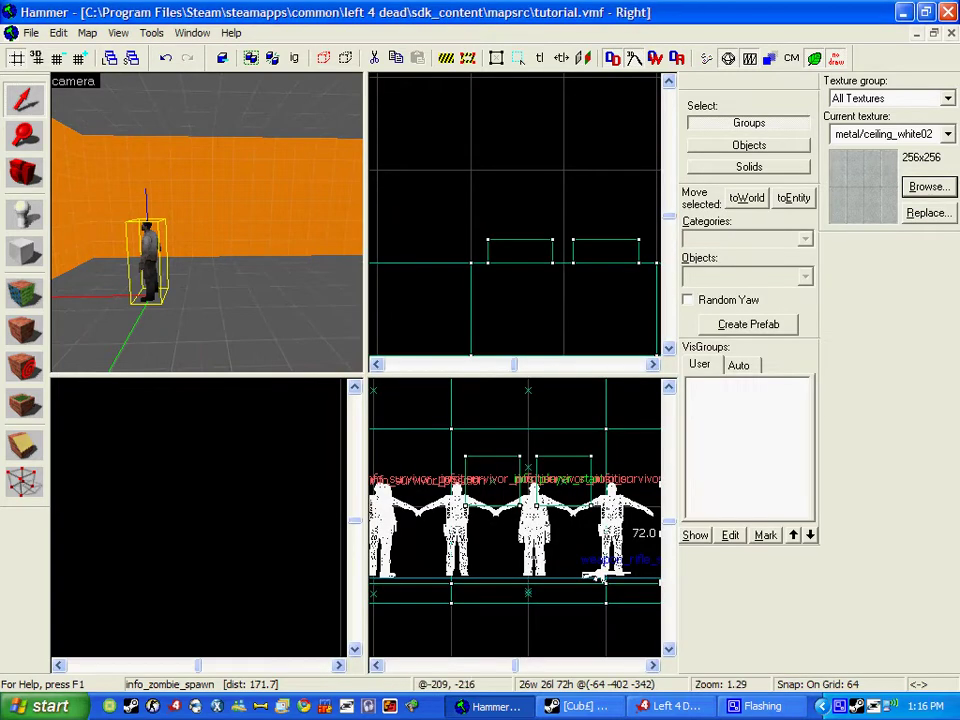
# Name the Smoker info_zombie_spawn entity "z_spawn s".
pyautogui.scroll(2, 447, 462)
pyautogui.scroll(-6, 521, 322)
pyautogui.scroll(-11, 530, 325)
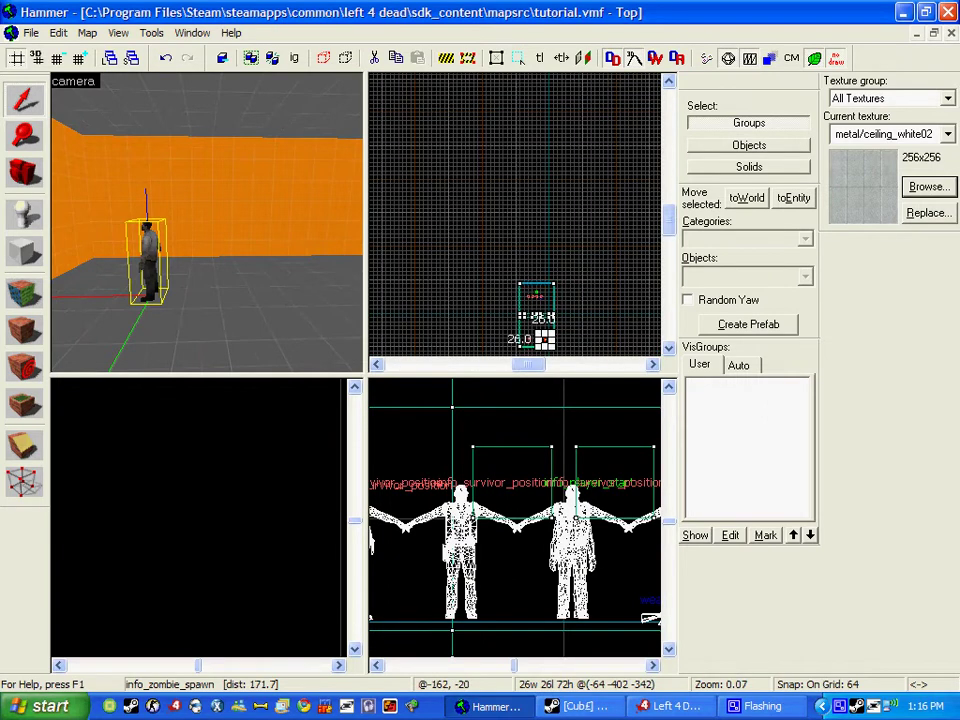
pyautogui.press('Down')
pyautogui.scroll(5, 538, 307)
pyautogui.scroll(2, 548, 226)
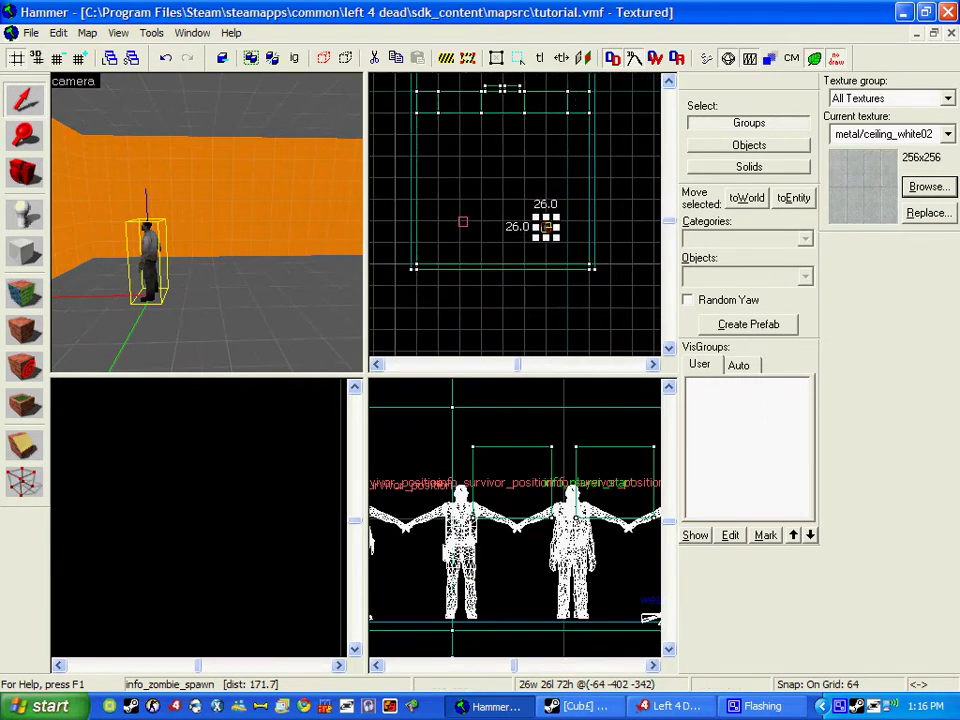
pyautogui.doubleClick(546, 227)
pyautogui.click(420, 368)
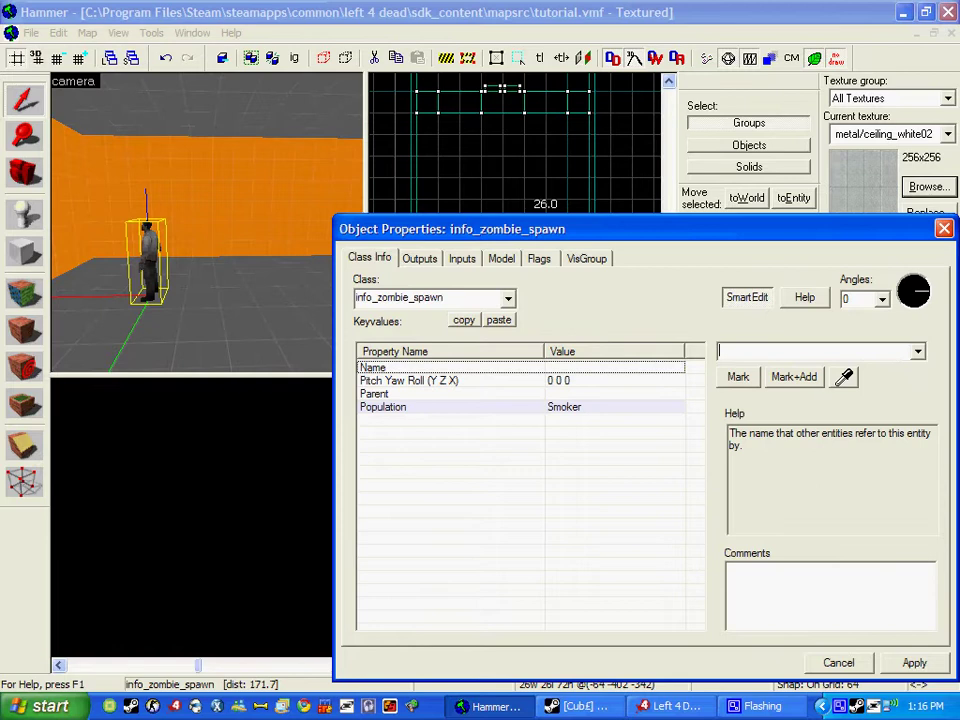
pyautogui.write('z_spawn')
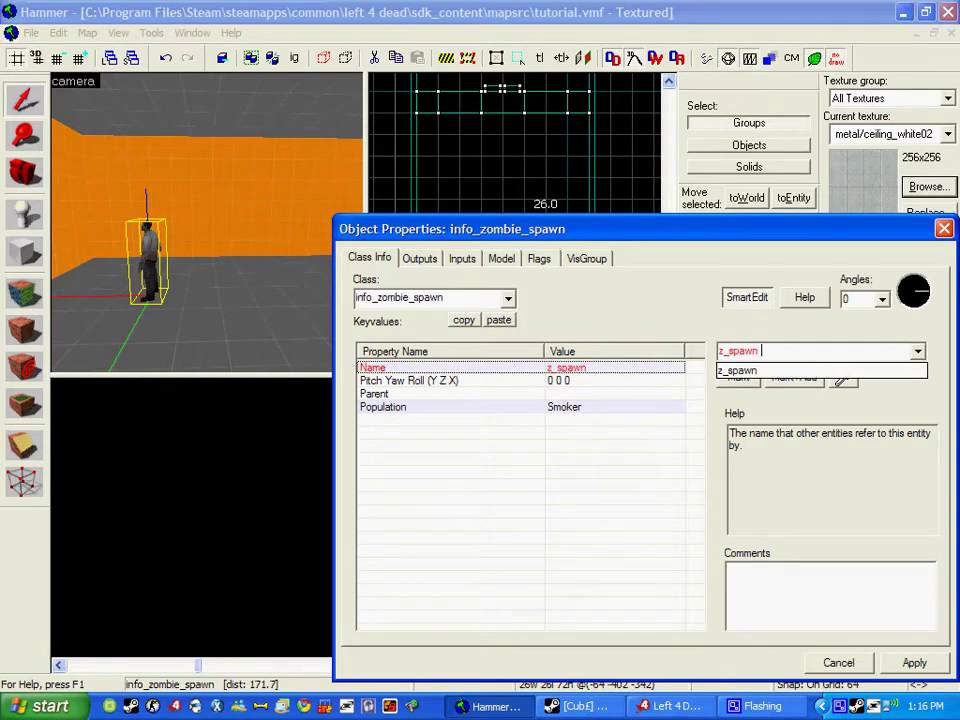
pyautogui.write(' s')
pyautogui.press('Return')
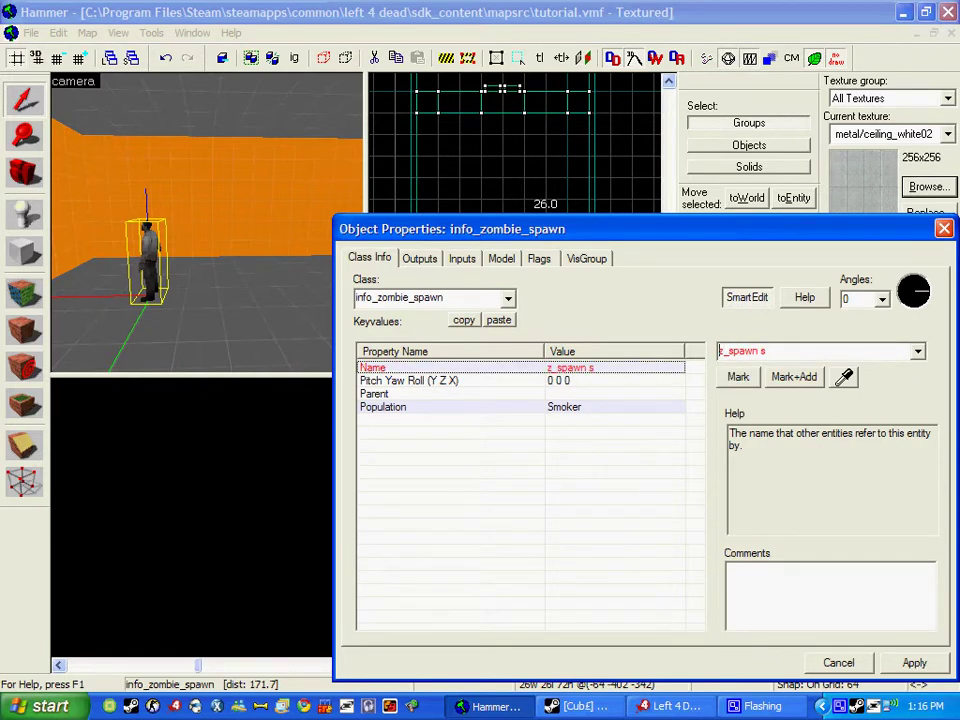
# Rotate the info_zombie_spawn entity a quarter turn to face the side of the room with the orange block.
pyautogui.scroll(5, 563, 241)
pyautogui.click(509, 205)
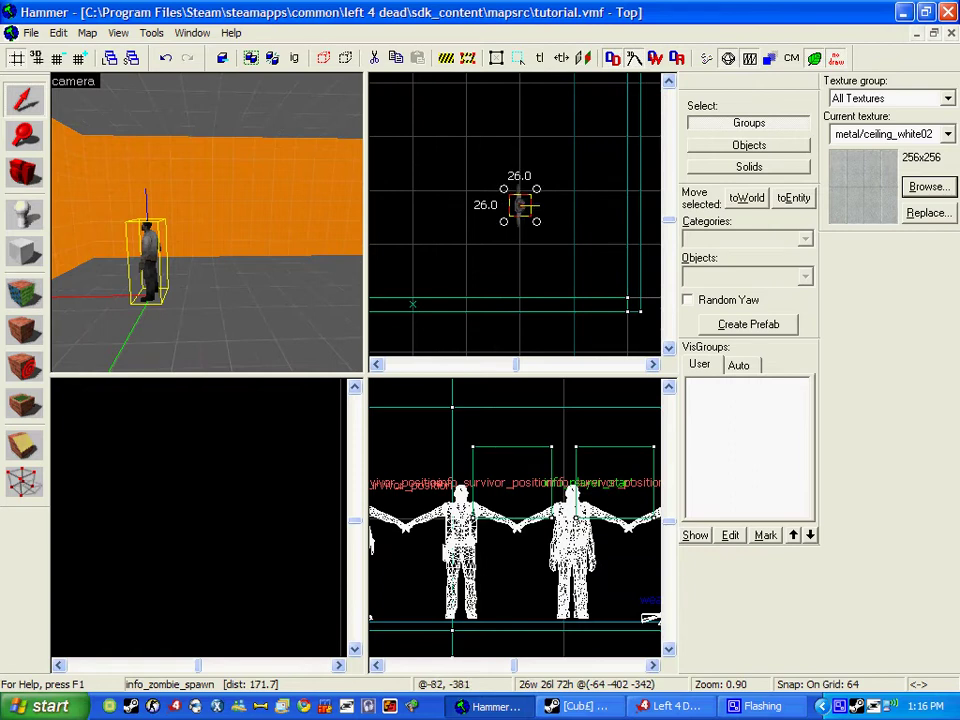
pyautogui.moveTo(504, 187); pyautogui.dragTo(479, 233)
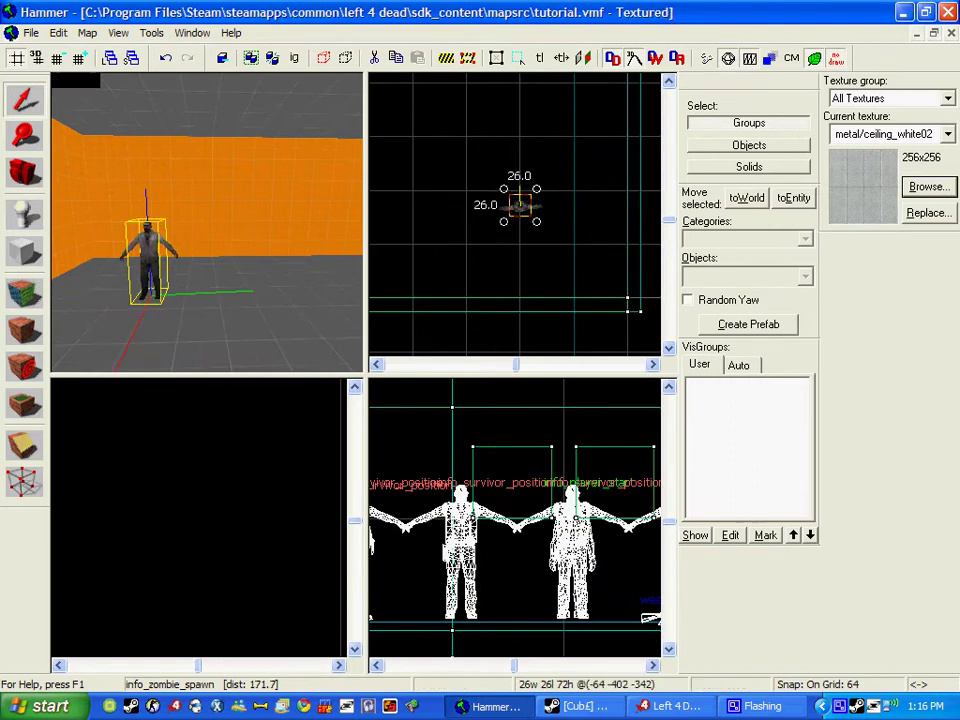
# Change the class of the remaining info_survivor_position on the open floor to commentary_zombie_spawner.
pyautogui.press('d')
pyautogui.doubleClick(190, 258)
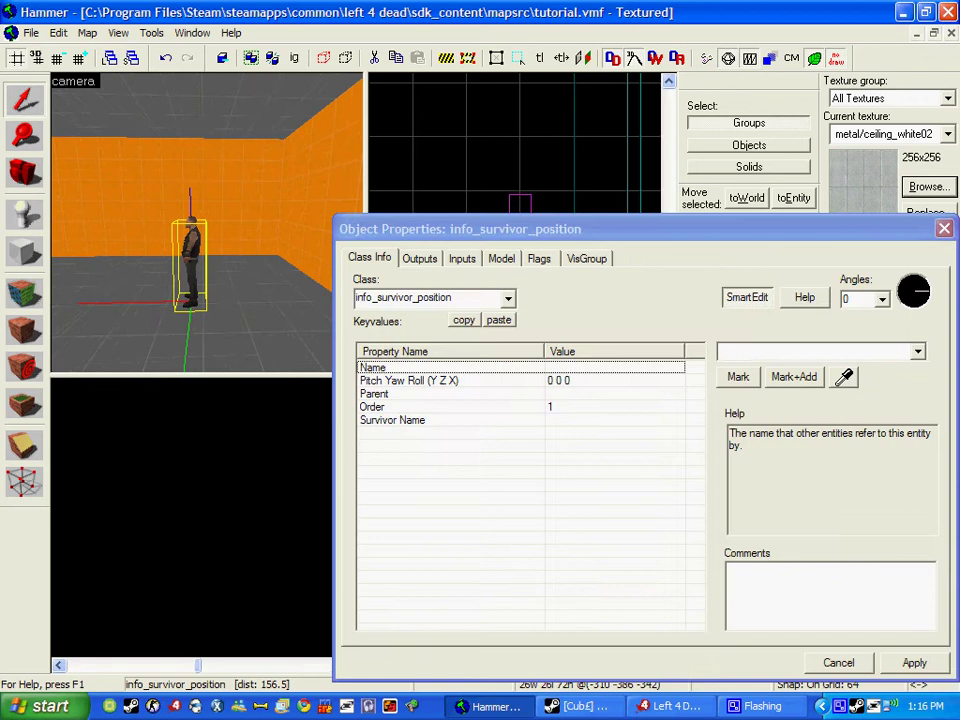
pyautogui.write('co')
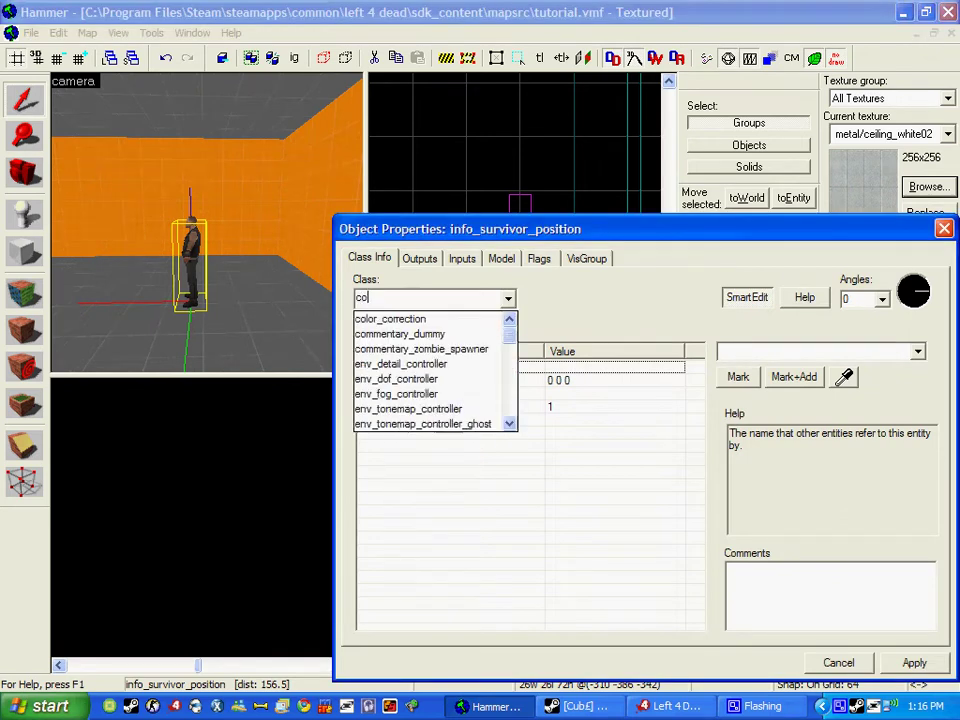
pyautogui.write('mm')
pyautogui.press('Down')
pyautogui.press('Down')
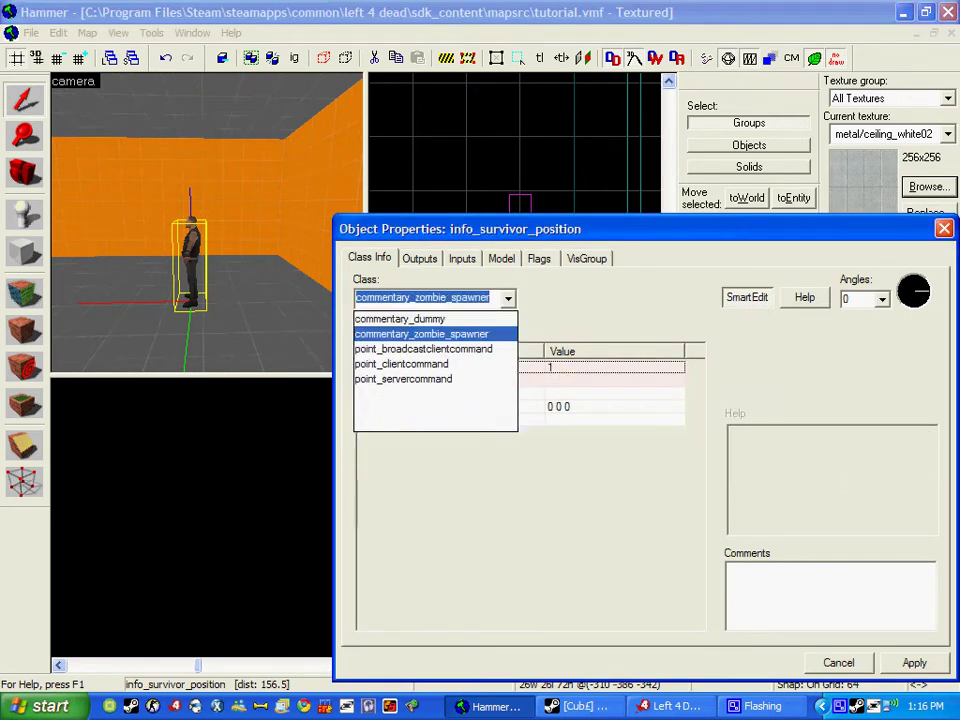
pyautogui.press('Down')
pyautogui.press('Up')
pyautogui.press('Return')
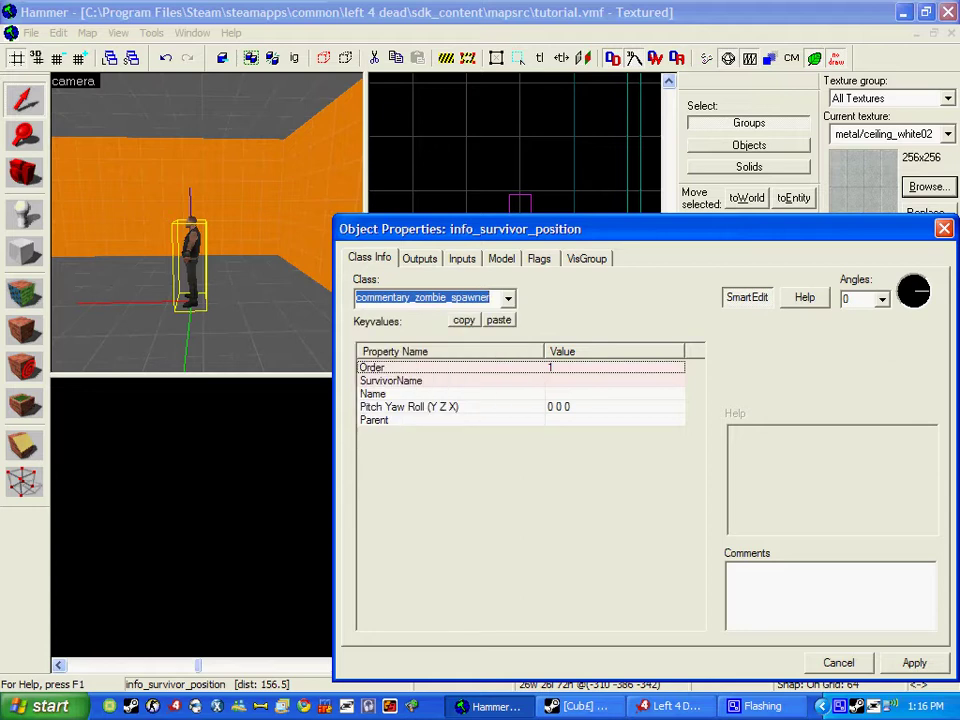
pyautogui.press('Return')
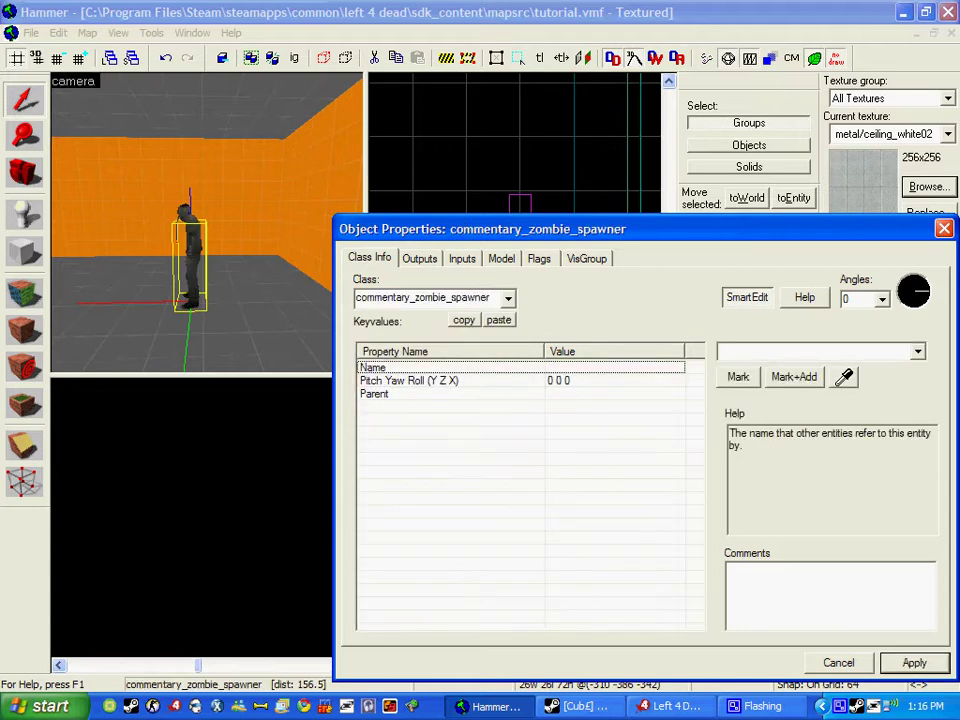
# Name the commentary_zombie_spawner "cst", set its parent to "z_spawn t", and apply the properties.
pyautogui.click(376, 394)
pyautogui.click(374, 367)
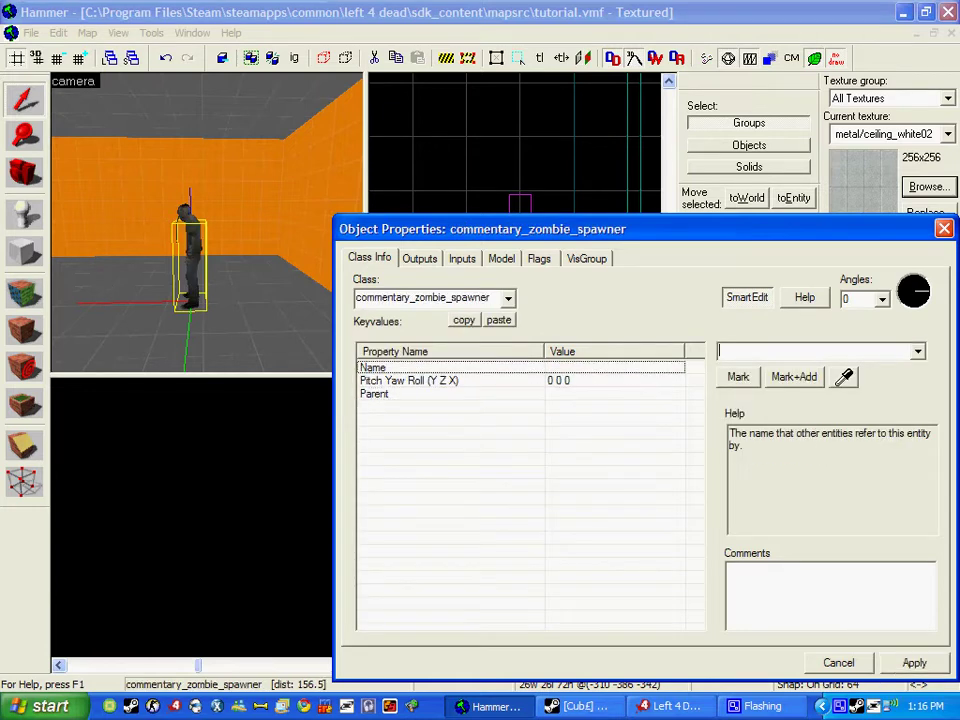
pyautogui.write('cst')
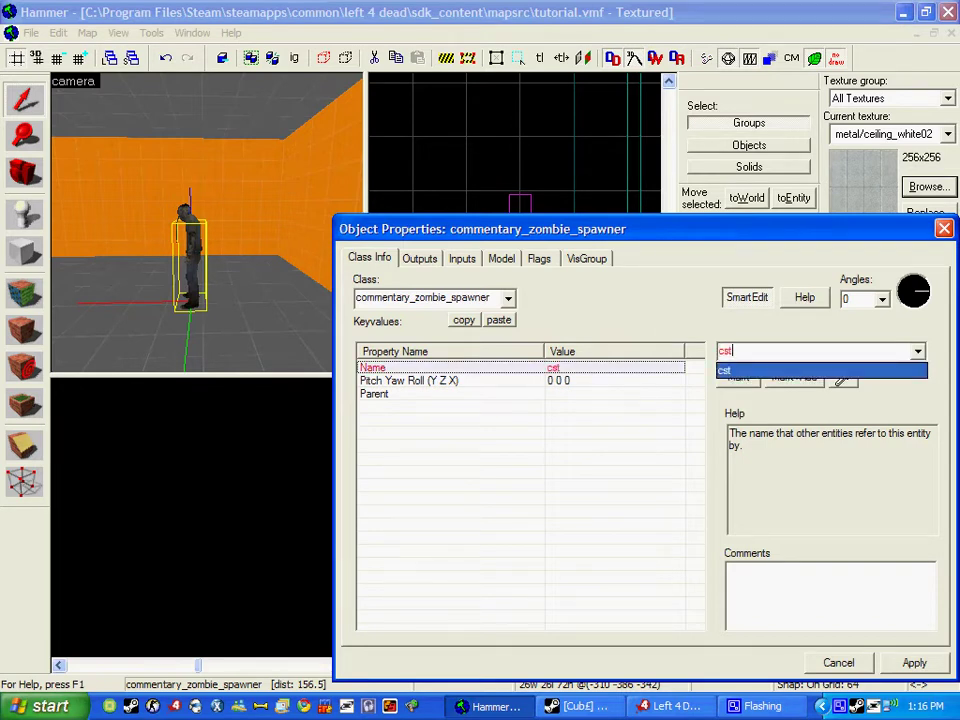
pyautogui.press('Return')
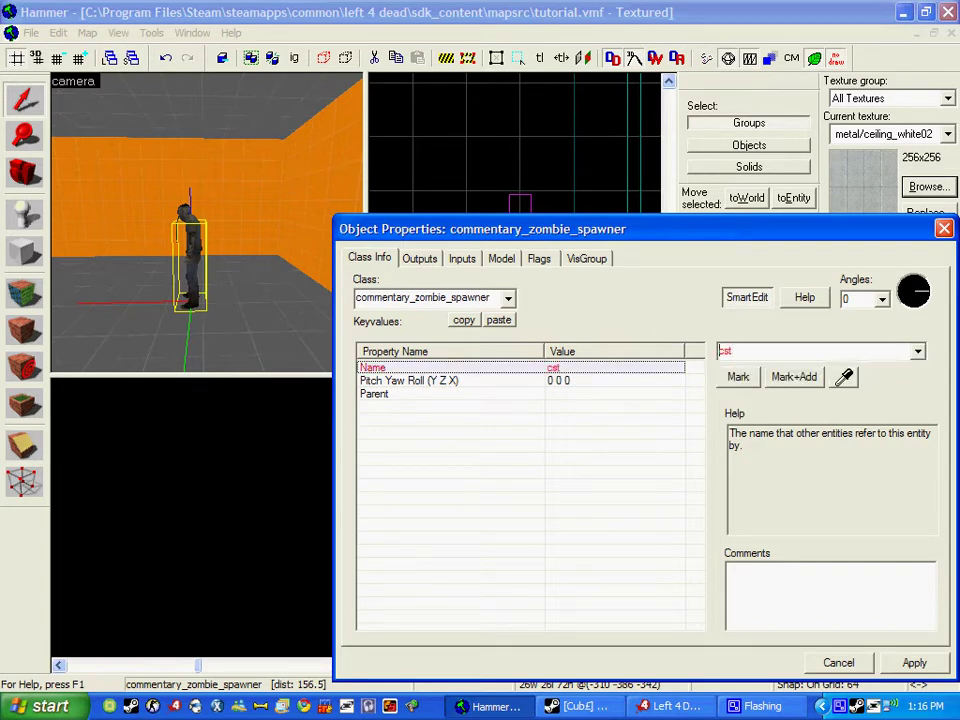
pyautogui.click(376, 394)
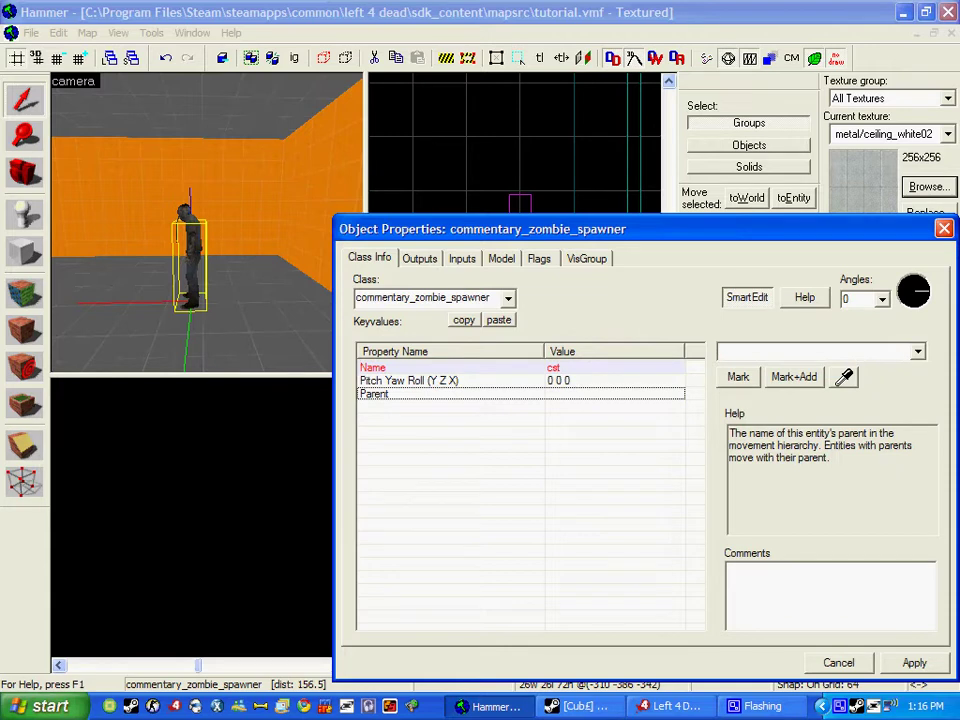
pyautogui.write('z_spa')
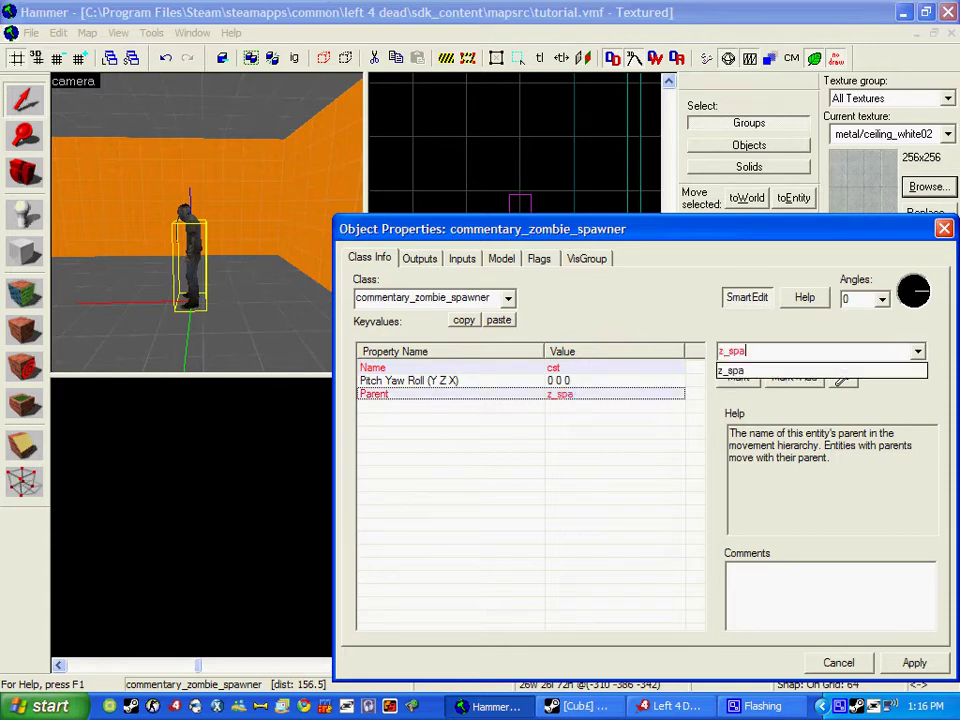
pyautogui.write('wn t')
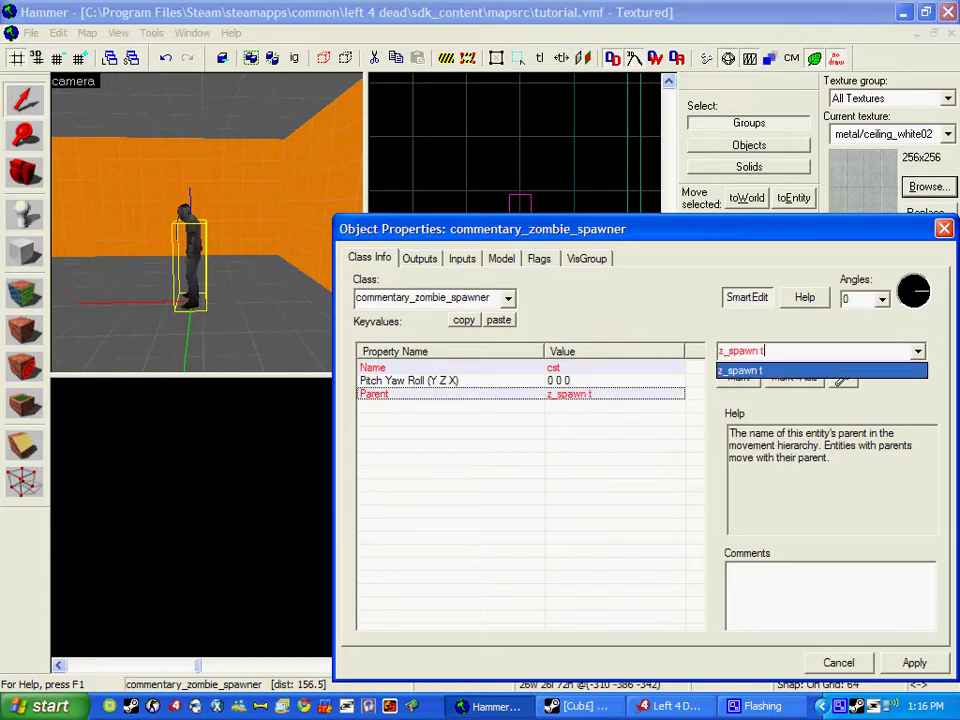
pyautogui.click(914, 663)
pyautogui.click(838, 663)
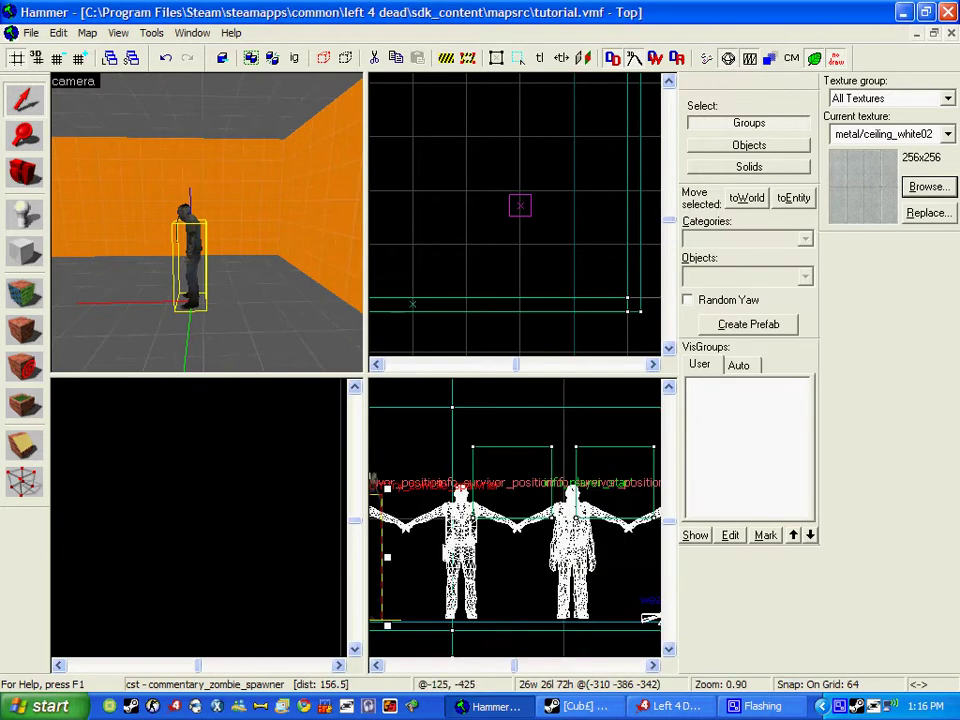
# Rotate the commentary_zombie_spawner a quarter turn to face the side of the room with the orange block.
pyautogui.scroll(4, 506, 195)
pyautogui.scroll(-4, 506, 195)
pyautogui.scroll(4, 580, 208)
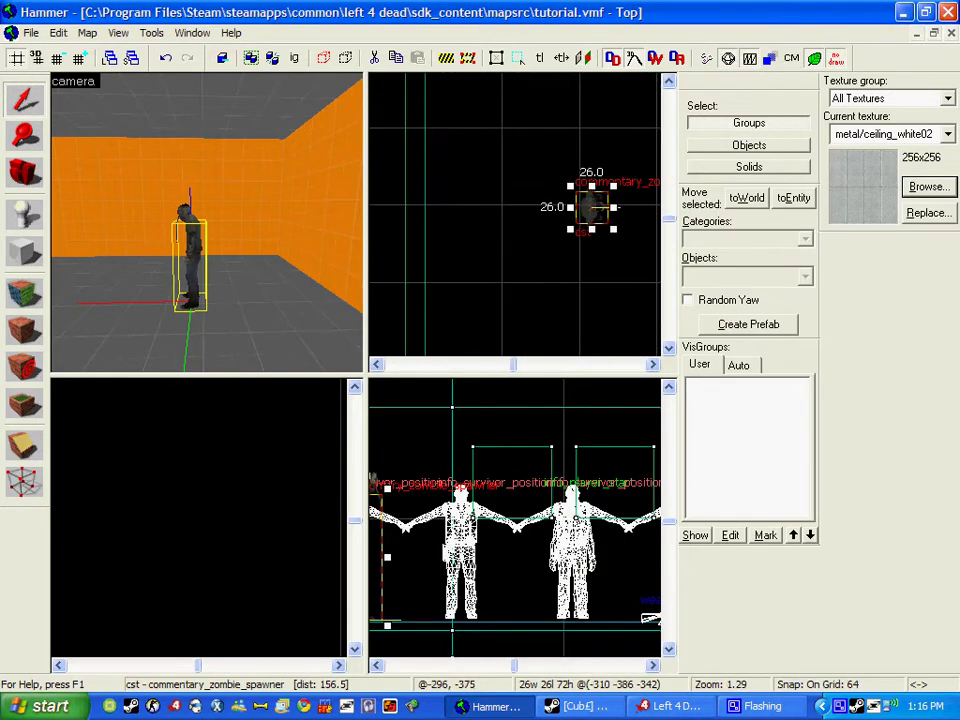
pyautogui.moveTo(603, 202); pyautogui.dragTo(522, 294)
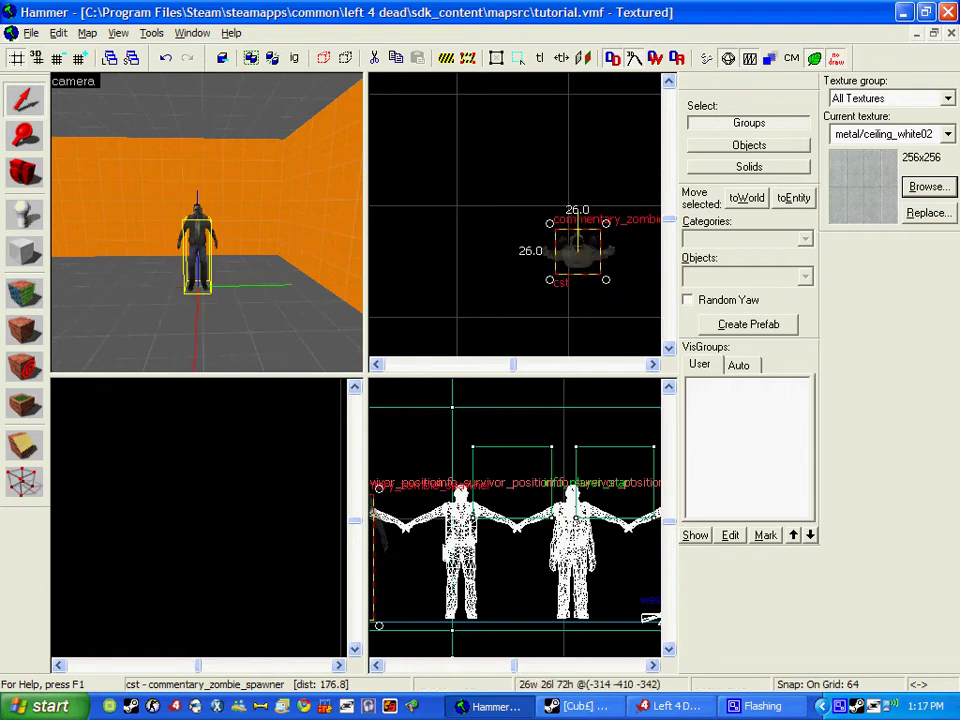
# Tie the left-hand white block on the orange block's front face to a func_button entity.
pyautogui.press('z')
pyautogui.press('s')
pyautogui.press('a')
pyautogui.press('w')
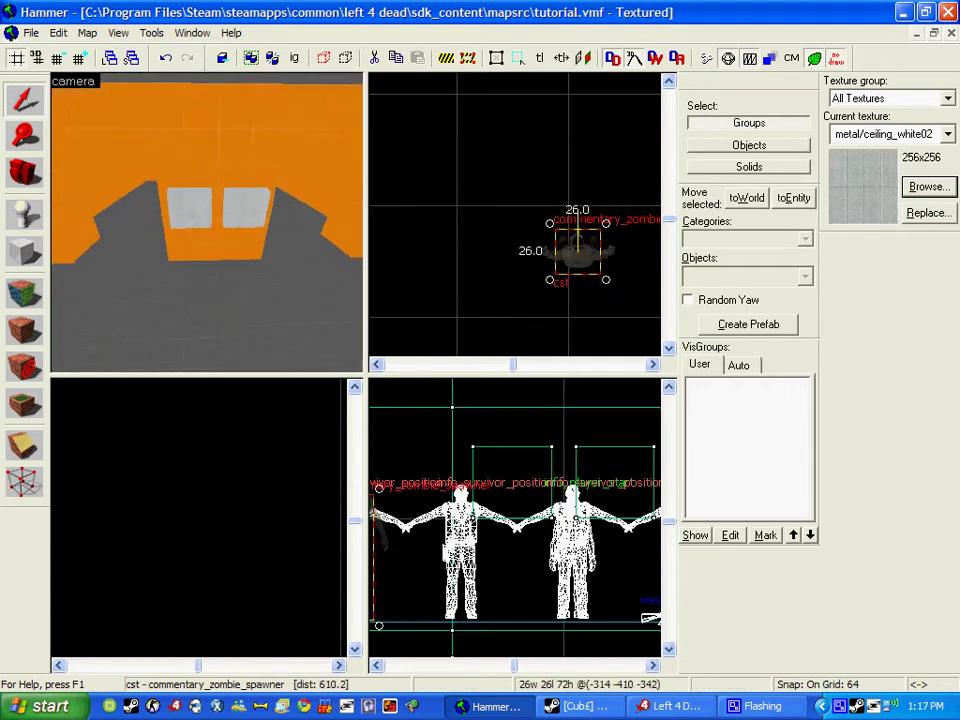
pyautogui.press('a')
pyautogui.press('s')
pyautogui.press('d')
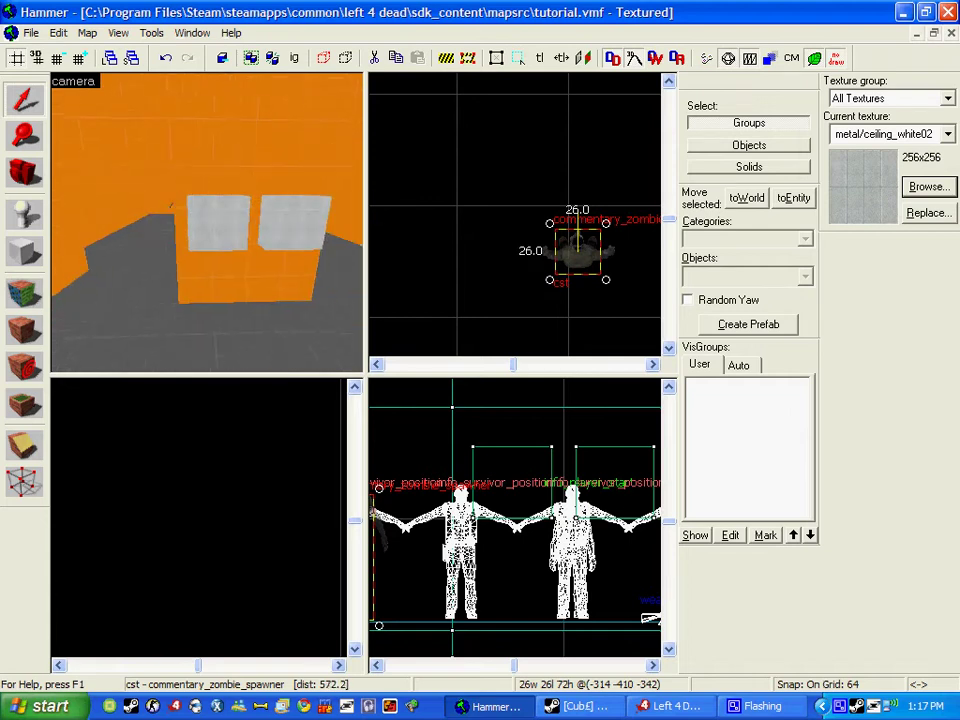
pyautogui.press('w')
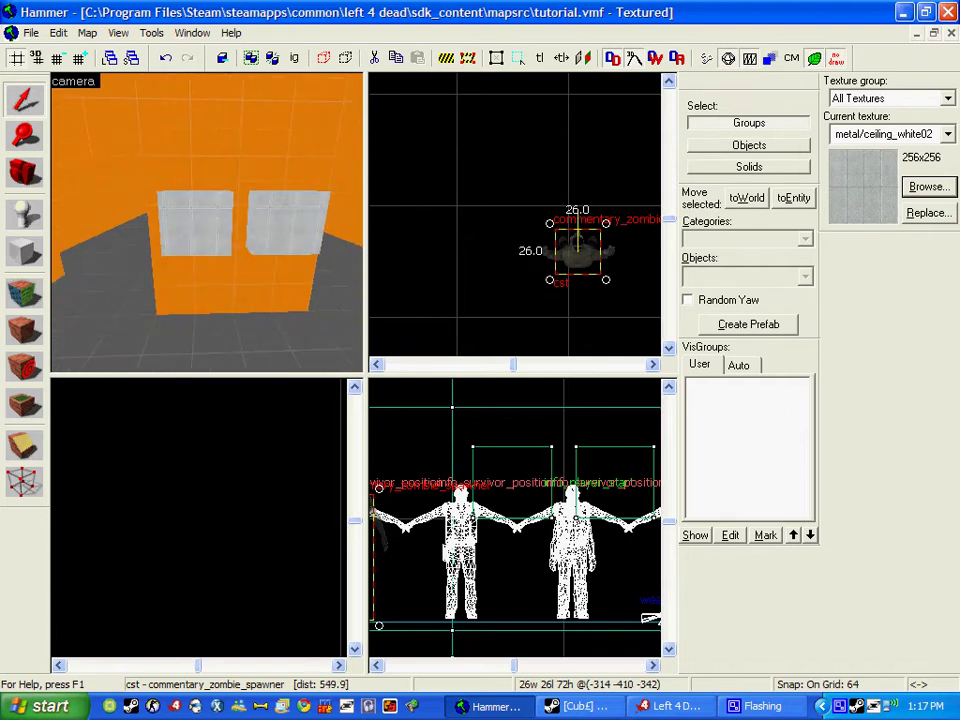
pyautogui.doubleClick(207, 222)
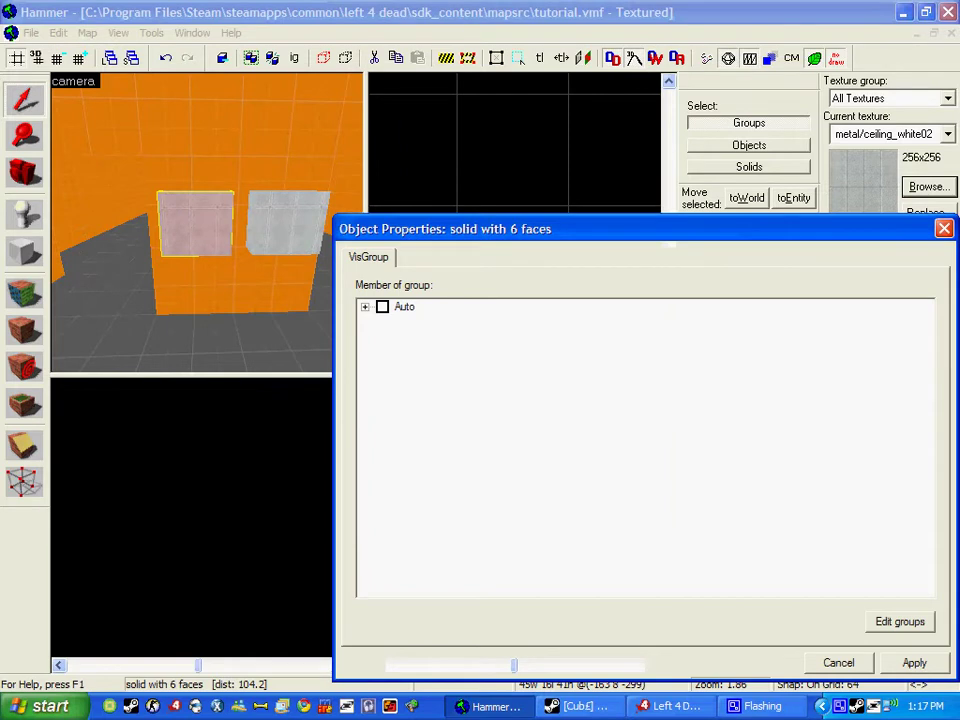
pyautogui.hotkey('ctrl', 't')
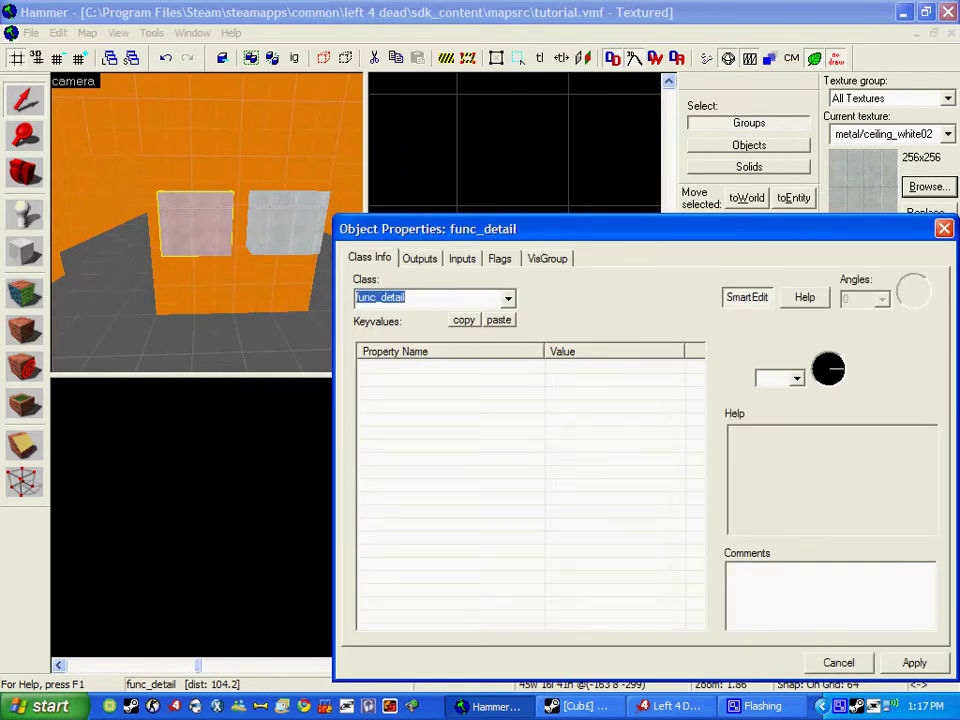
pyautogui.write('func_button')
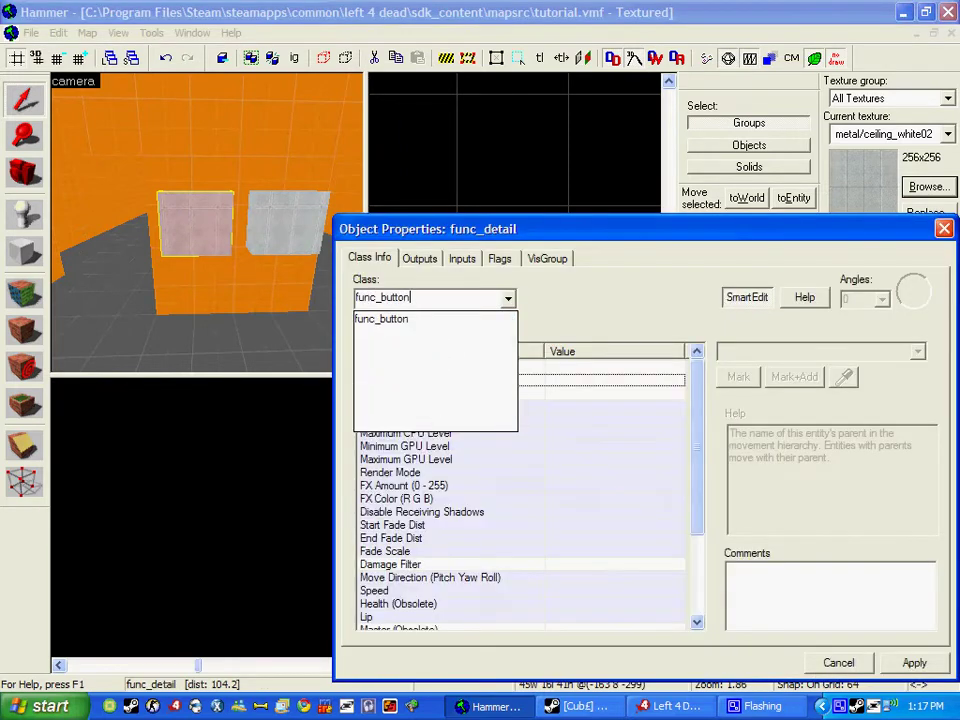
pyautogui.press('Return')
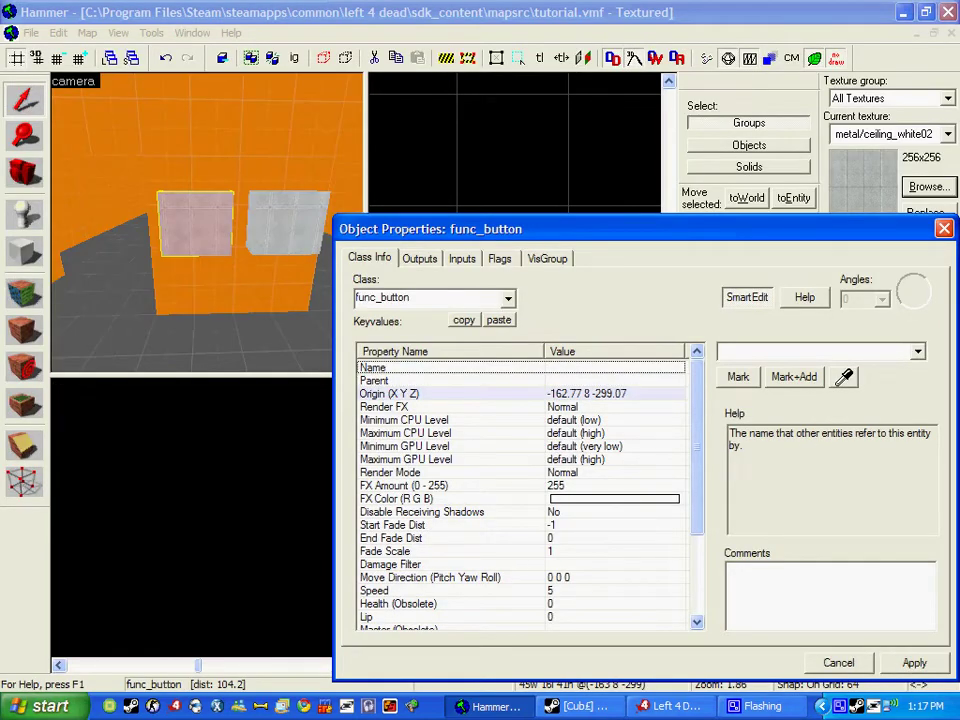
# Add an OnPressed output to the left-hand white block's func_button.
pyautogui.click(420, 258)
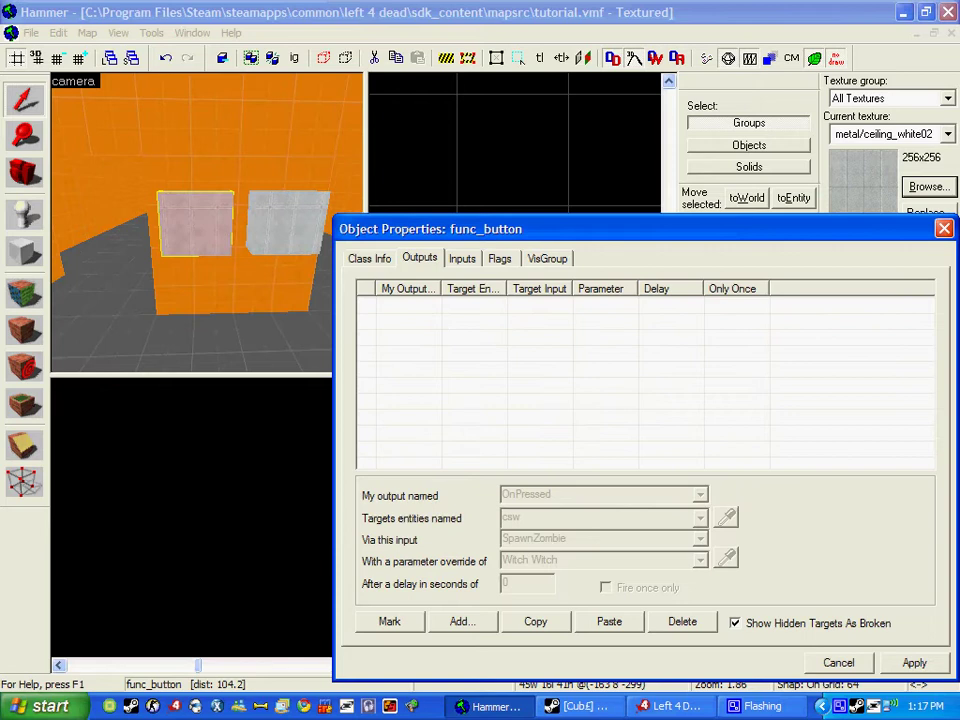
pyautogui.click(461, 621)
pyautogui.click(700, 495)
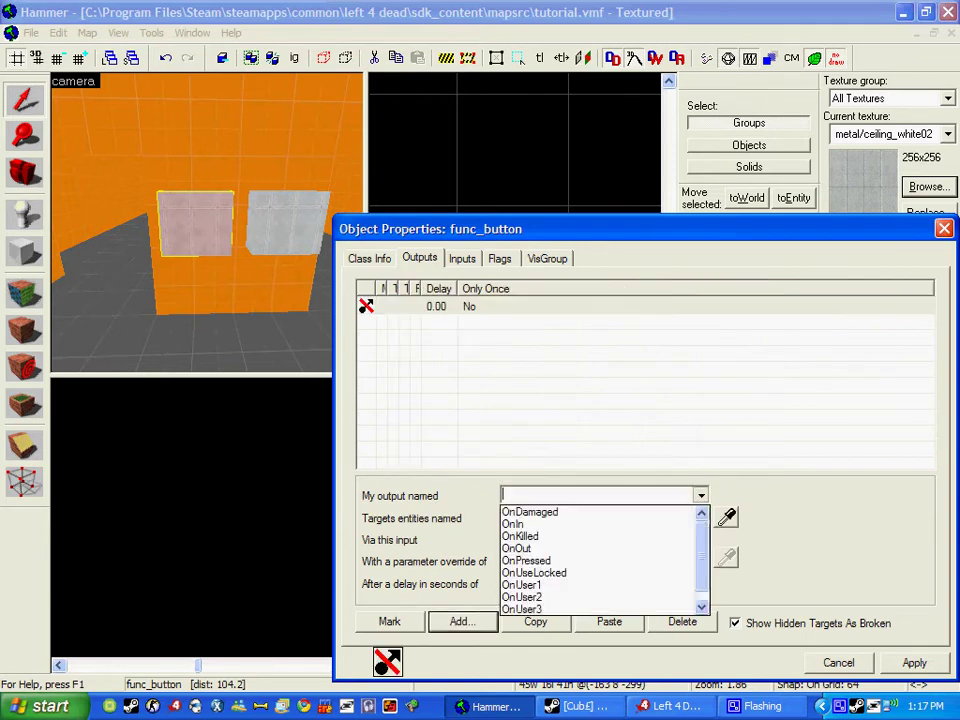
pyautogui.press('Return')
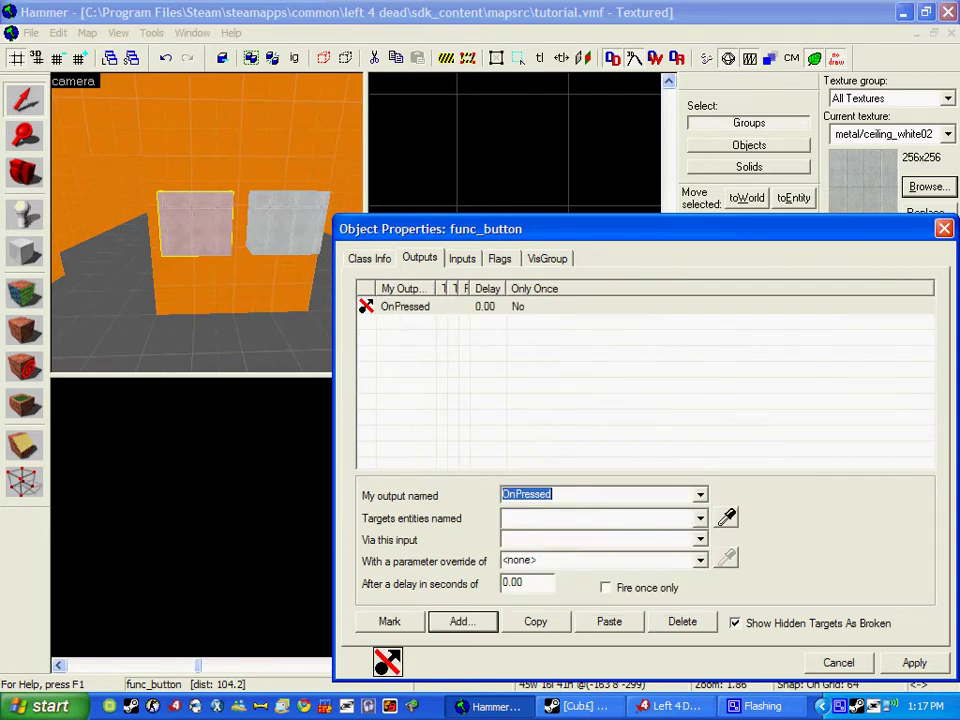
pyautogui.click(700, 518)
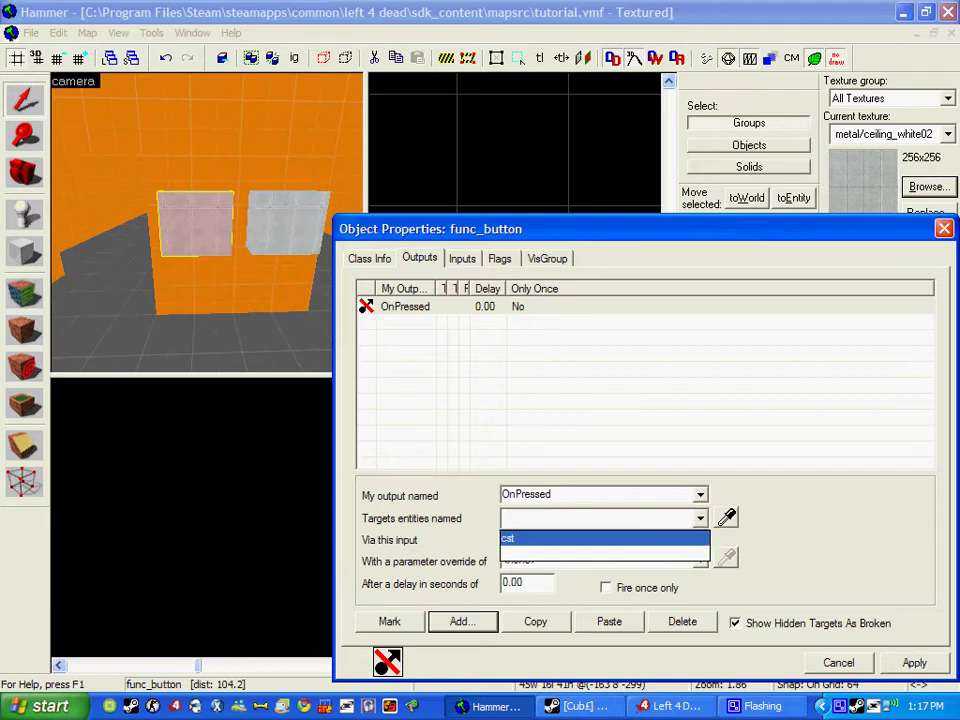
pyautogui.click(700, 518)
# Name the Smoker info_zombie_spawn on the open floor "z_spawn s".
pyautogui.press('z')
pyautogui.press('w')
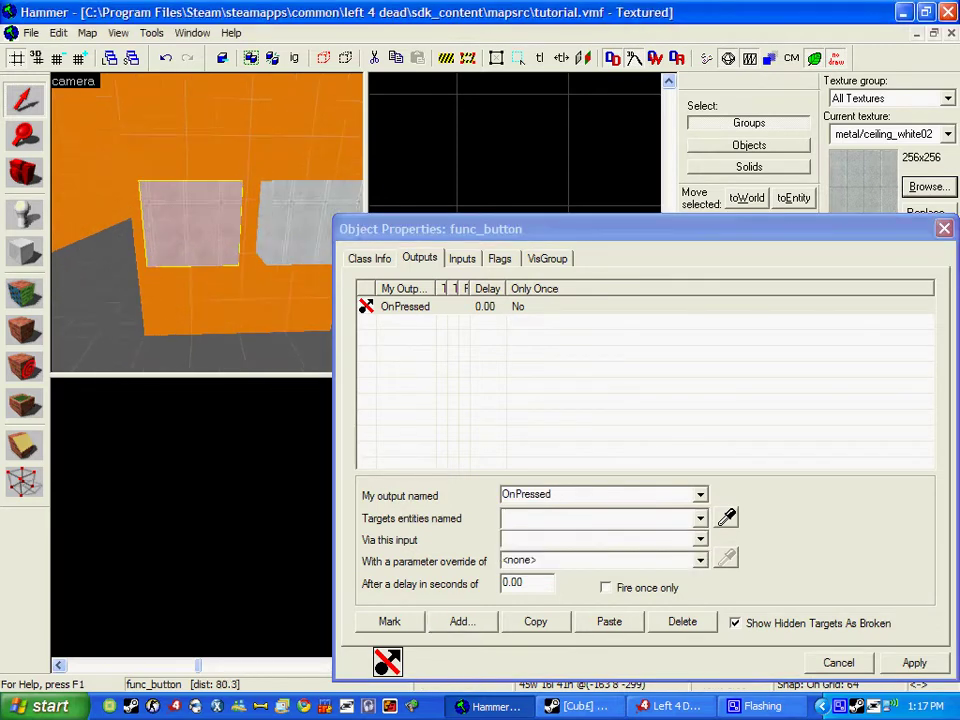
pyautogui.press('w')
pyautogui.click(185, 310)
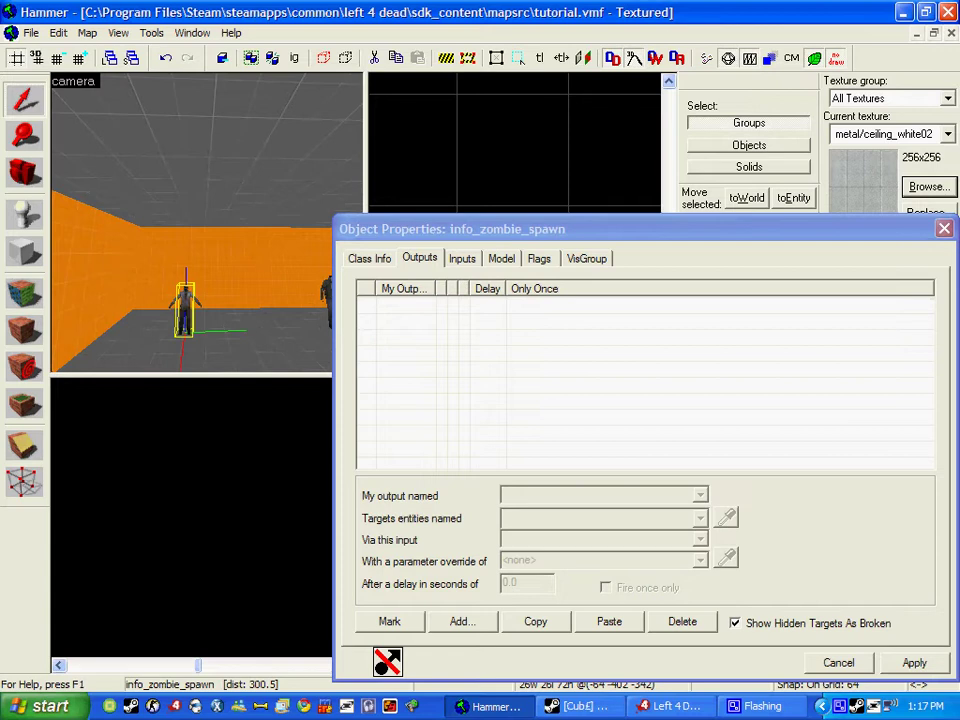
pyautogui.click(369, 259)
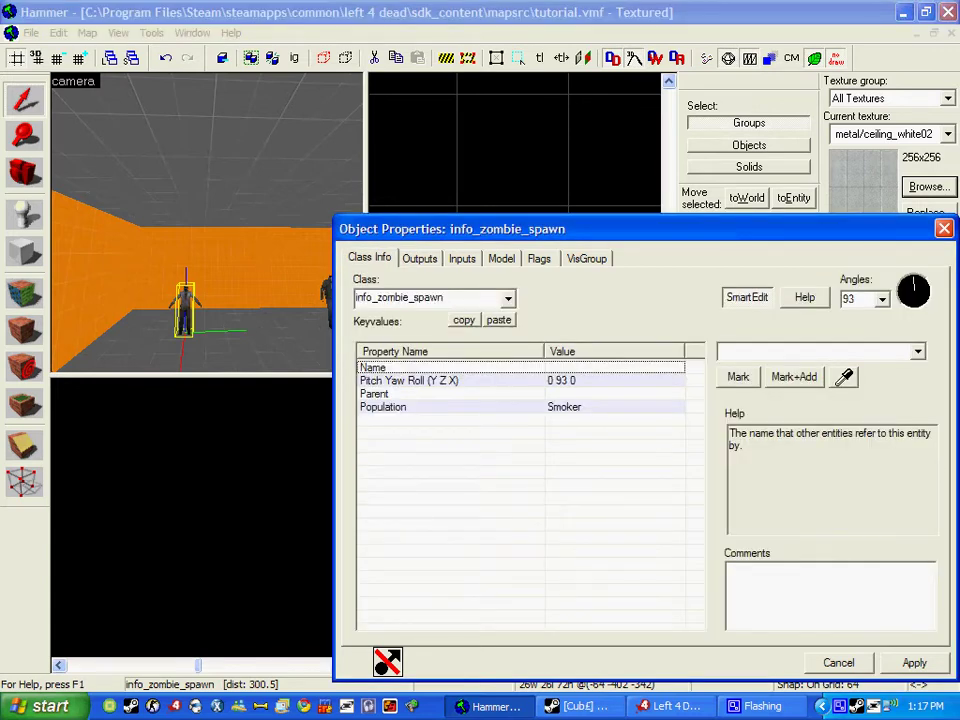
pyautogui.write('z_spawn')
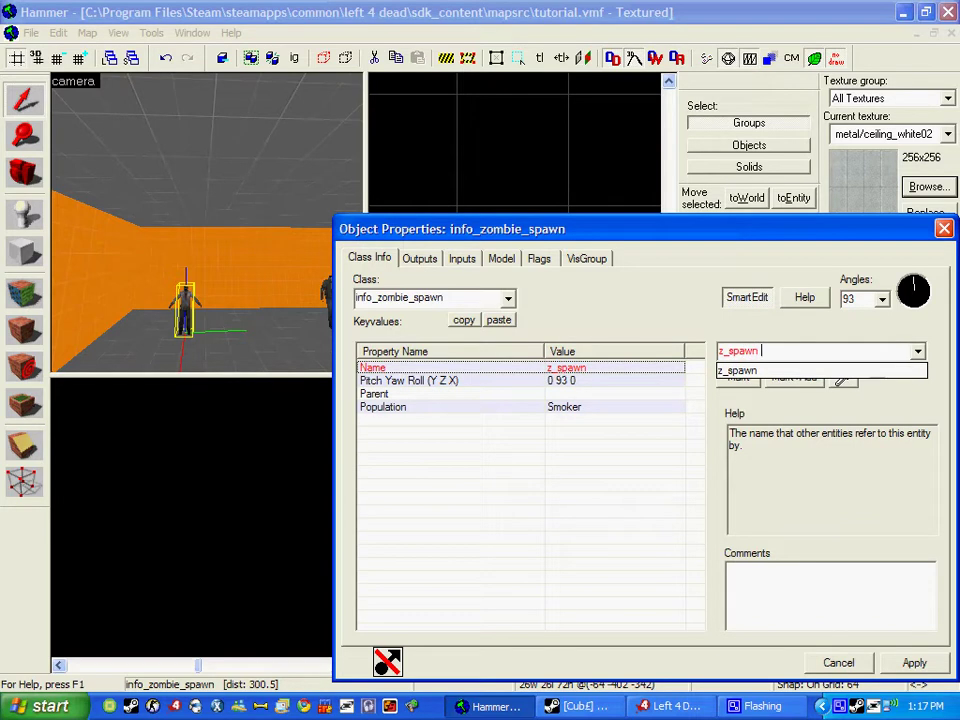
pyautogui.write(' s')
pyautogui.press('Return')
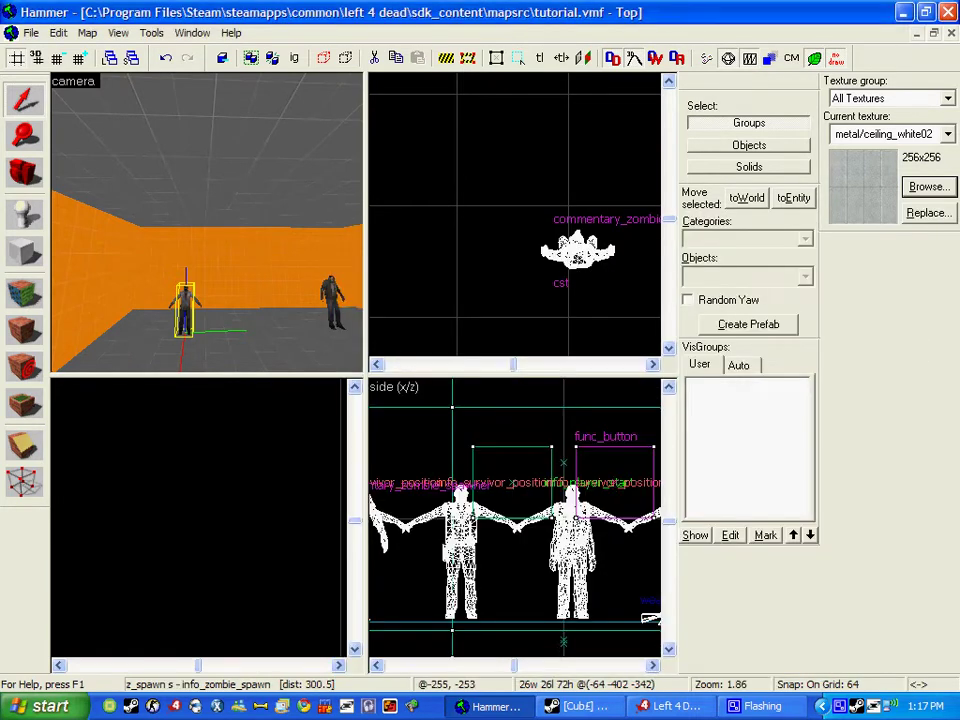
# Set the left-hand func_button's OnPressed output to target "z_spawn s" via SpawnZombie, firing once only, and apply it.
pyautogui.scroll(-3, 206, 252)
pyautogui.doubleClick(206, 252)
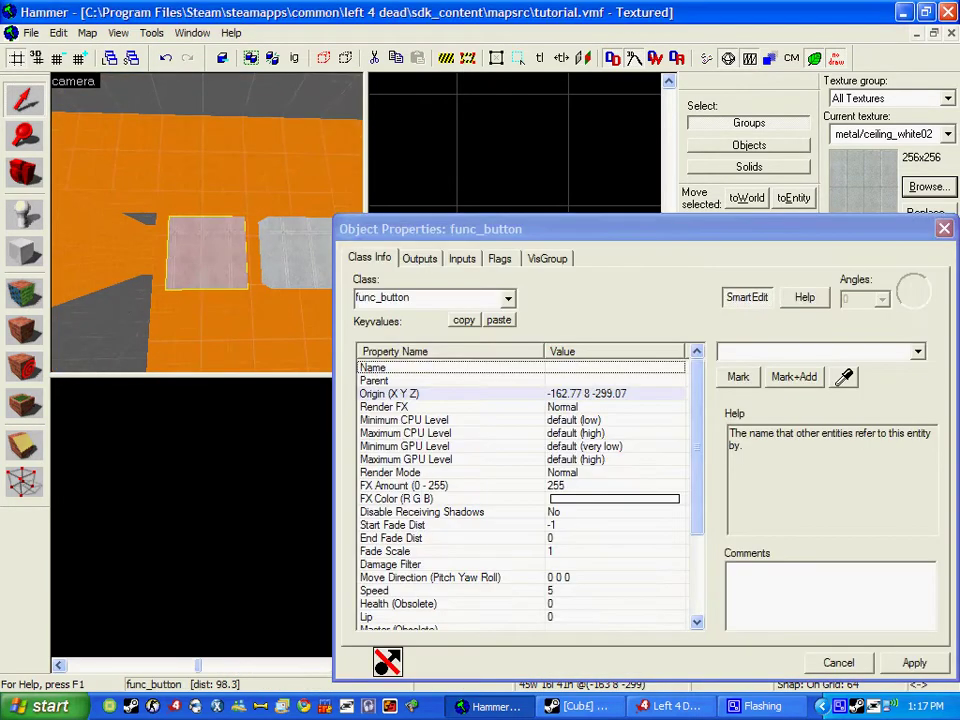
pyautogui.click(420, 259)
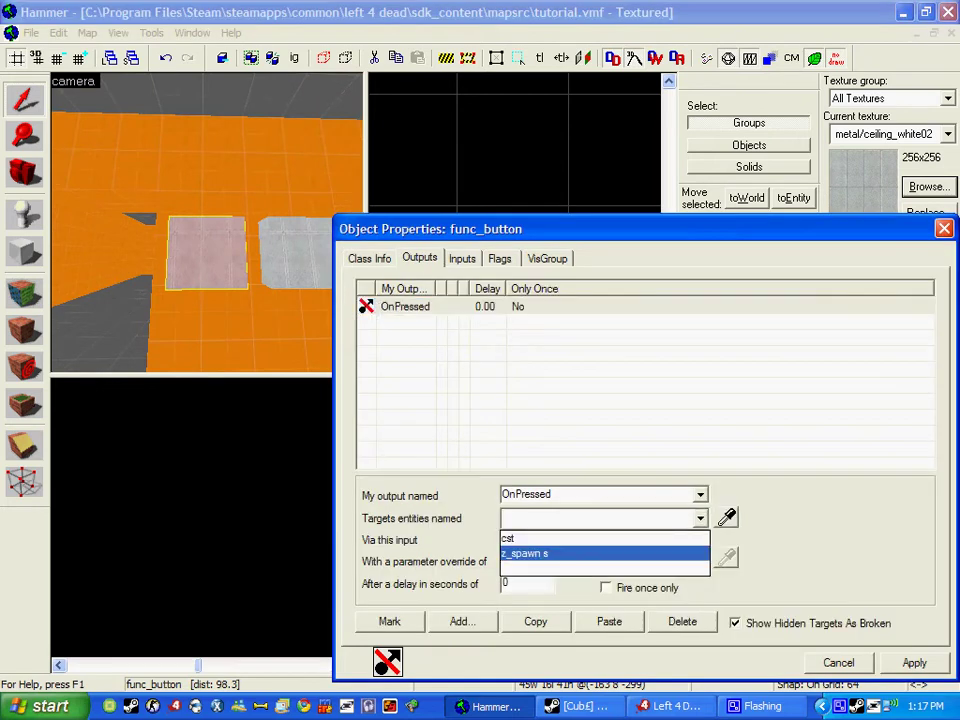
pyautogui.click(540, 554)
pyautogui.click(700, 539)
pyautogui.scroll(-2, 600, 592)
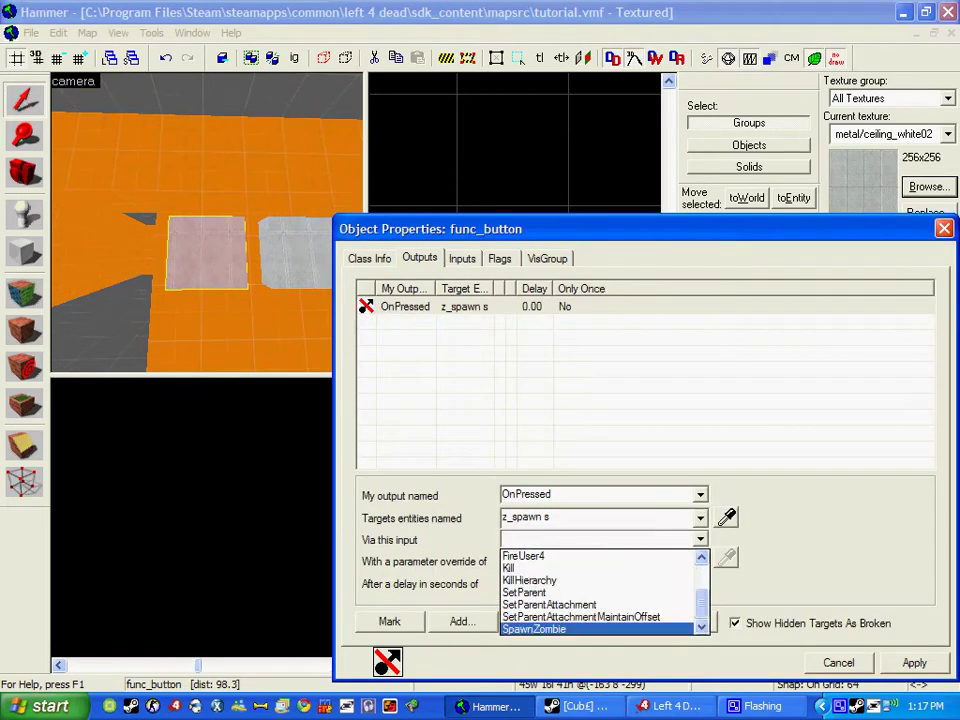
pyautogui.click(540, 629)
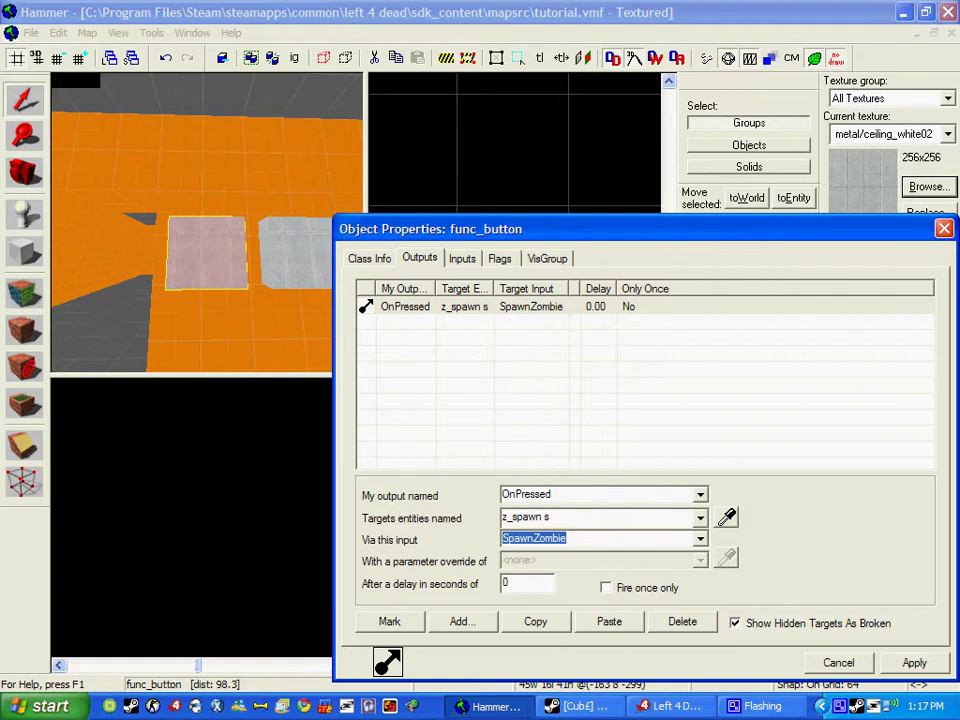
pyautogui.click(606, 588)
pyautogui.click(914, 663)
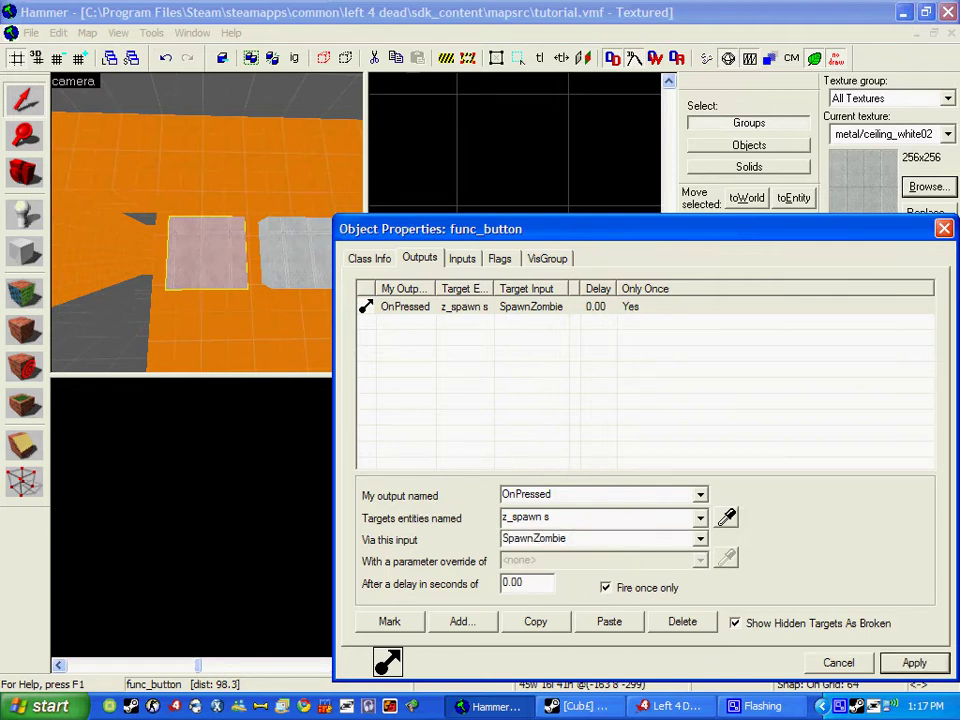
pyautogui.click(839, 663)
# Check the name and parent in the commentary_zombie_spawner's properties.
pyautogui.press('s')
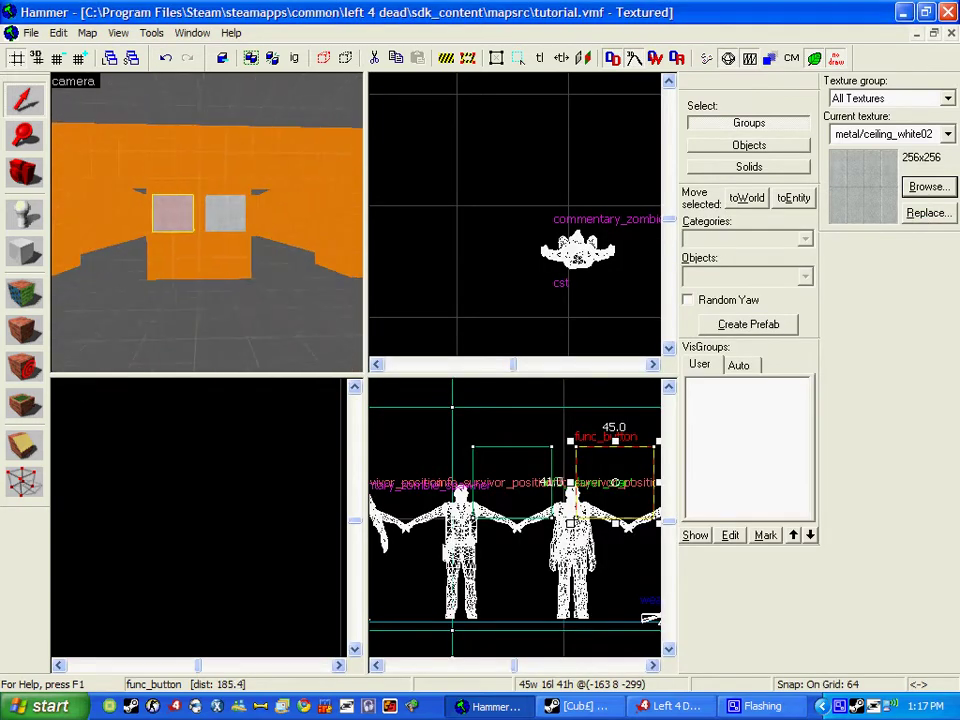
pyautogui.press('w')
pyautogui.press('d')
pyautogui.press('d')
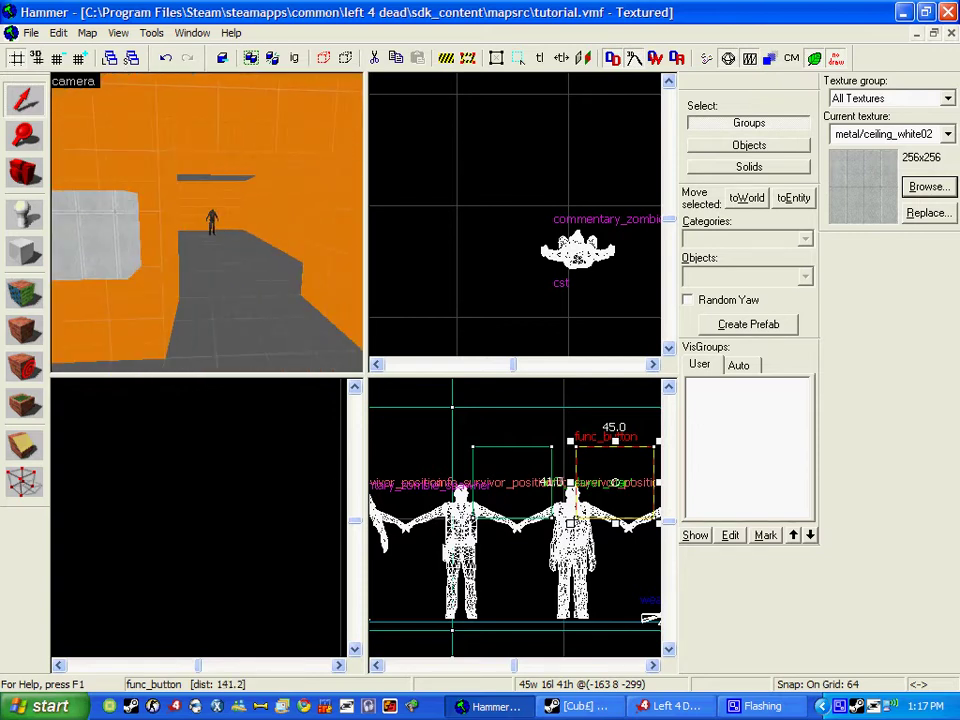
pyautogui.press('w')
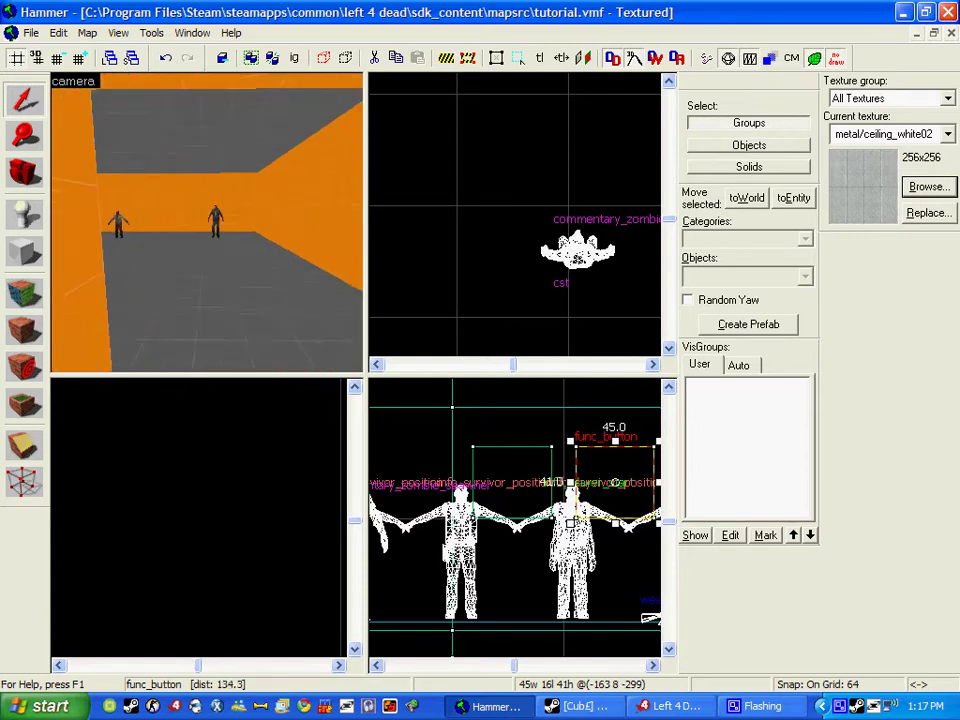
pyautogui.doubleClick(214, 221)
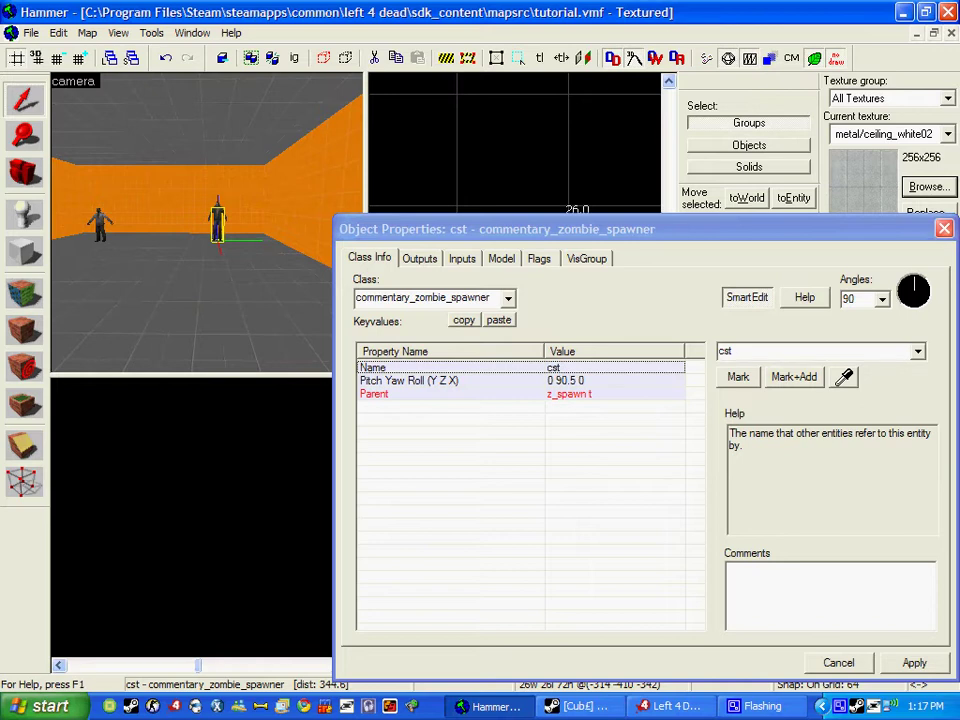
pyautogui.press('Escape')
# Tie the right-hand white block on the orange block's front face to a func_button entity.
pyautogui.press('s')
pyautogui.press('a')
pyautogui.doubleClick(125, 232)
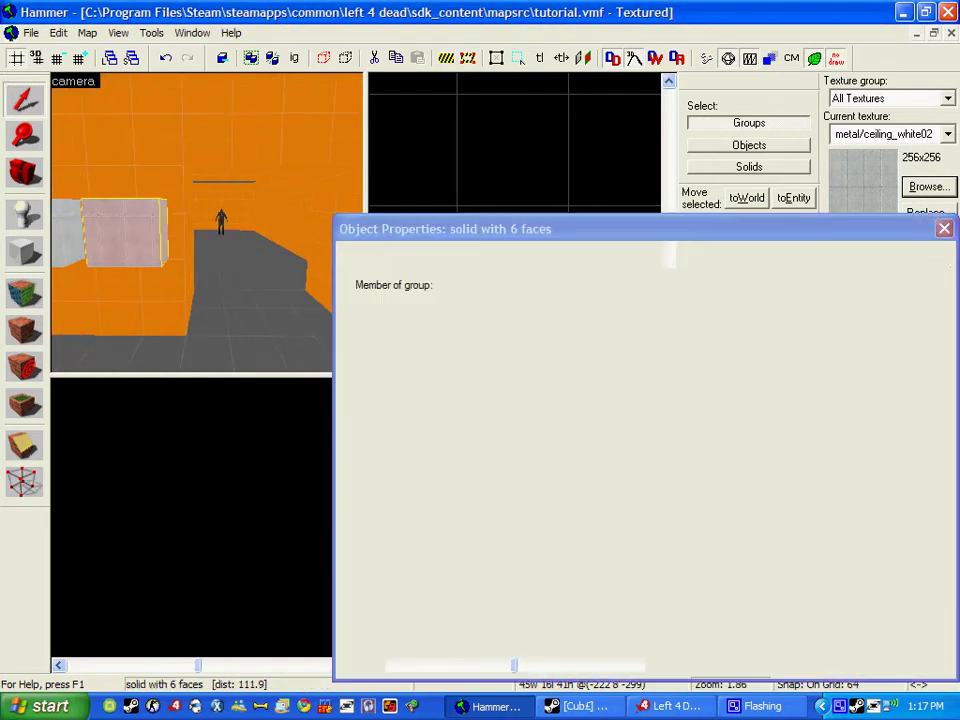
pyautogui.hotkey('ctrl', 't')
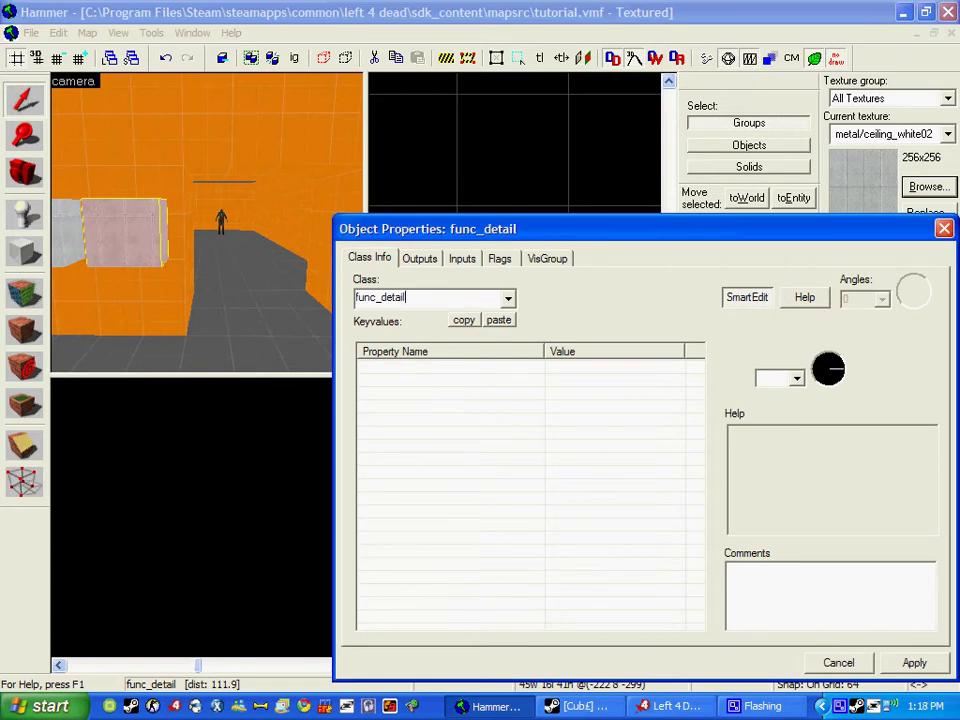
pyautogui.press('BackSpace')
pyautogui.press('BackSpace')
pyautogui.press('BackSpace')
pyautogui.press('BackSpace')
pyautogui.press('BackSpace')
pyautogui.press('BackSpace')
pyautogui.write('button')
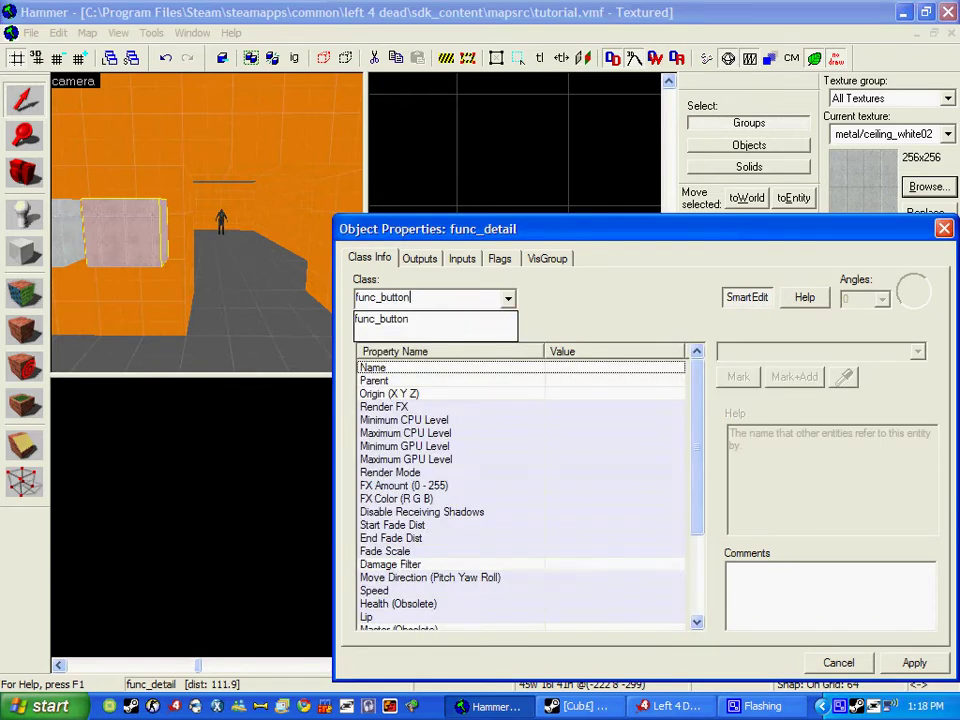
pyautogui.press('Return')
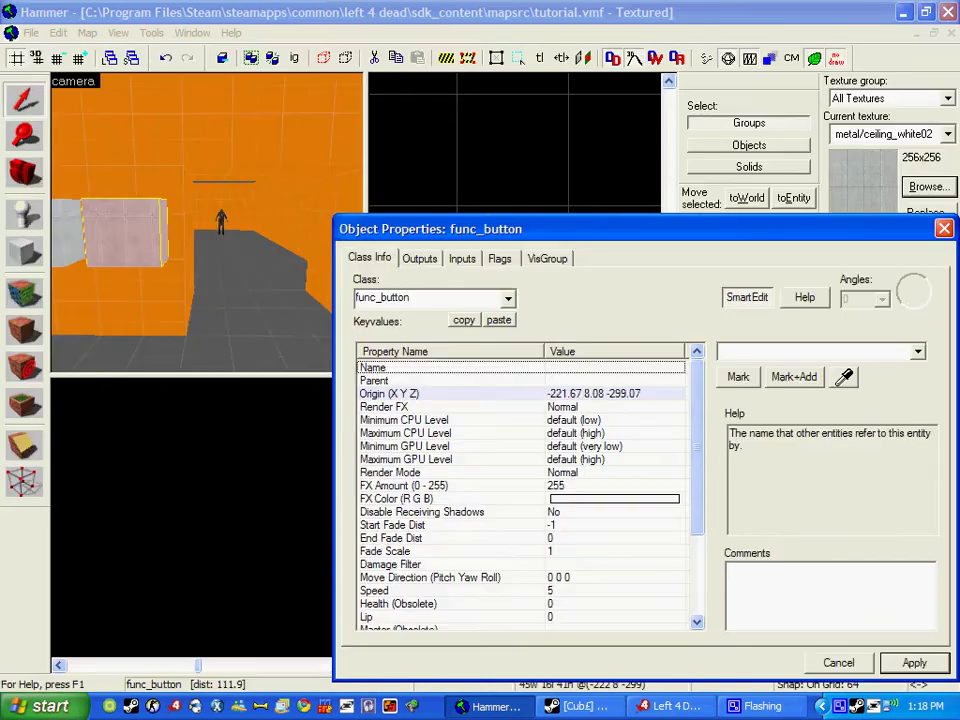
# Add an OnPressed output to the right-hand func_button that targets "cst" via SpawnZombie.
pyautogui.click(420, 258)
pyautogui.click(462, 621)
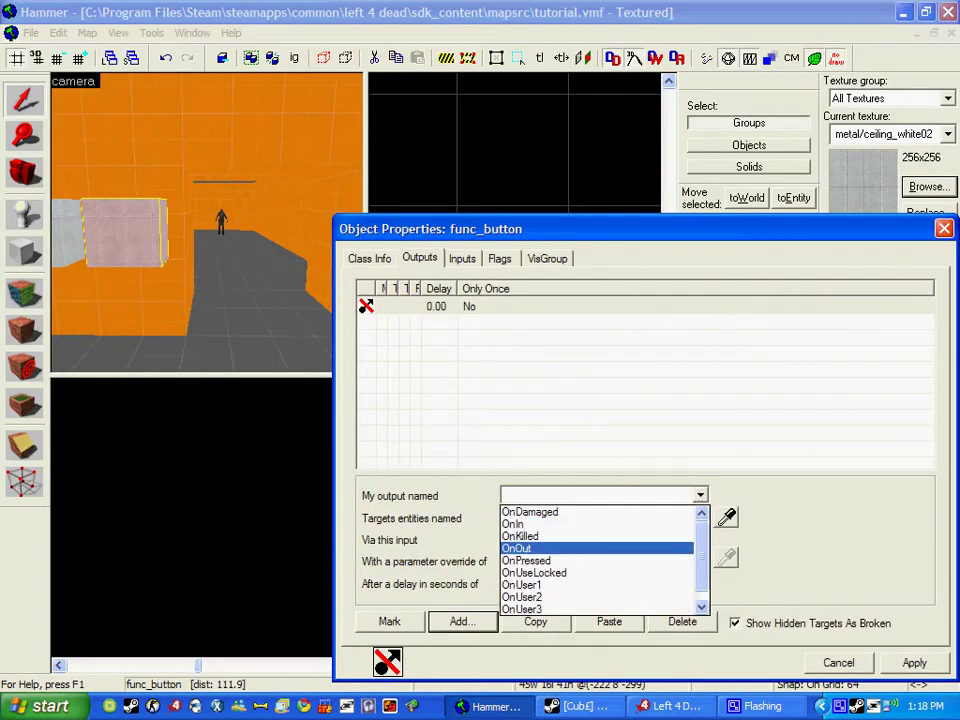
pyautogui.click(527, 561)
pyautogui.click(700, 518)
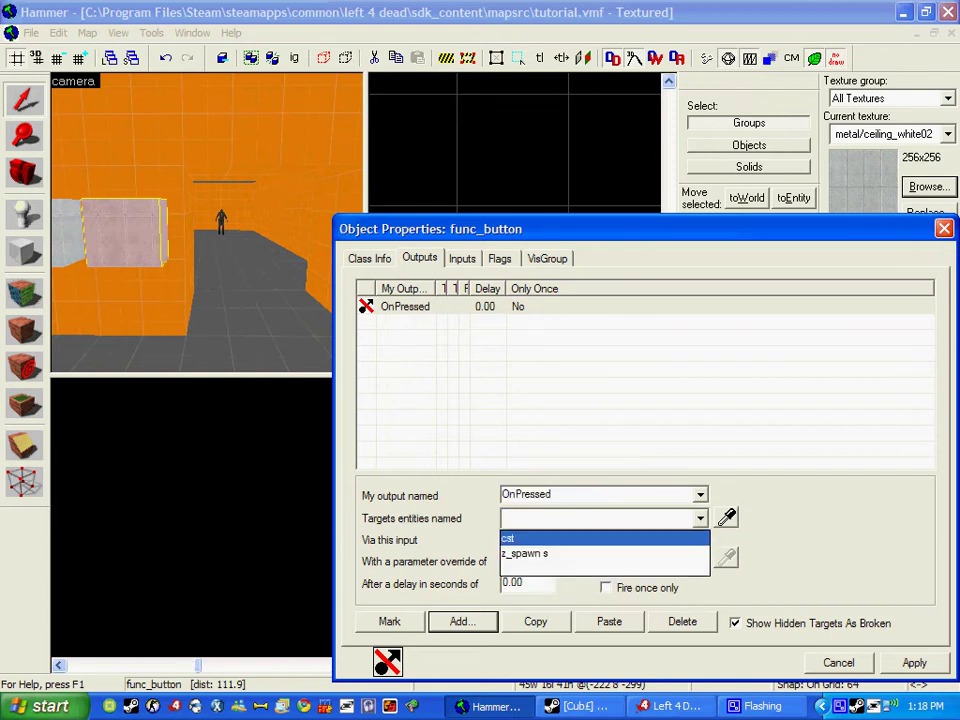
pyautogui.click(508, 538)
pyautogui.click(700, 539)
pyautogui.scroll(-2, 640, 574)
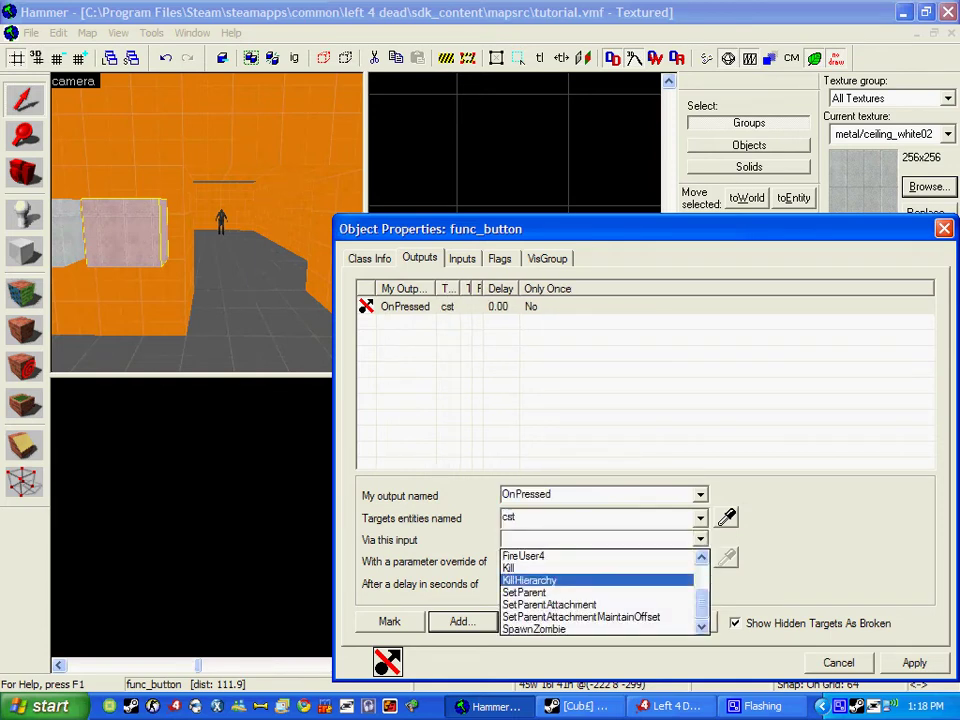
pyautogui.click(534, 629)
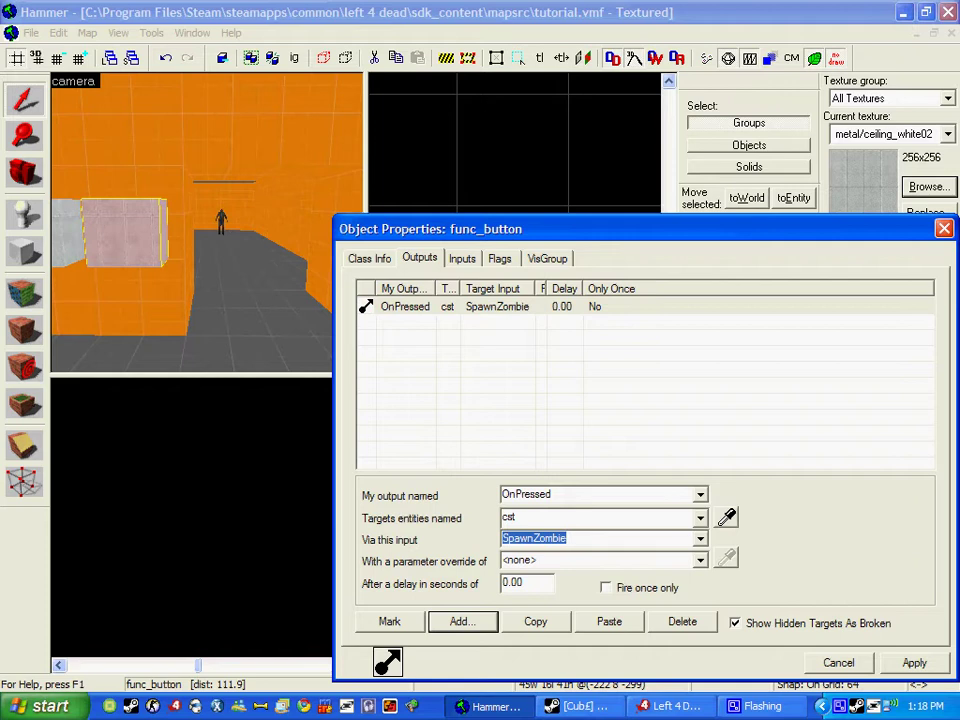
# Give the "cst" output the parameter override "Tank Tank", make it fire once only, and apply the properties.
pyautogui.press('Tab')
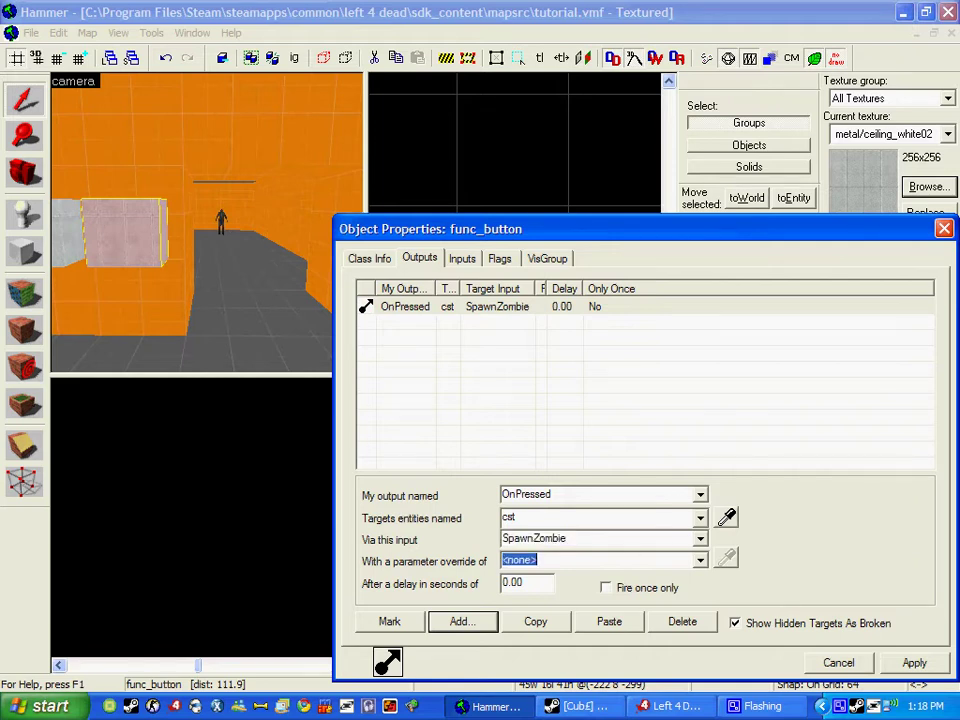
pyautogui.write('Tank Tank')
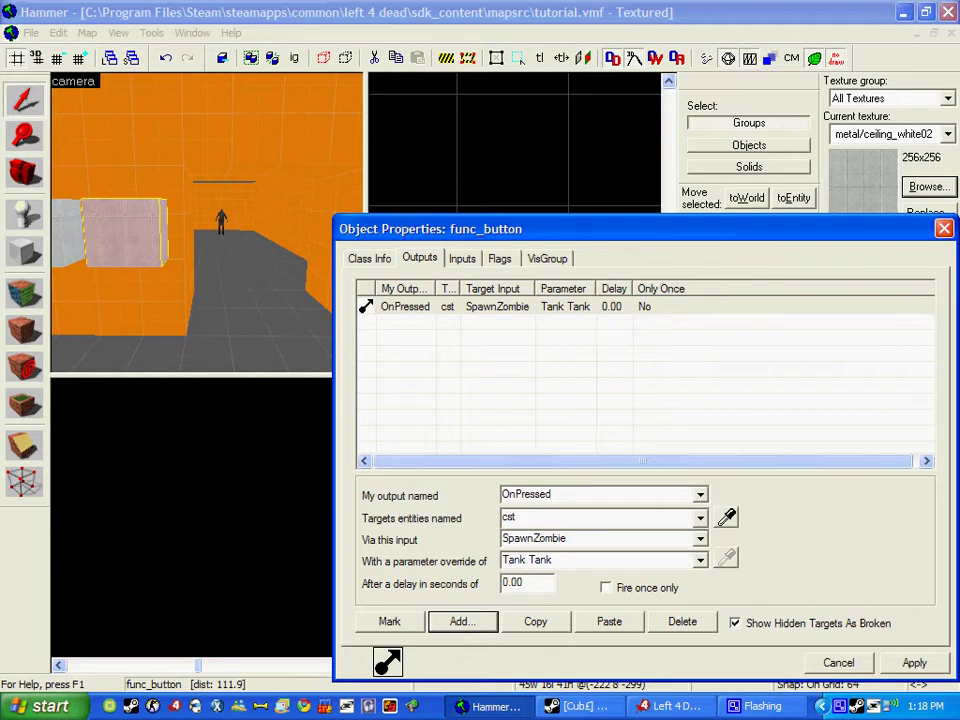
pyautogui.moveTo(502, 560); pyautogui.dragTo(556, 560)
pyautogui.click(556, 560)
pyautogui.click(606, 588)
pyautogui.click(914, 663)
pyautogui.click(944, 229)
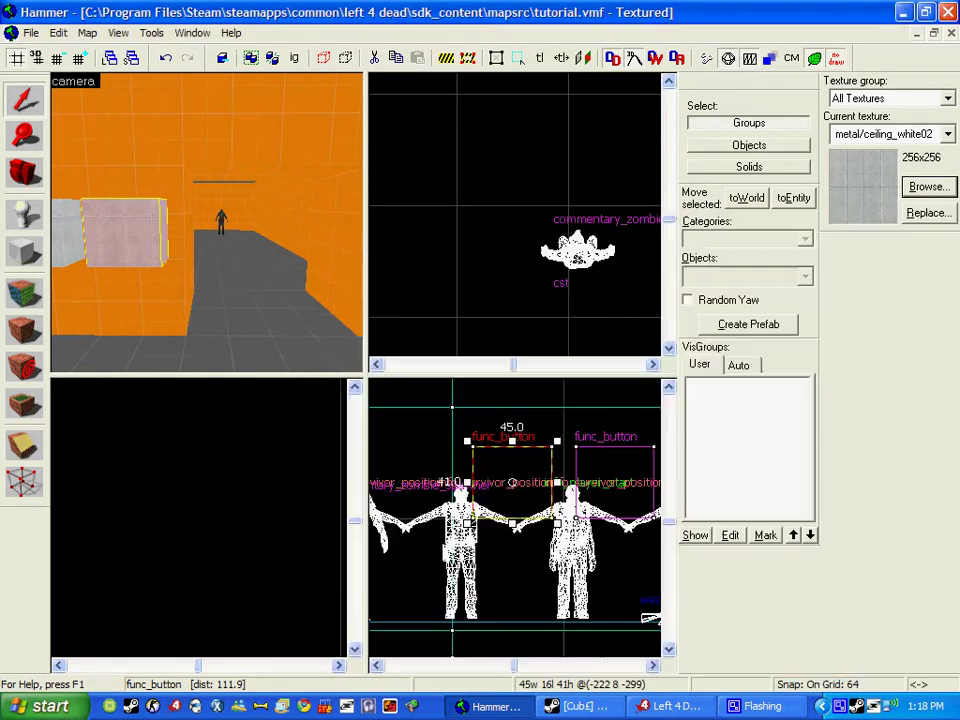
# Look over the two button blocks and the two zombie spawn entities in the room.
pyautogui.press('w')
pyautogui.press('s')
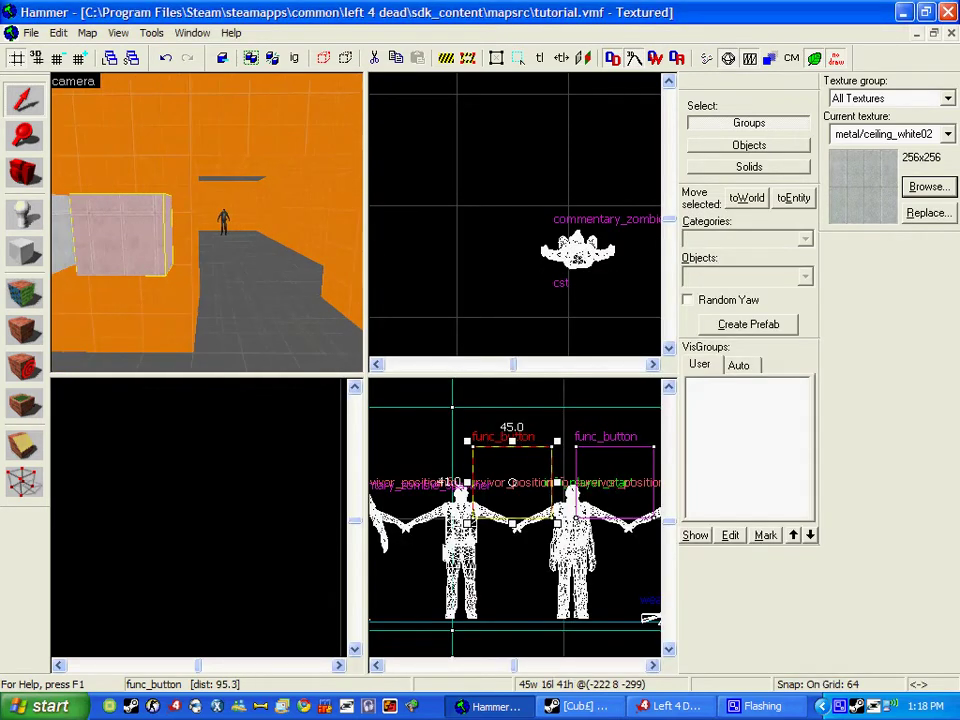
pyautogui.press('s')
pyautogui.press('w')
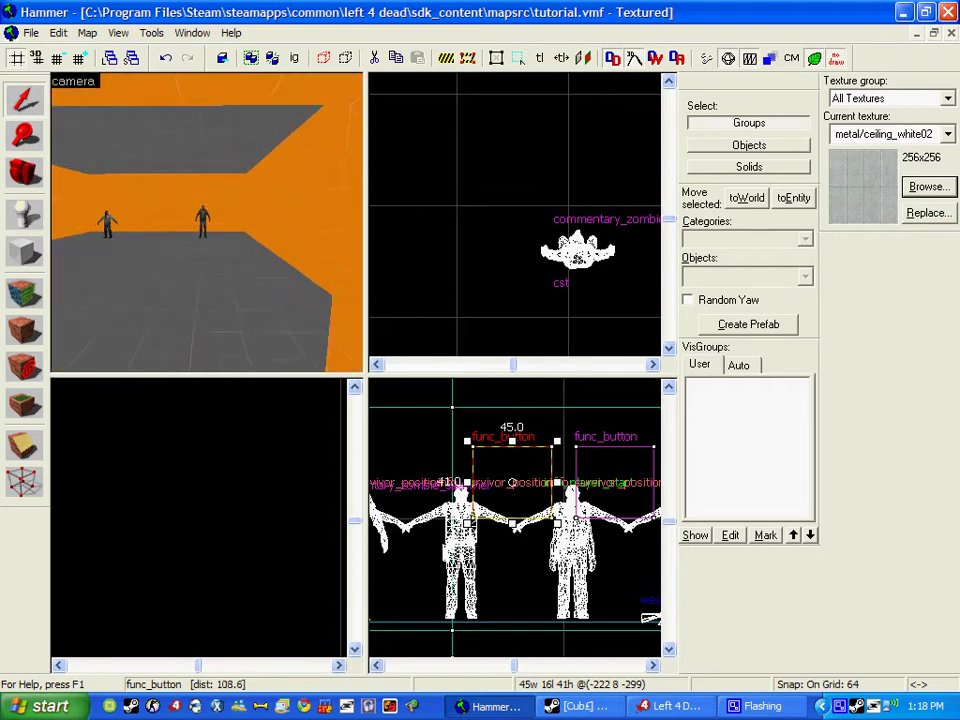
pyautogui.press('s')
pyautogui.press('w')
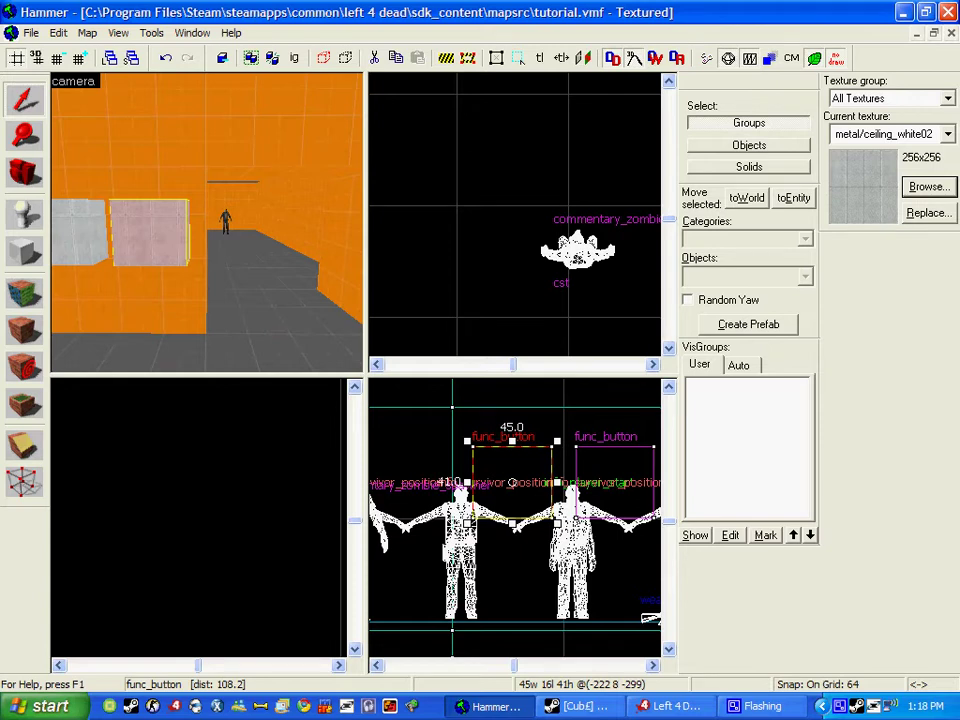
pyautogui.press('w')
pyautogui.press('d')
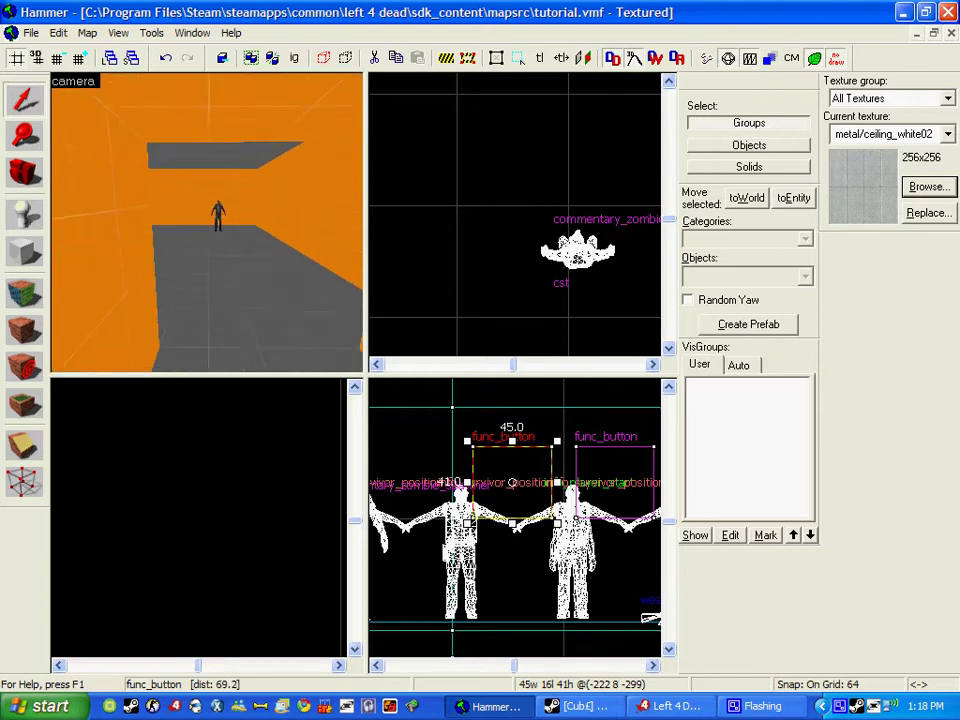
pyautogui.press('s')
pyautogui.press('s')
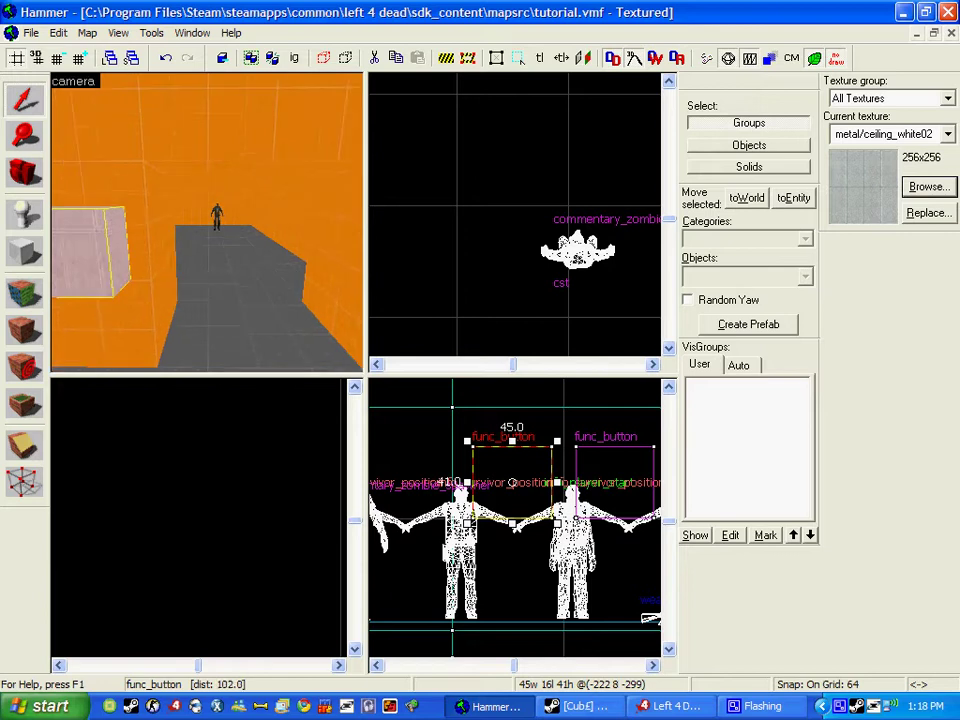
pyautogui.press('a')
pyautogui.press('w')
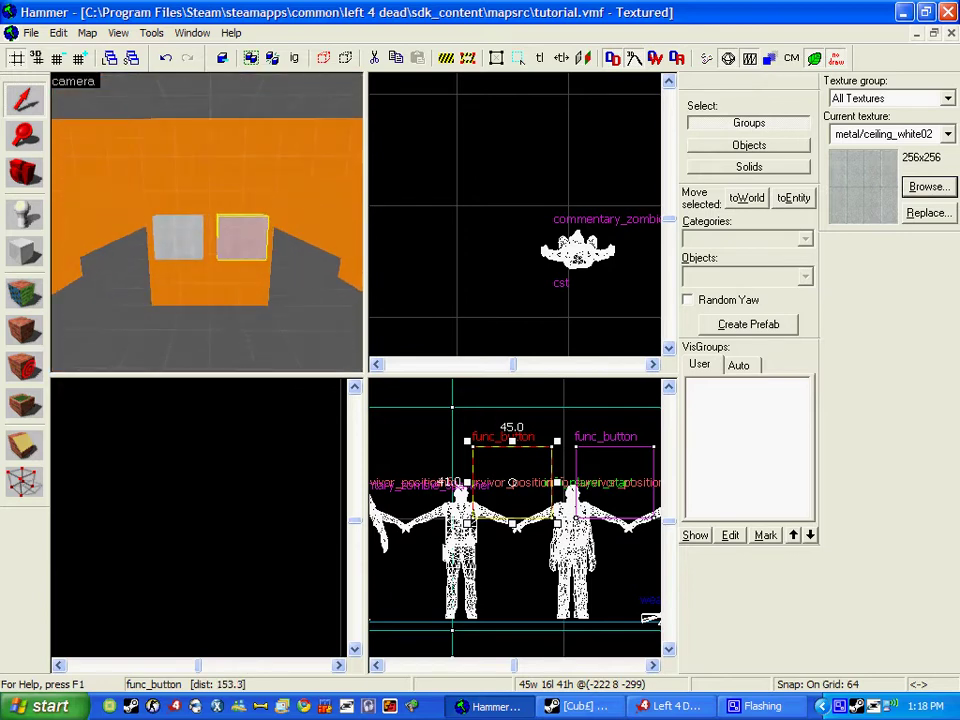
# Compile the tutorial map, switch to Left 4 Dead and load it with the console command "map tutorial".
pyautogui.press('F9')
pyautogui.press('Return')
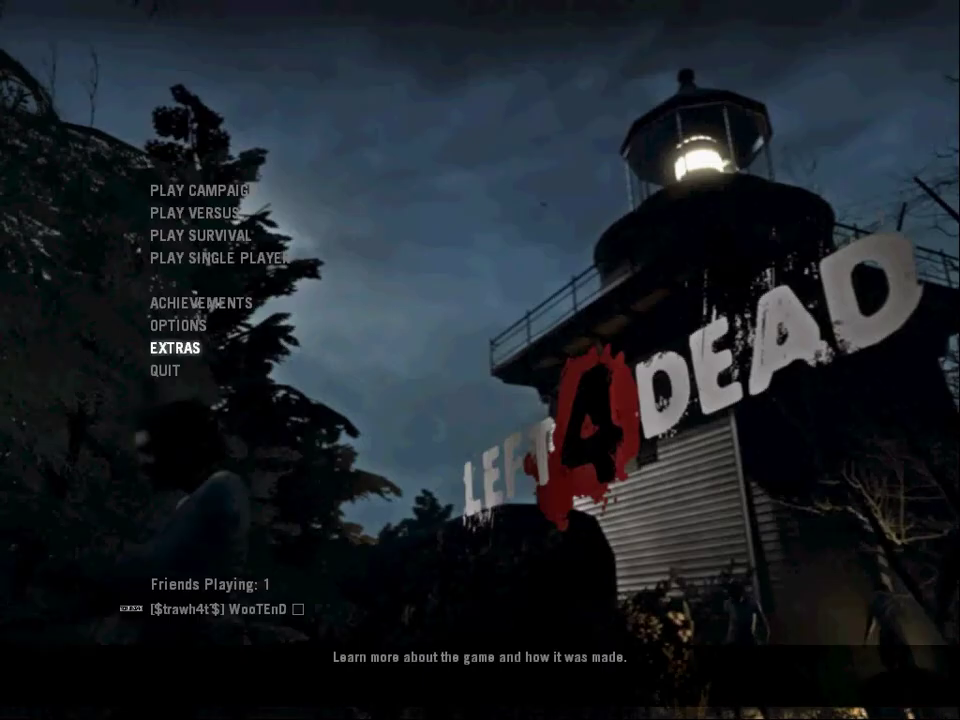
pyautogui.press('`')
pyautogui.write('m')
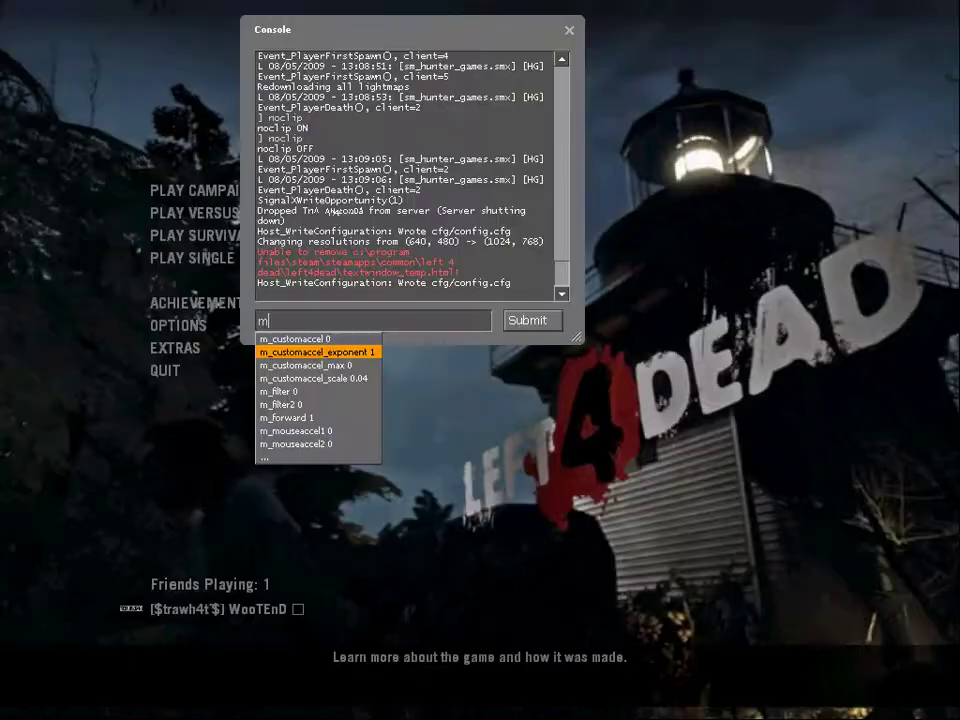
pyautogui.write('ap tutor')
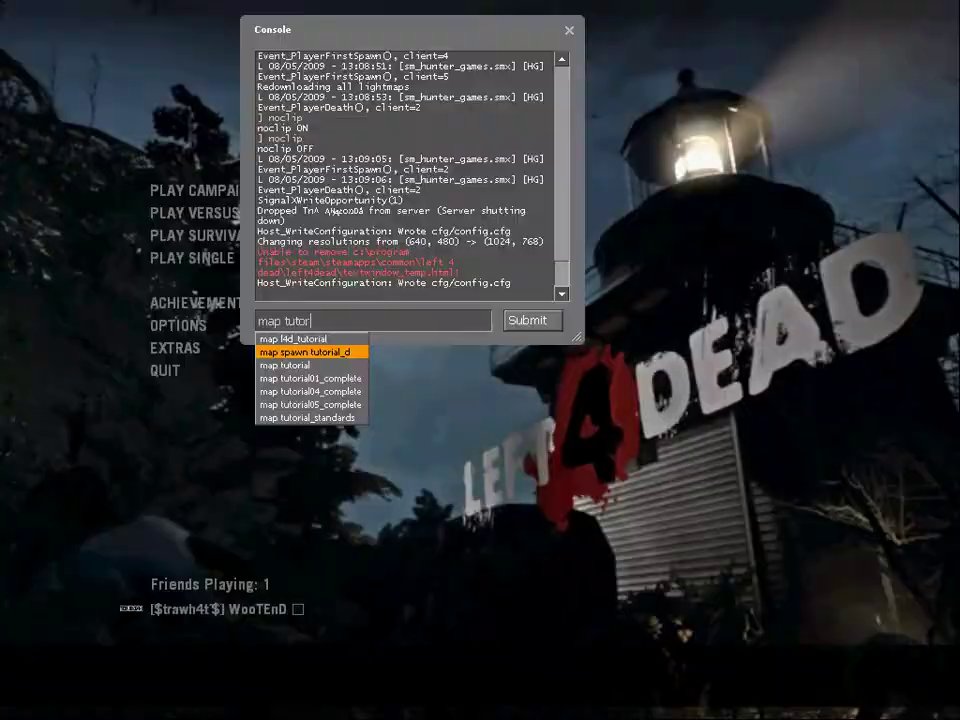
pyautogui.write('ial')
pyautogui.press('Return')
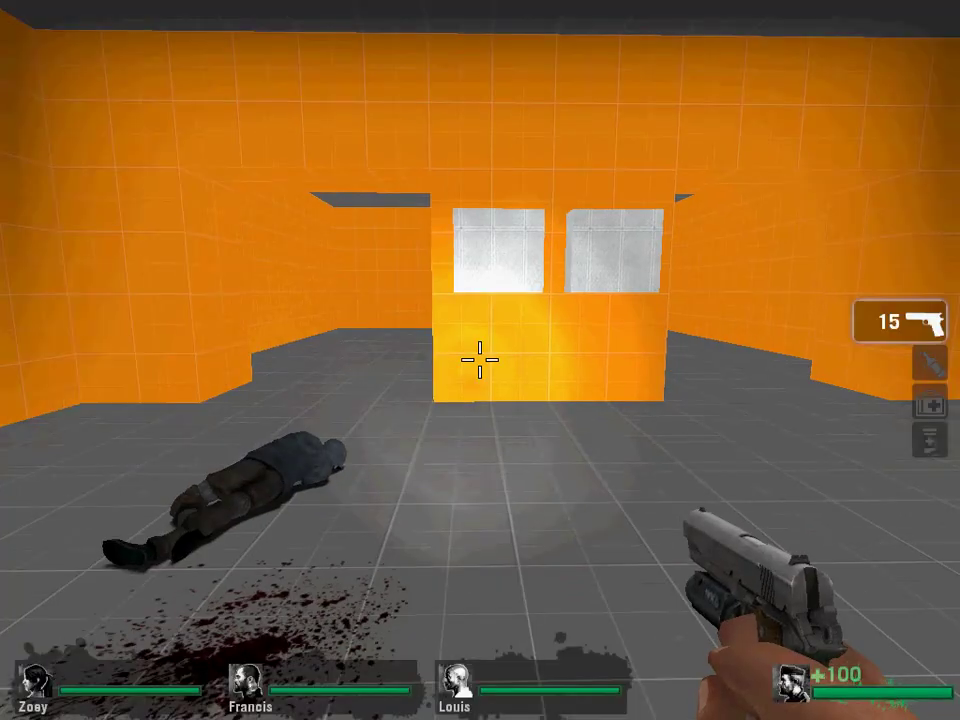
# Test both button blocks in the game, shoot at the spawned Smoker and Tank, and leave the game.
pyautogui.press('e')
pyautogui.press('w')
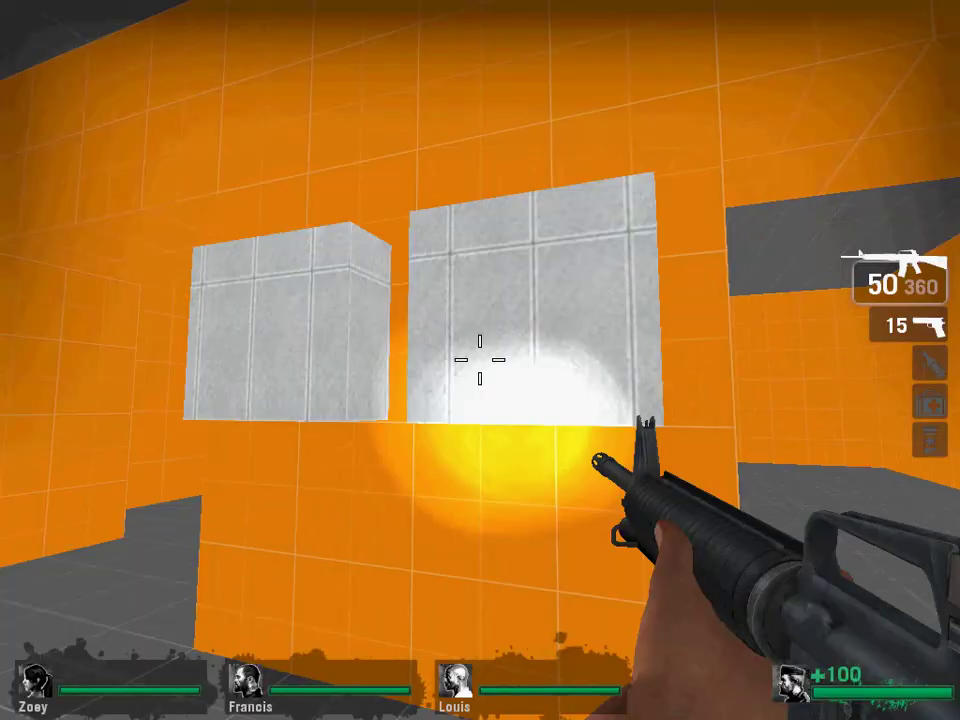
pyautogui.press('w')
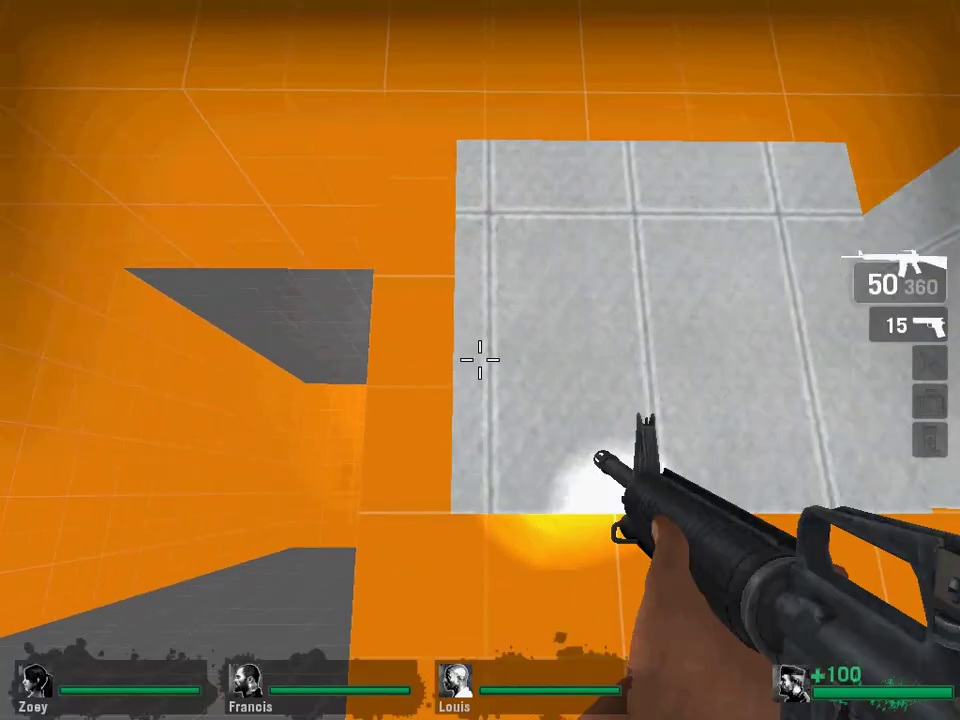
pyautogui.click(480, 360)
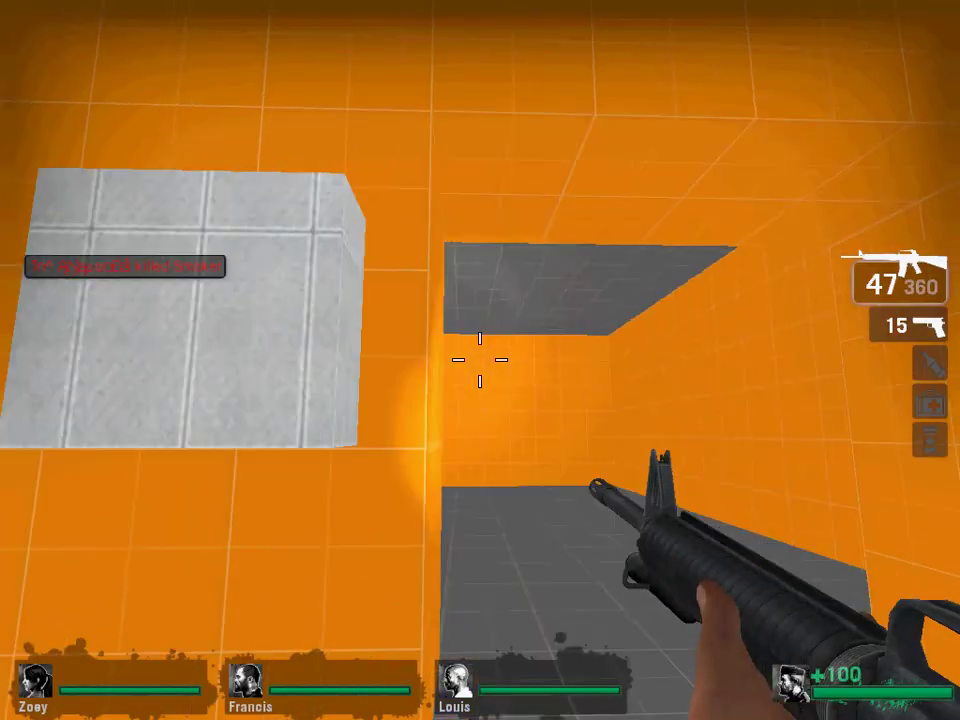
pyautogui.press('w')
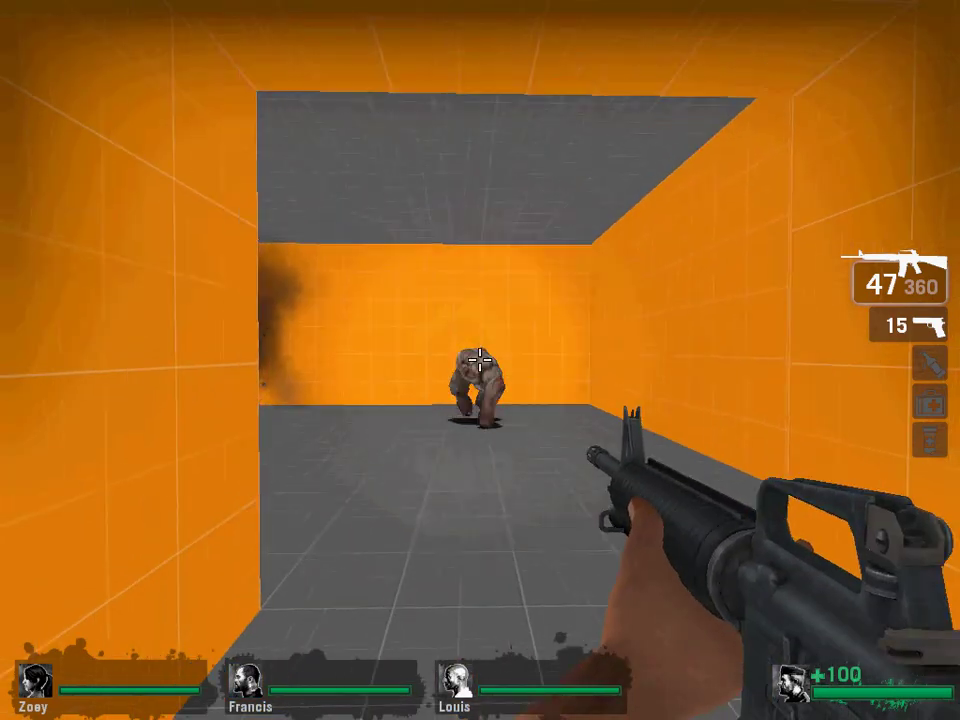
pyautogui.click(480, 360)
pyautogui.click(480, 360)
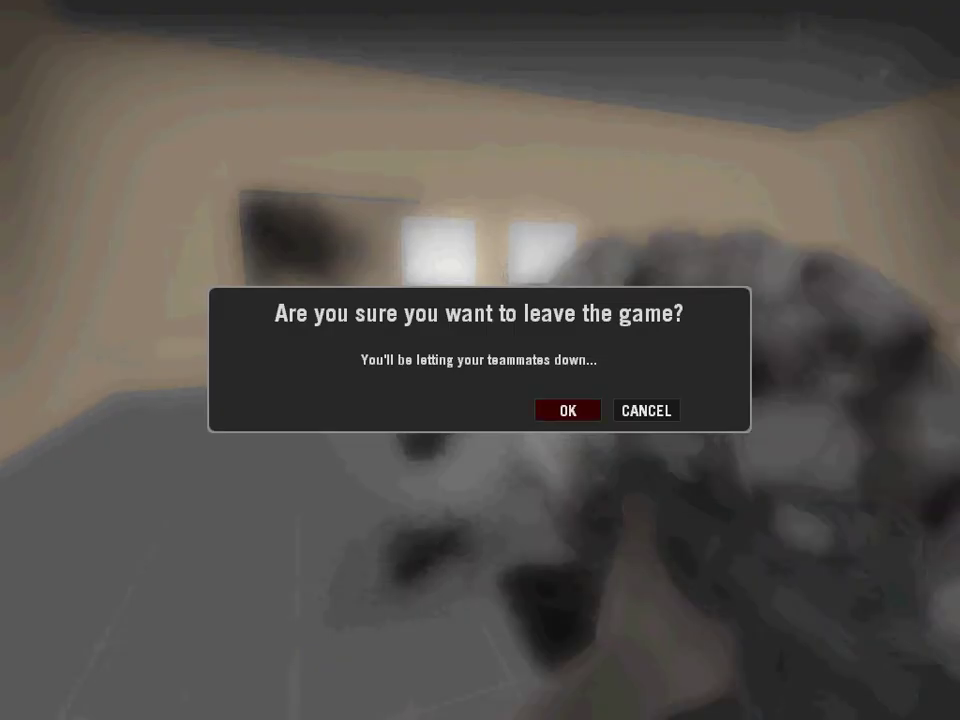
pyautogui.press('Return')
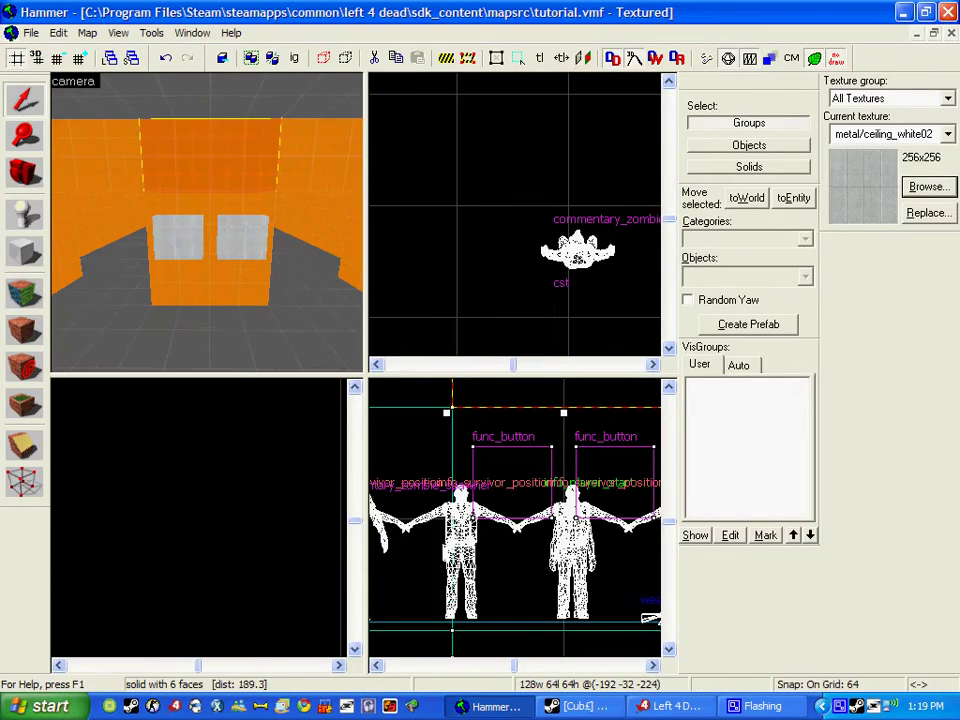
# Delete both white func_button blocks from the front face of the orange block.
pyautogui.click(207, 222)
pyautogui.press('w')
pyautogui.press('Delete')
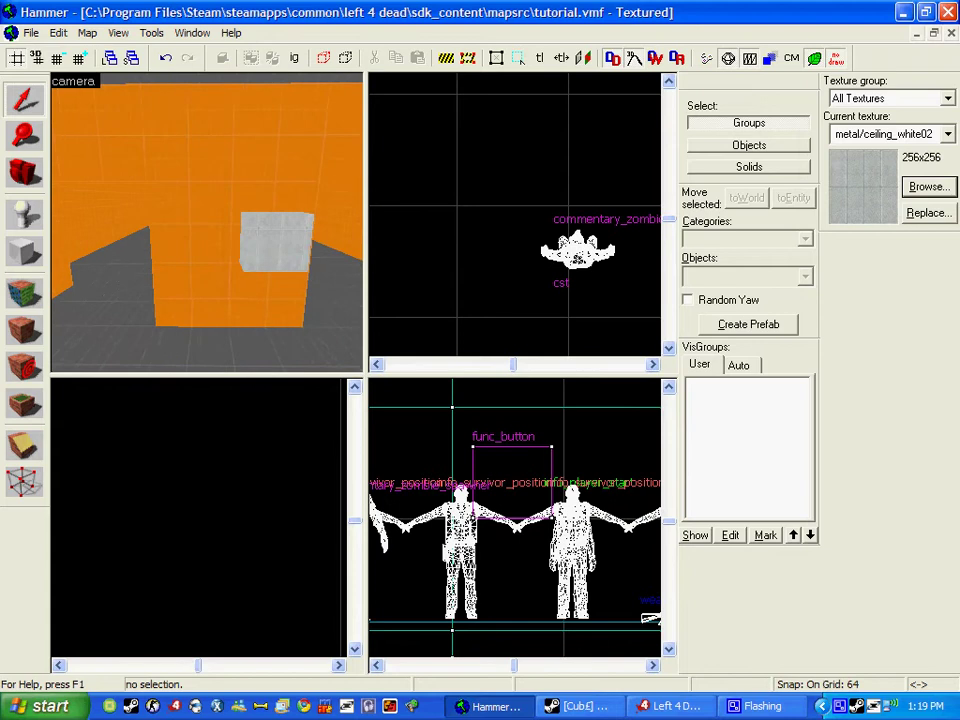
pyautogui.click(276, 242)
pyautogui.press('Delete')
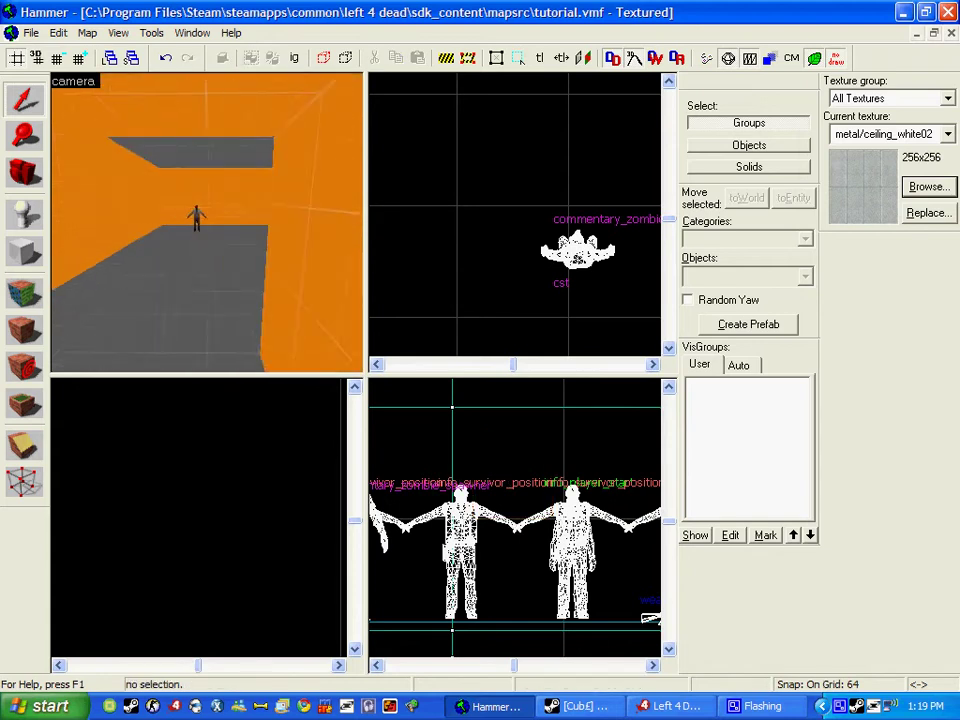
# Rename the info_zombie_spawn entity "z_spawn s" to "z_spawn b" and apply the change.
pyautogui.press('a')
pyautogui.click(209, 220)
pyautogui.press('w')
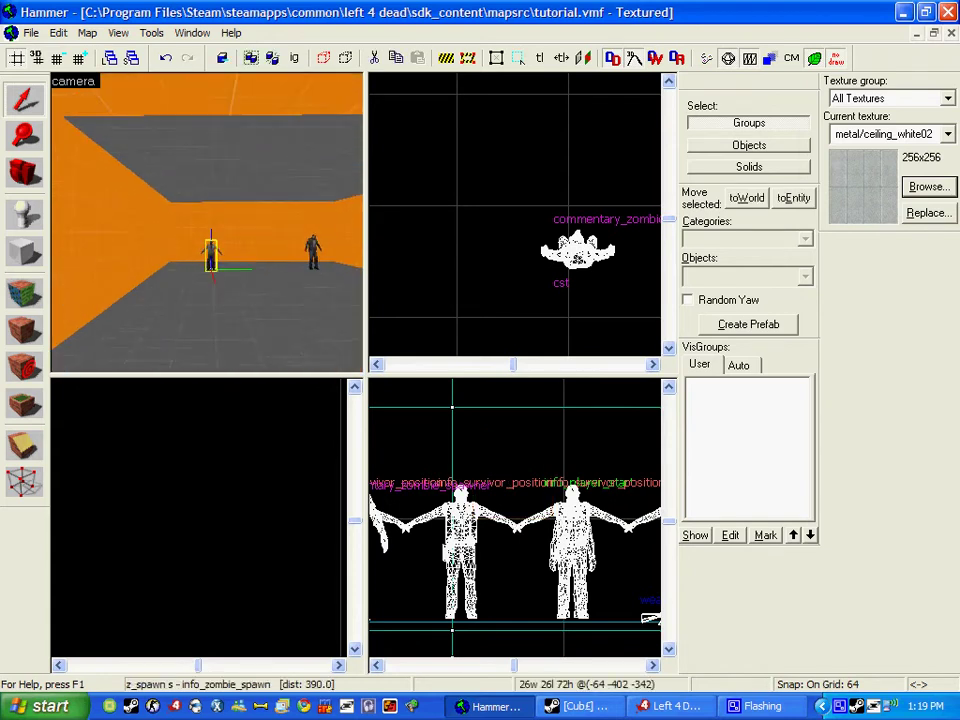
pyautogui.hotkey('alt', 'Return')
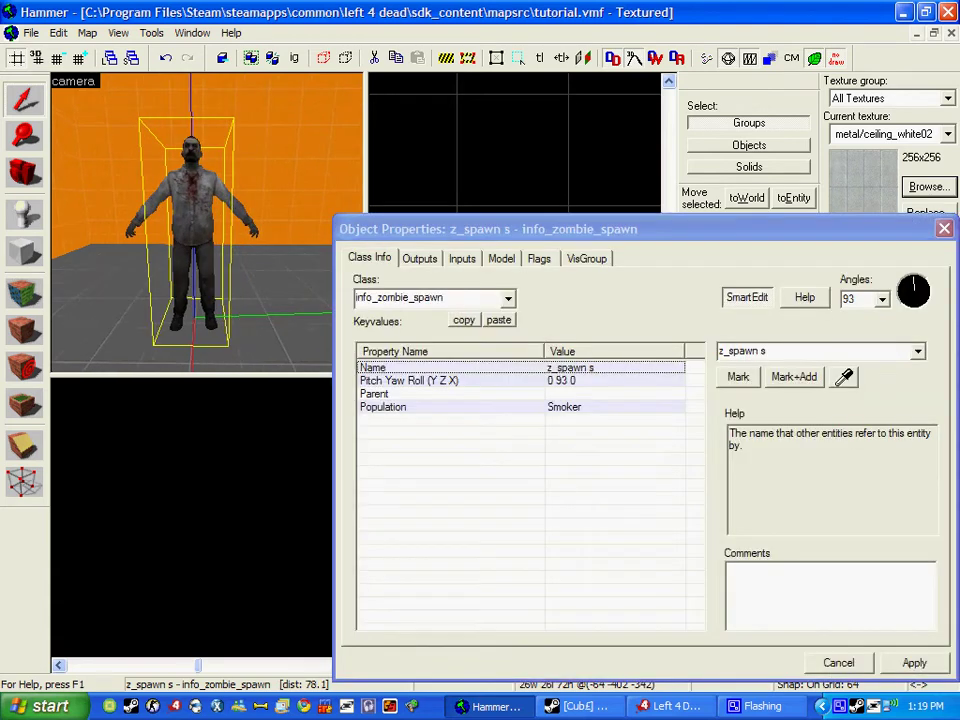
pyautogui.click(790, 351)
pyautogui.click(790, 351)
pyautogui.press('BackSpace')
pyautogui.write('b')
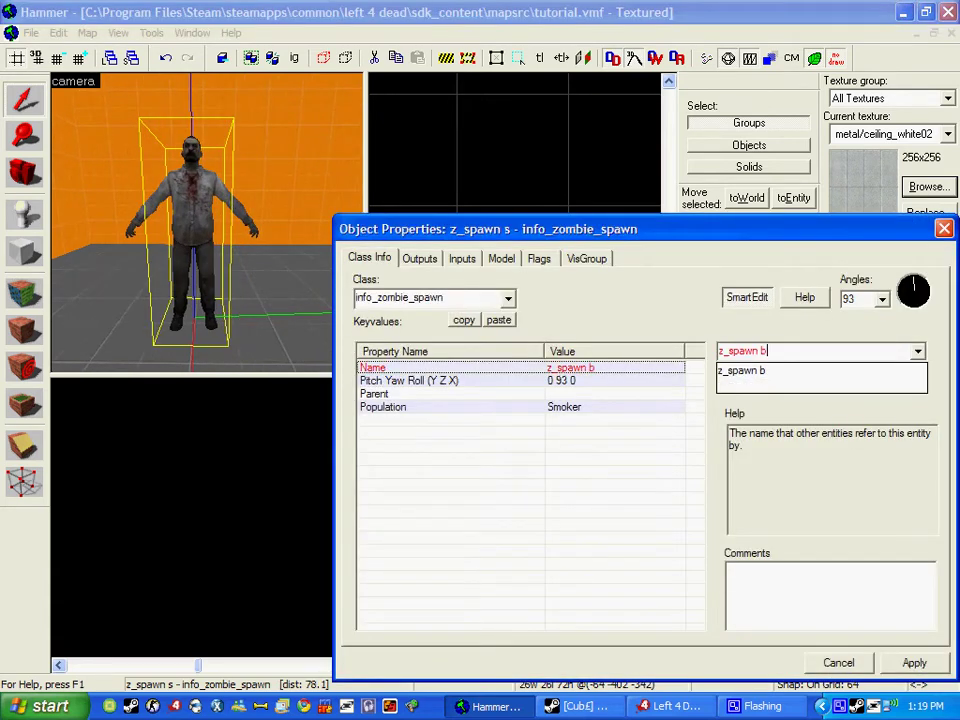
pyautogui.press('Return')
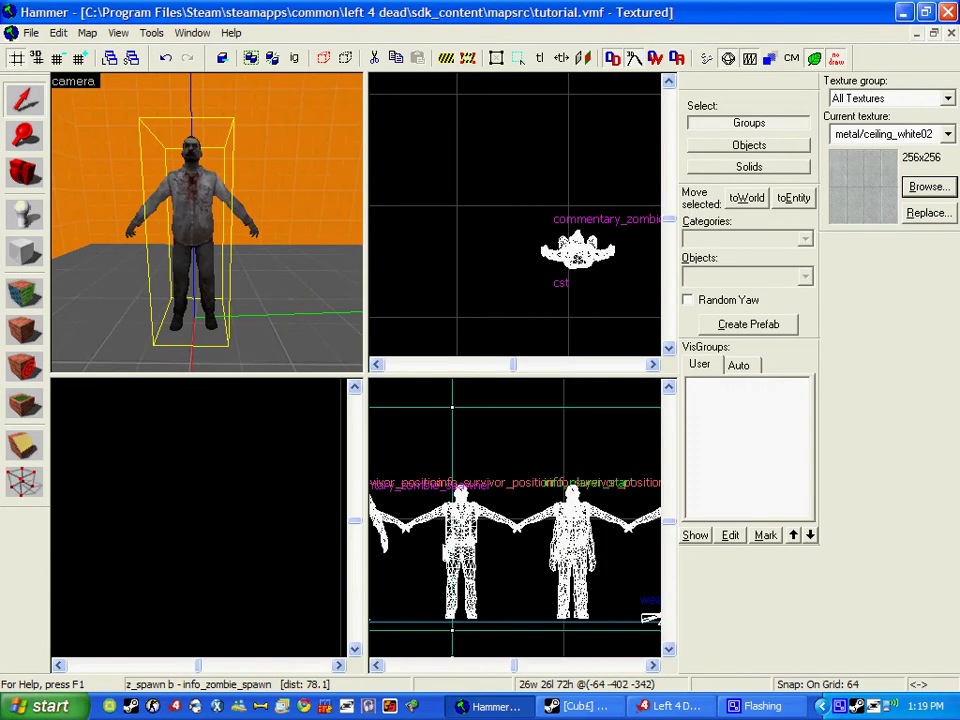
# Change the Population of the "z_spawn b" entity from Smoker to another infected type and apply the properties.
pyautogui.hotkey('alt', 'Return')
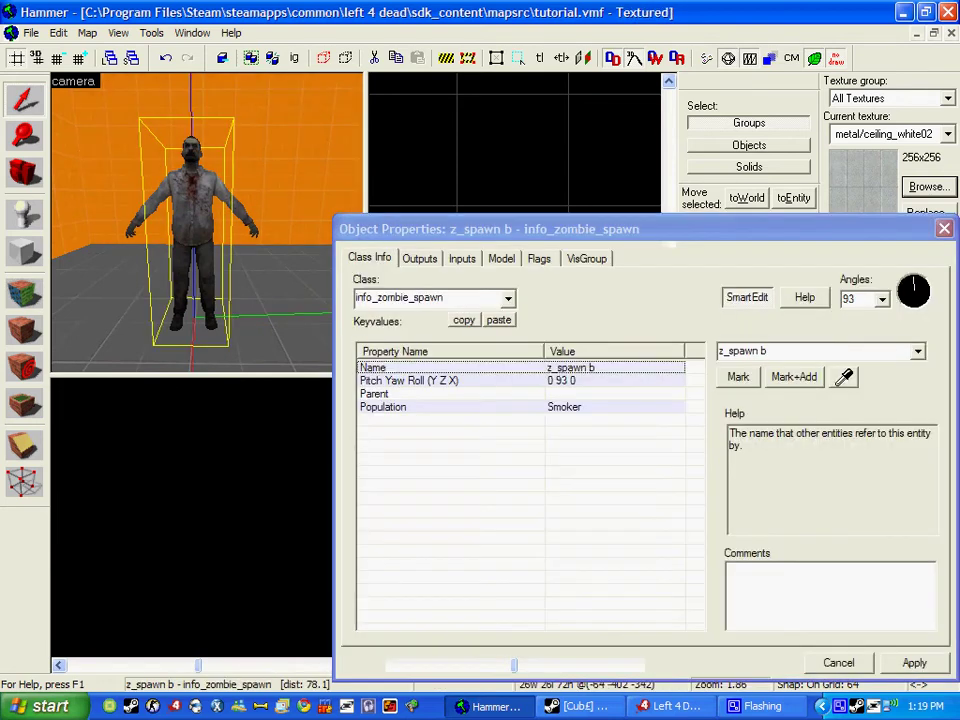
pyautogui.click(452, 394)
pyautogui.click(452, 407)
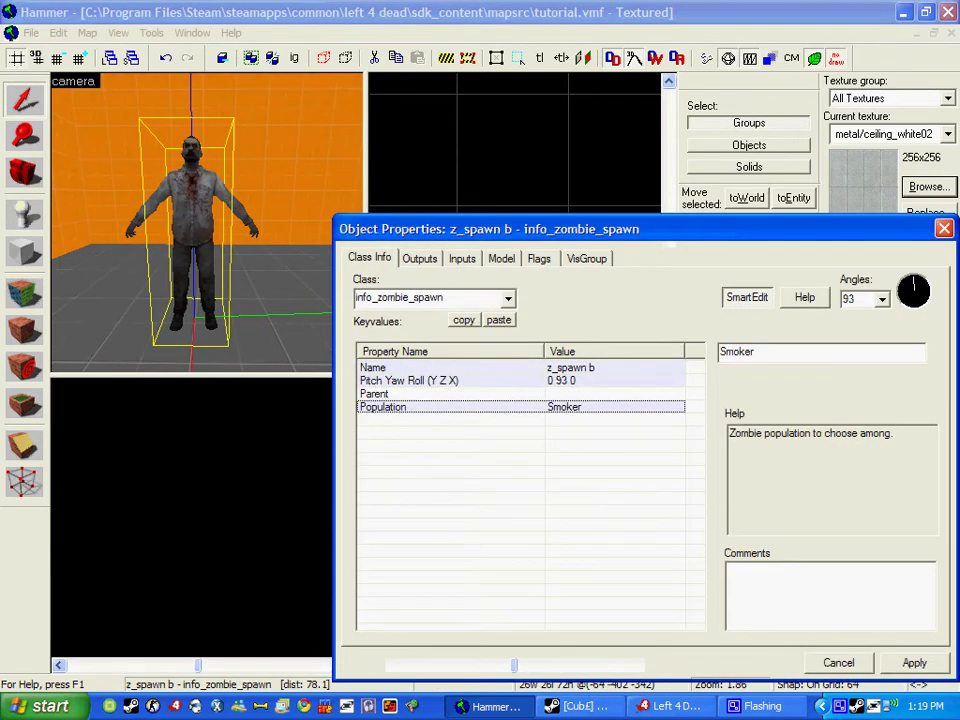
pyautogui.press('Tab')
pyautogui.write('B')
pyautogui.click(914, 663)
pyautogui.click(944, 229)
# Change the name of the "cst" commentary_zombie_spawner to "csw".
pyautogui.press('d')
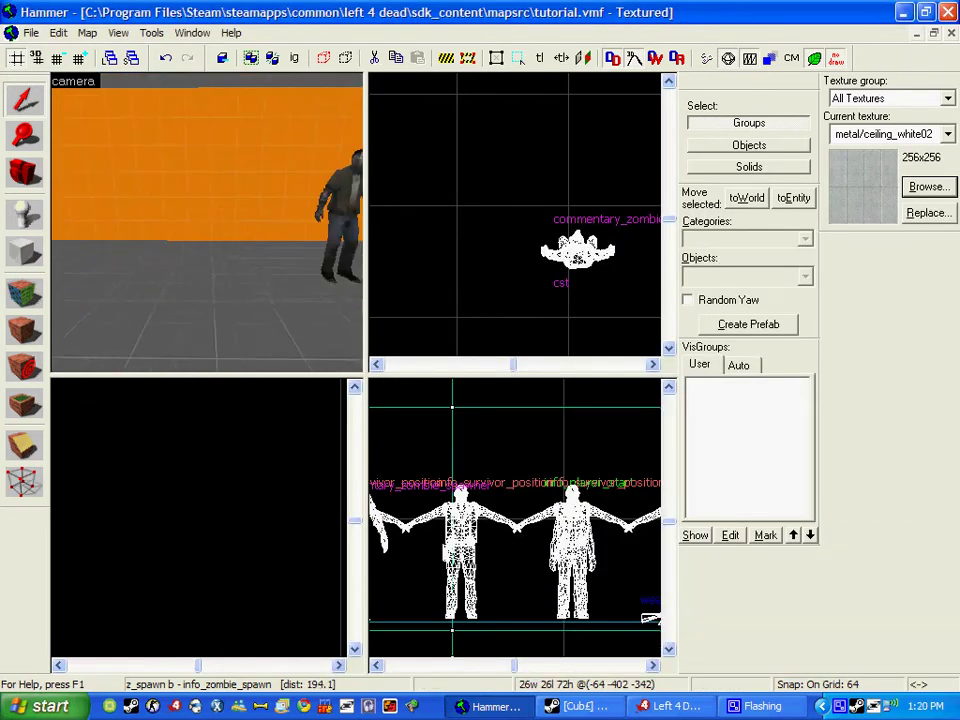
pyautogui.doubleClick(291, 200)
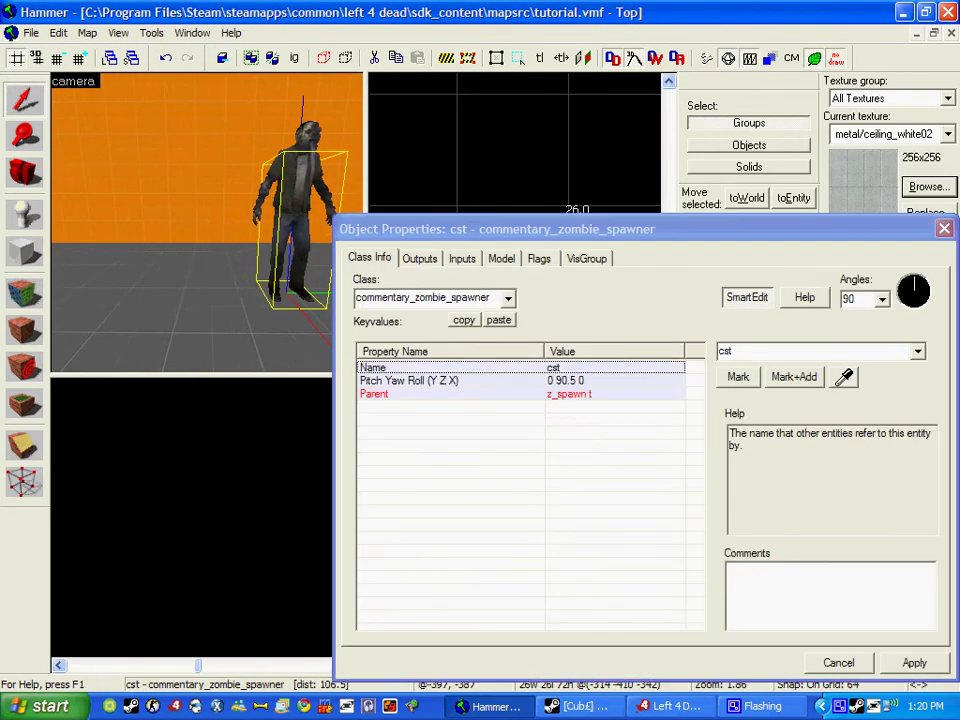
pyautogui.press('BackSpace')
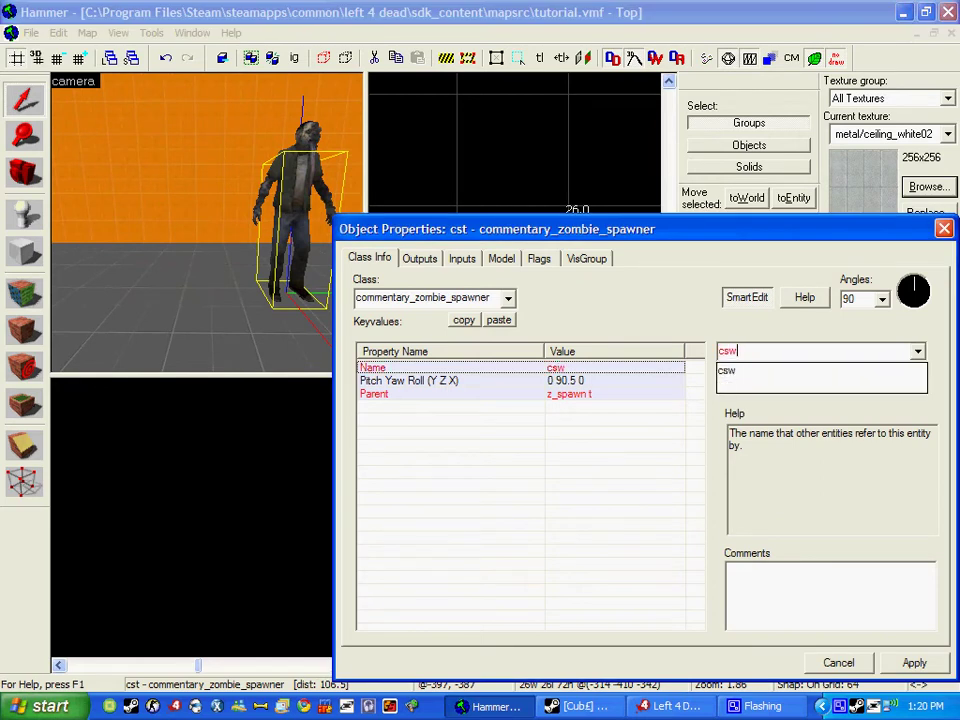
pyautogui.press('Return')
# Set the parent of the renamed commentary_zombie_spawner to "z_spawn w", apply the properties and close them.
pyautogui.click(520, 394)
pyautogui.click(767, 351)
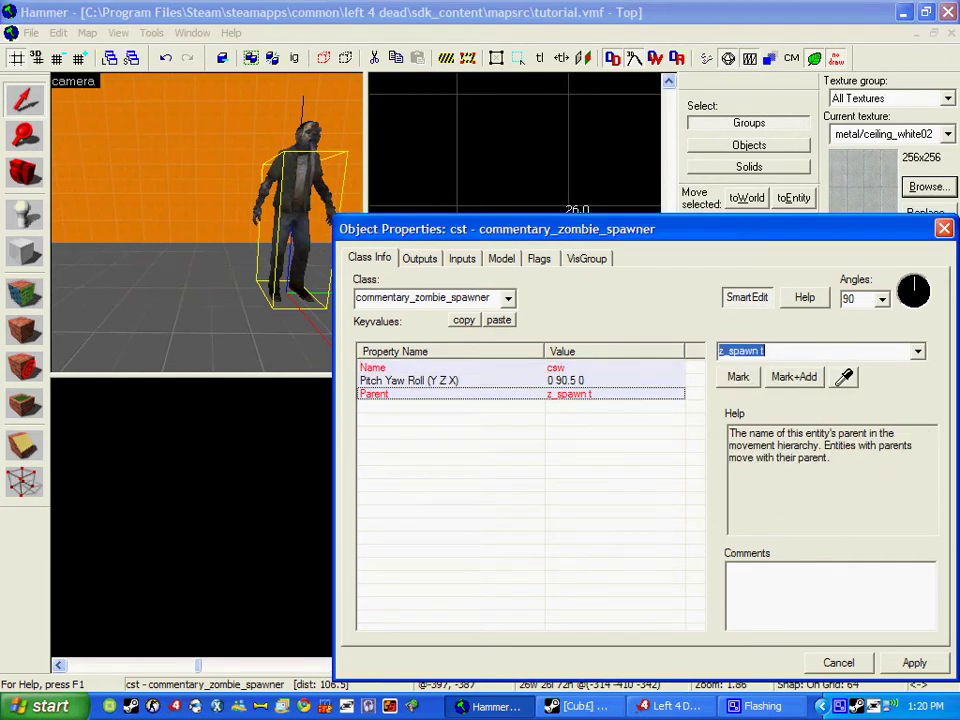
pyautogui.click(767, 351)
pyautogui.press('BackSpace')
pyautogui.write('w')
pyautogui.click(914, 663)
pyautogui.click(914, 663)
pyautogui.click(838, 663)
# Select the wall solids framing the doorway in front of "z_spawn b" and fill the opening with a 128 x 64 x 128 unit block.
pyautogui.press('s')
pyautogui.press('s')
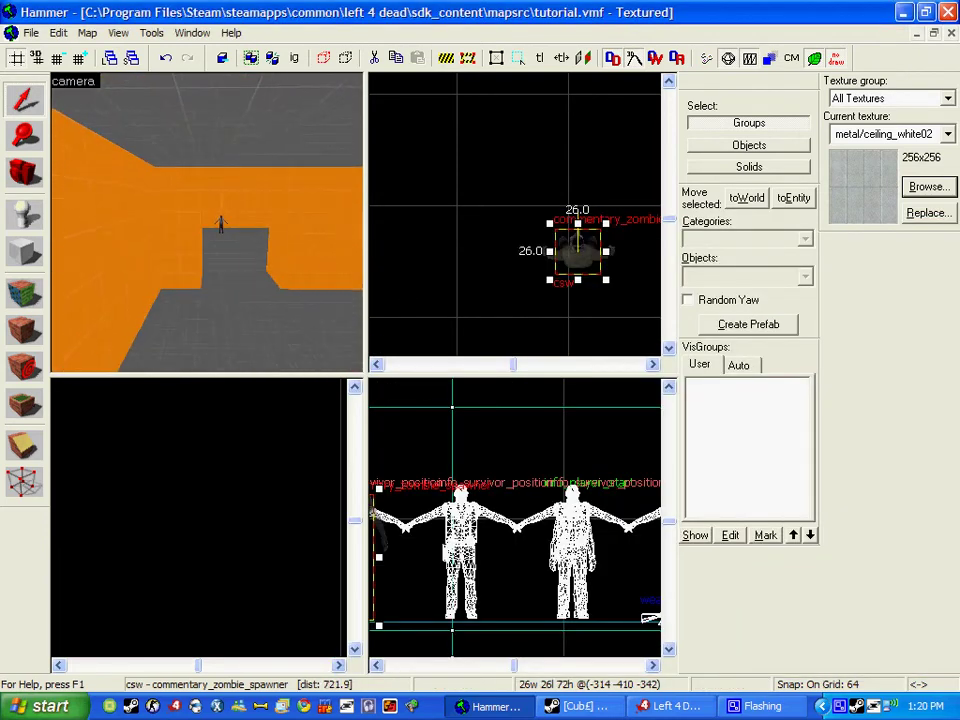
pyautogui.click(186, 173)
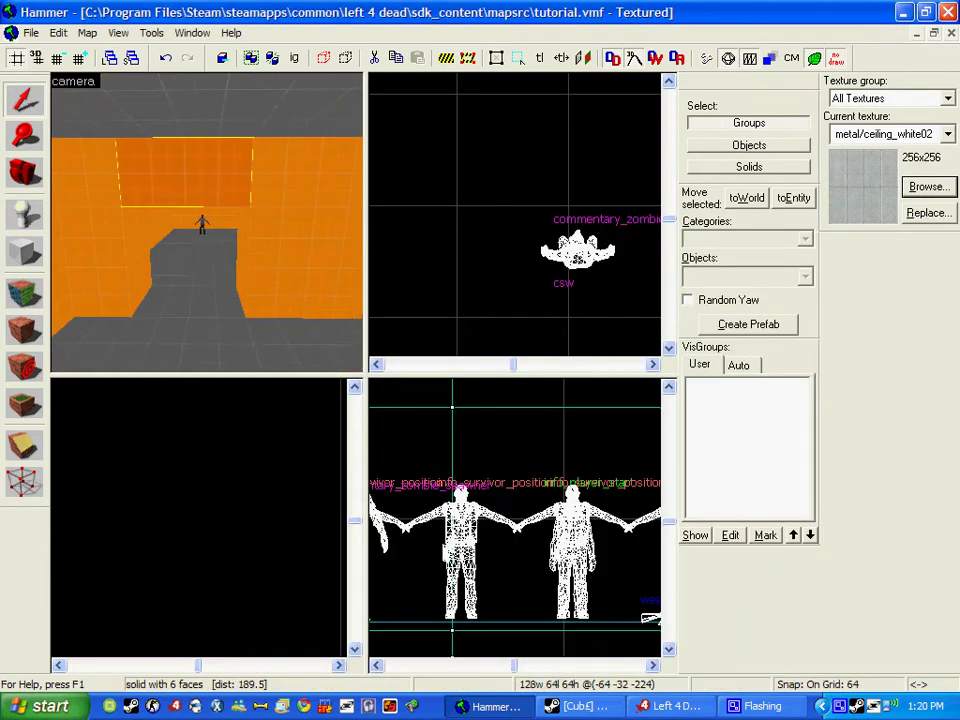
pyautogui.keyDown('ctrl'); pyautogui.click(288, 254); pyautogui.keyUp('ctrl')
pyautogui.keyDown('ctrl'); pyautogui.click(104, 256); pyautogui.keyUp('ctrl')
pyautogui.scroll(-13, 547, 274)
pyautogui.scroll(5, 612, 137)
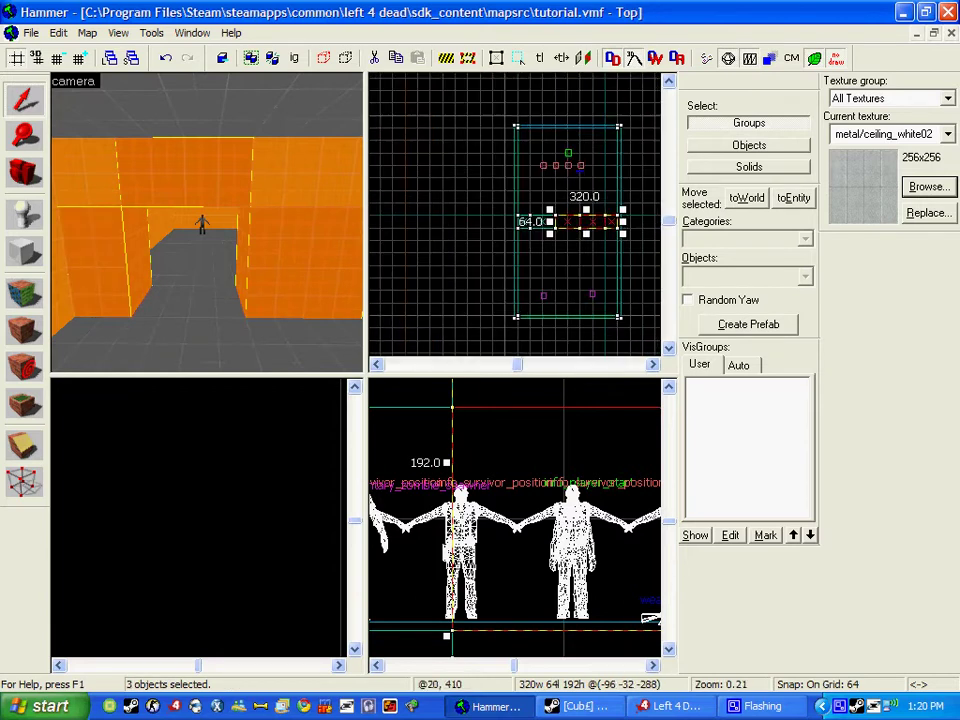
pyautogui.moveTo(450, 327); pyautogui.dragTo(523, 257, button='middle')
pyautogui.press('Right')
pyautogui.scroll(-5, 540, 471)
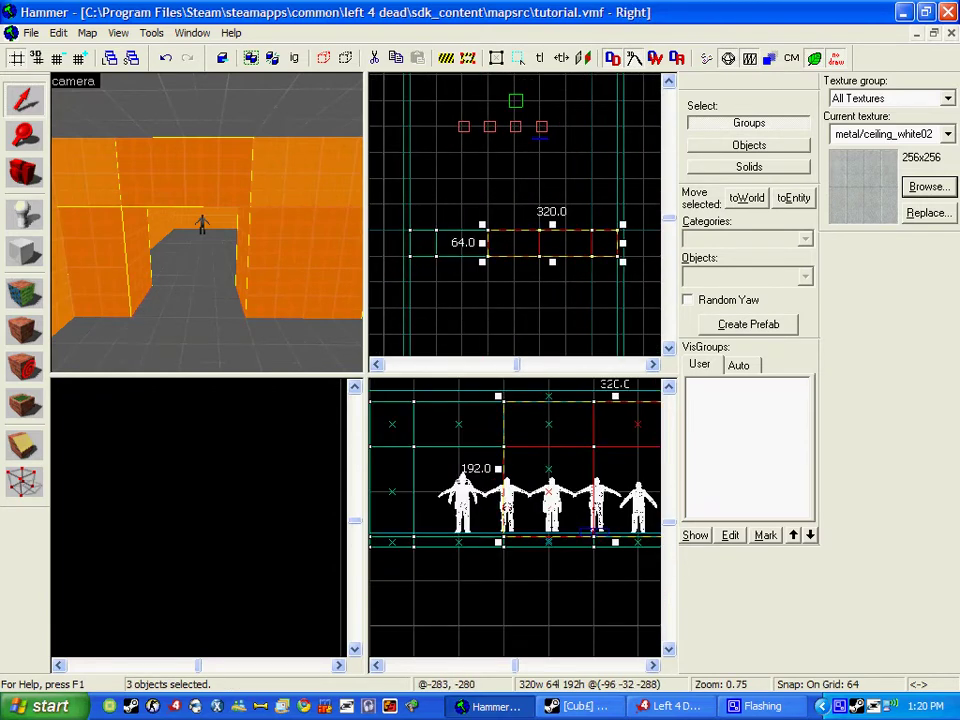
pyautogui.press('Right')
pyautogui.hotkey('shift', 'b')
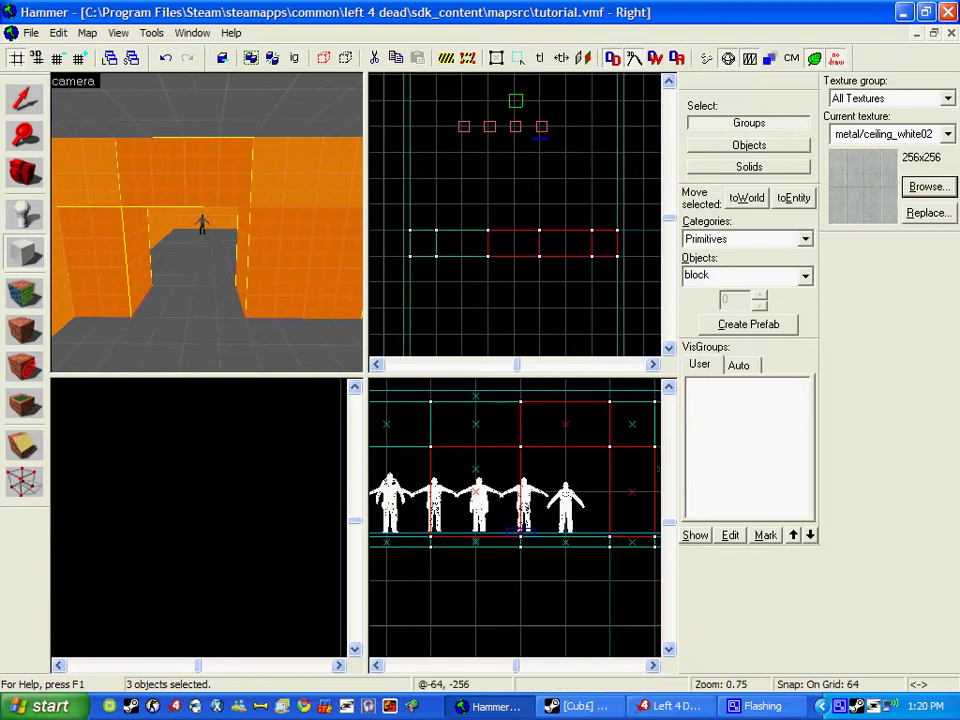
pyautogui.press('Return')
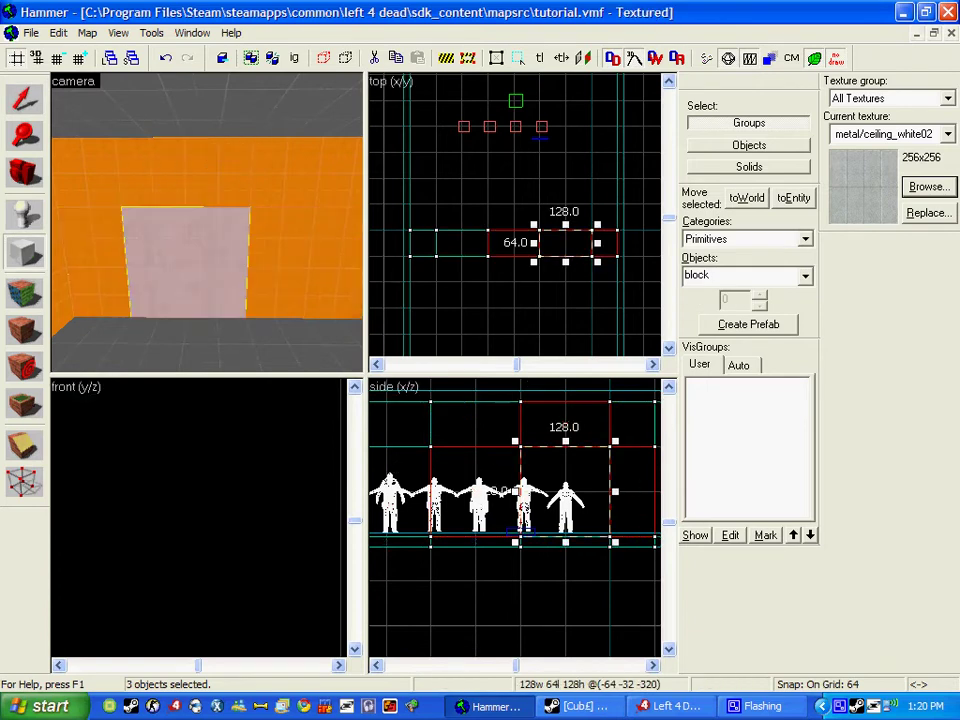
# Find the tools/toolstrigger texture and apply it to the block in the doorway.
pyautogui.click(929, 187)
pyautogui.write('t')
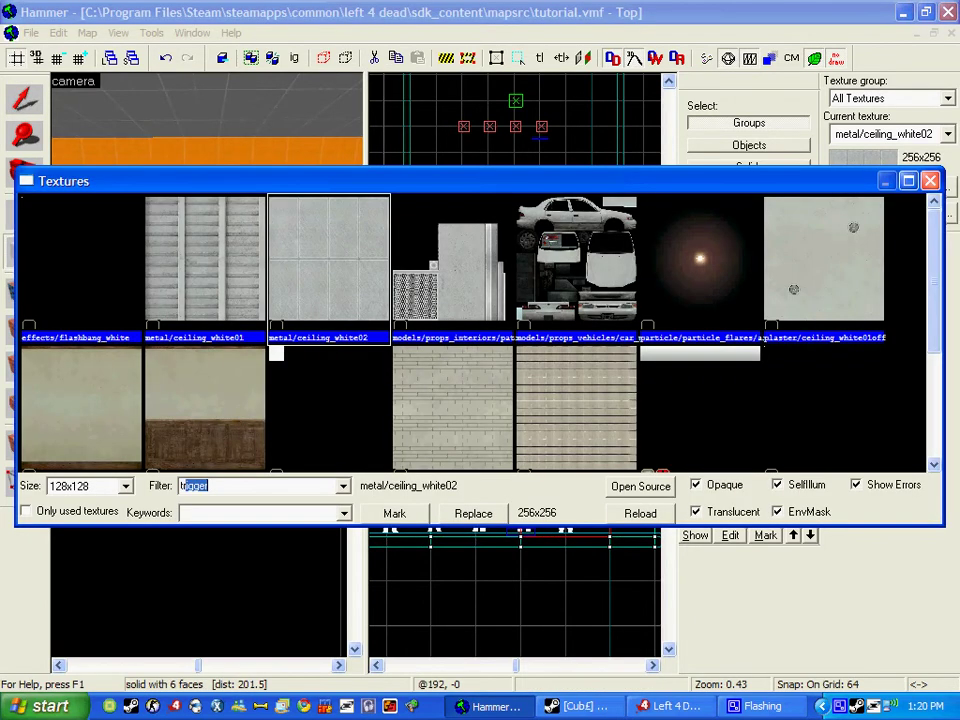
pyautogui.write('rigg')
pyautogui.doubleClick(176, 232)
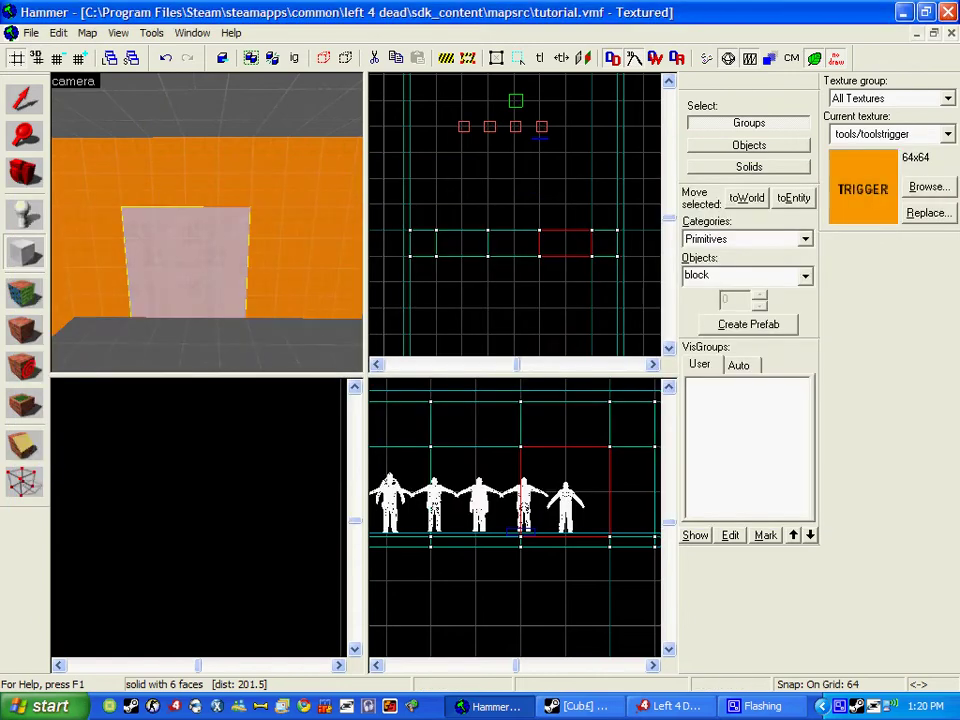
pyautogui.press('Return')
# Copy the trigger-textured block into the other doorway, in front of the "csw" spawner.
pyautogui.hotkey('shift', 's')
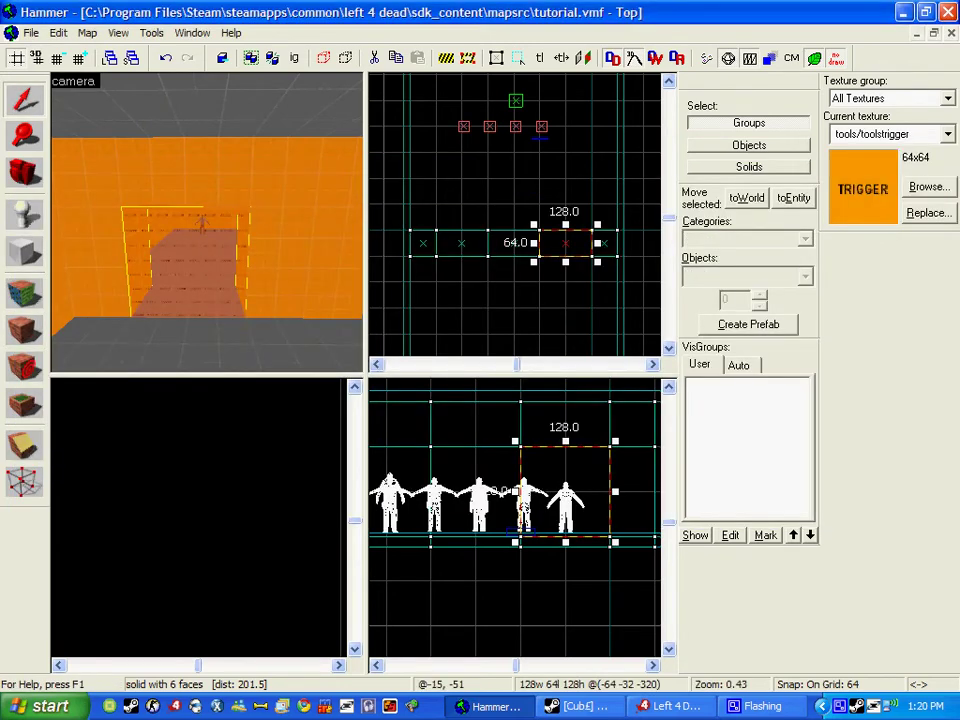
pyautogui.moveTo(530, 243)
pyautogui.mouseDown()
pyautogui.moveTo(430, 243)
pyautogui.moveTo(461, 243)
pyautogui.mouseUp()
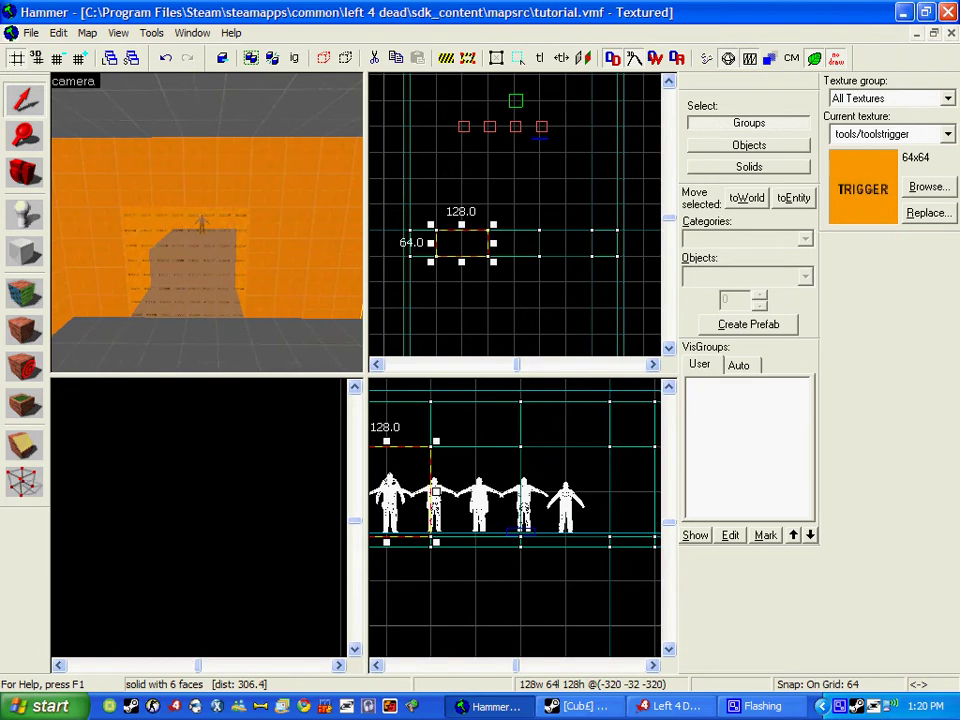
pyautogui.press('d')
pyautogui.press('a')
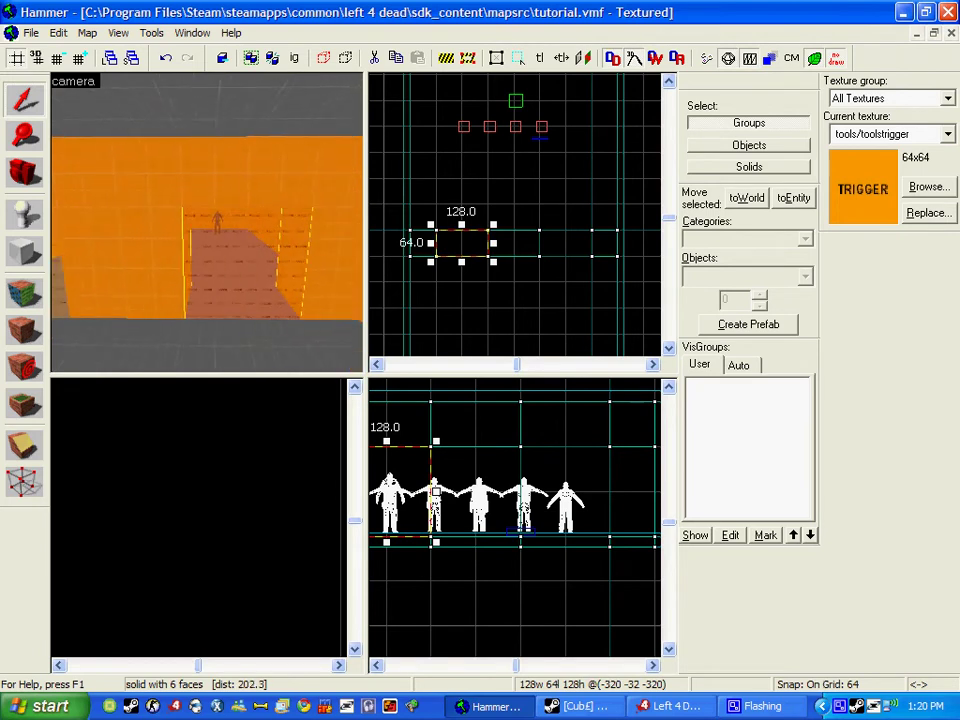
# Tie the trigger-textured block in front of "z_spawn b" to an entity, set its class to trigger_once and close the properties.
pyautogui.press('s')
pyautogui.press('w')
pyautogui.press('a')
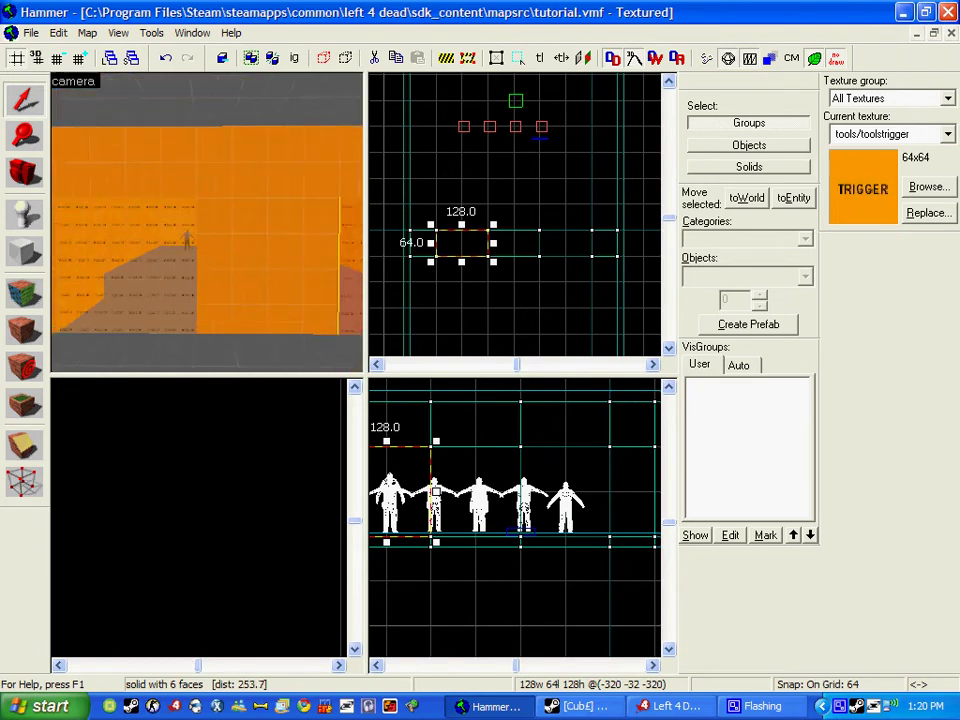
pyautogui.doubleClick(140, 262)
pyautogui.hotkey('ctrl', 't')
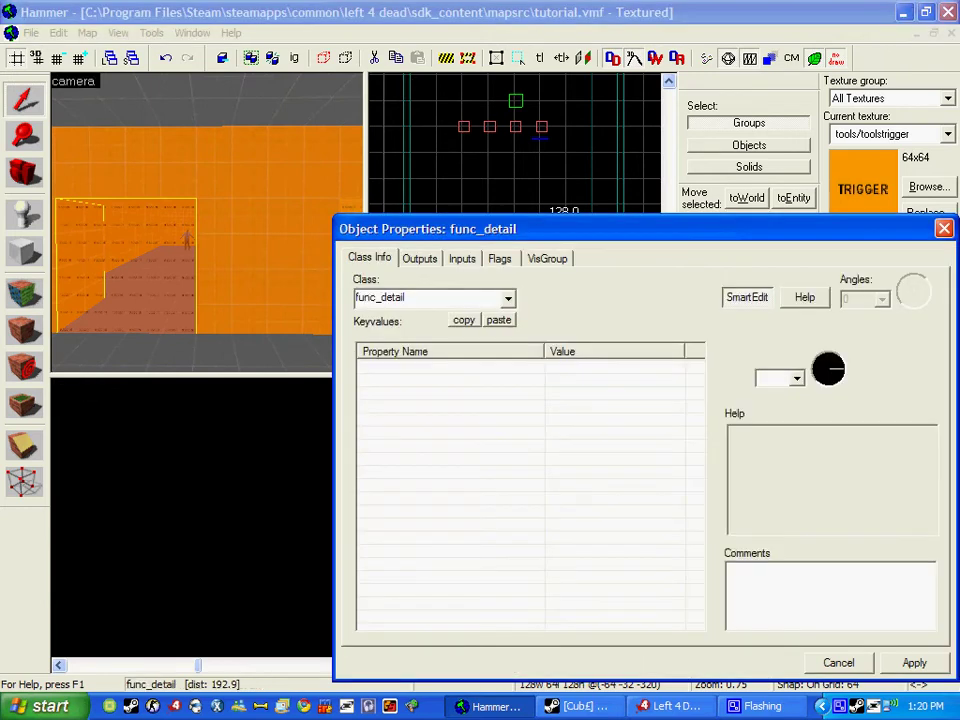
pyautogui.doubleClick(381, 298)
pyautogui.write('trigger_once')
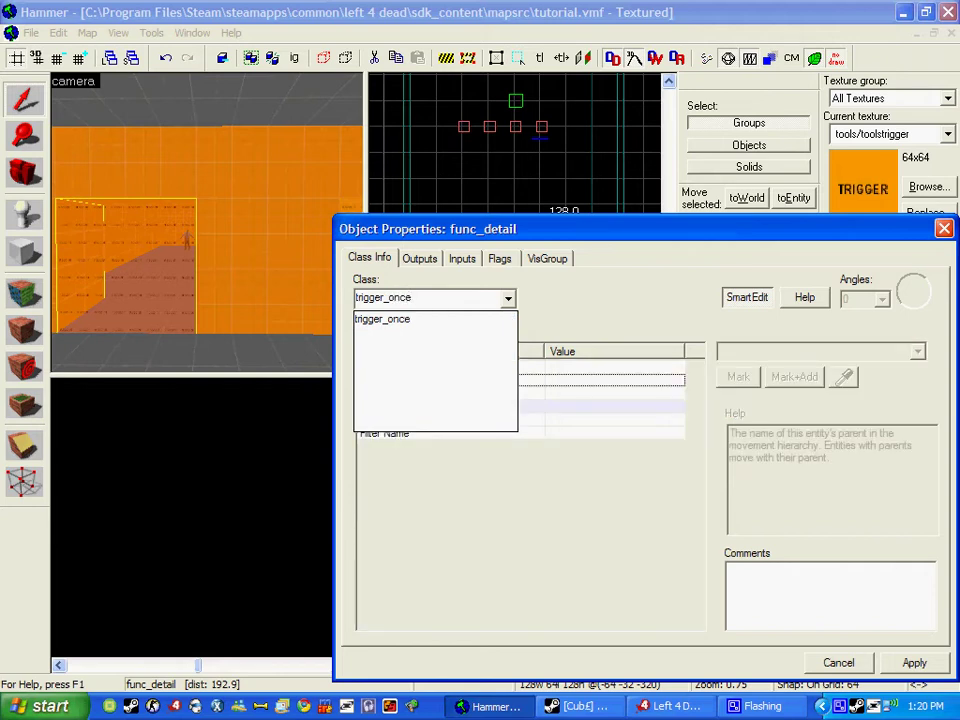
pyautogui.press('Return')
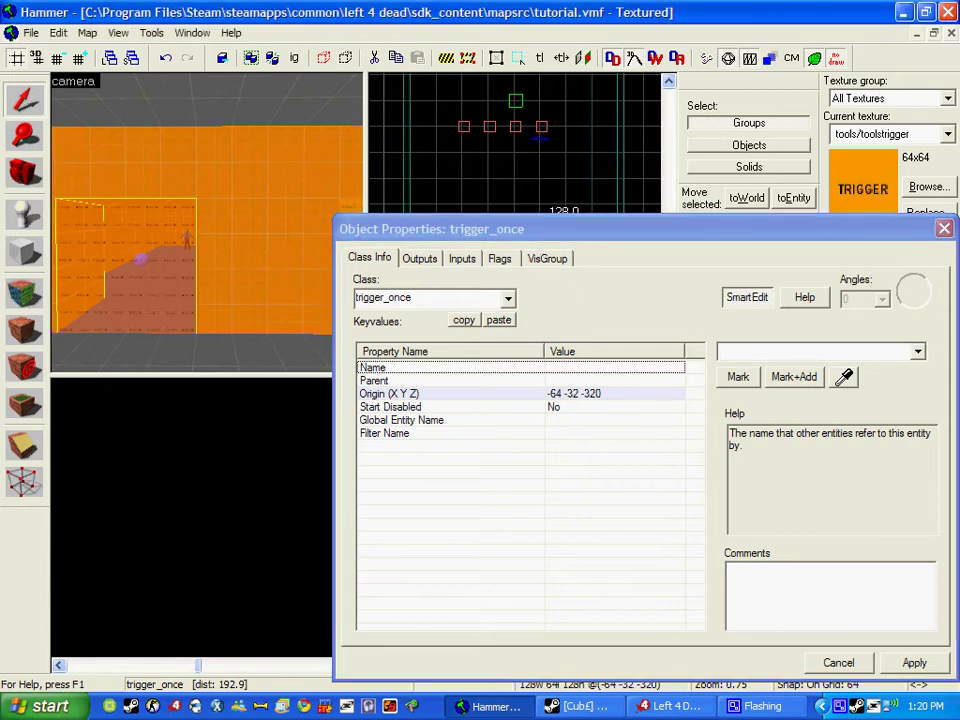
pyautogui.hotkey('alt', 'Return')
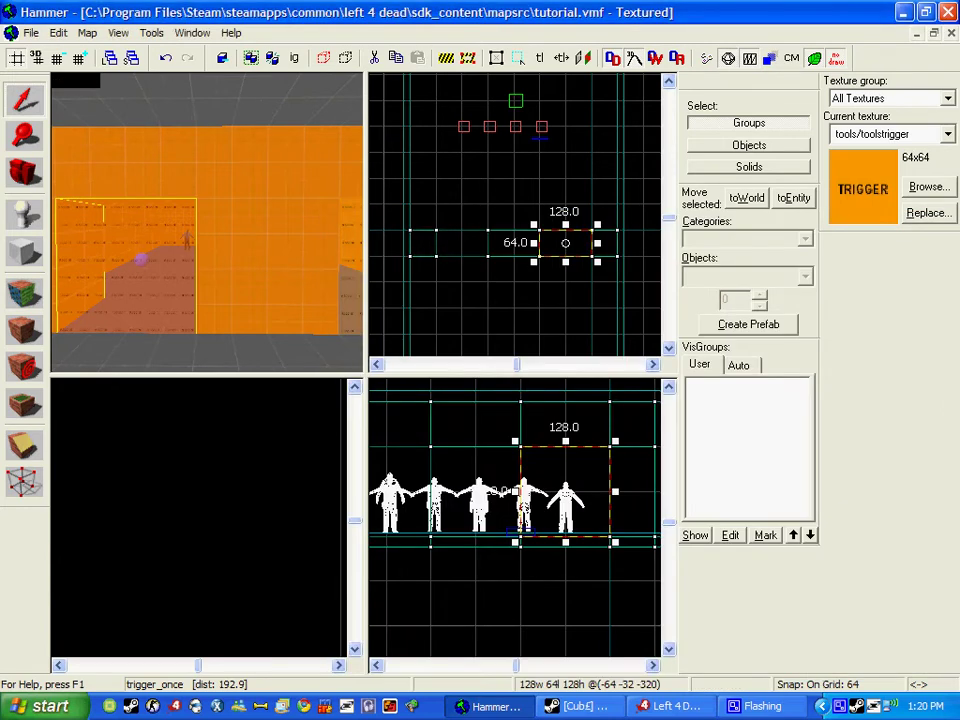
# Turn the trigger-textured block in the doorway in front of "csw" into a trigger_once entity.
pyautogui.press('d')
pyautogui.doubleClick(262, 275)
pyautogui.hotkey('ctrl', 't')
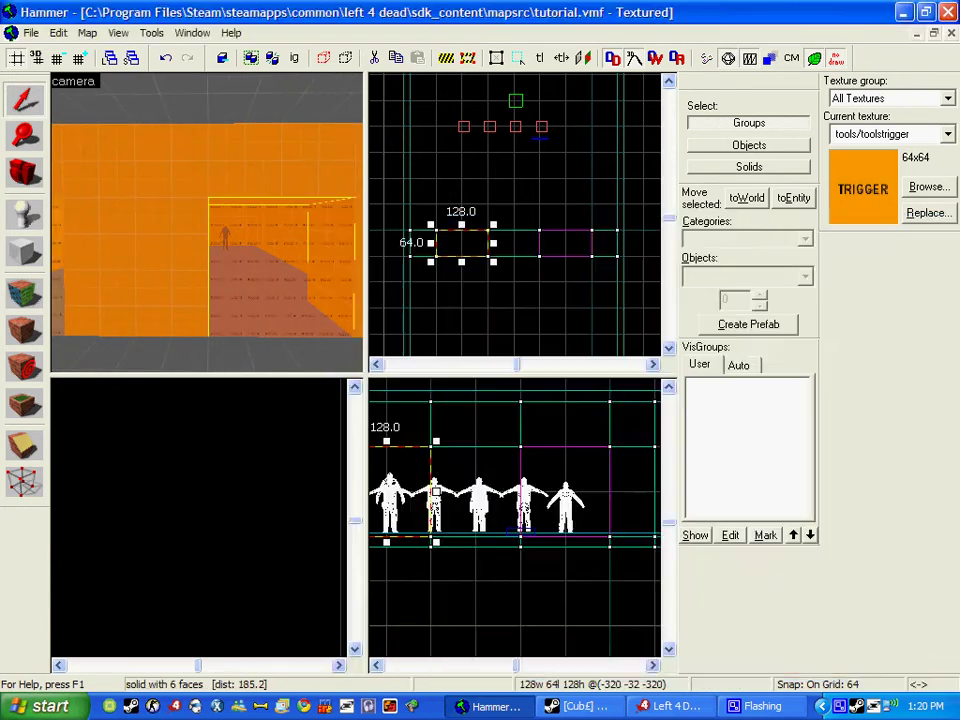
pyautogui.write('trig')
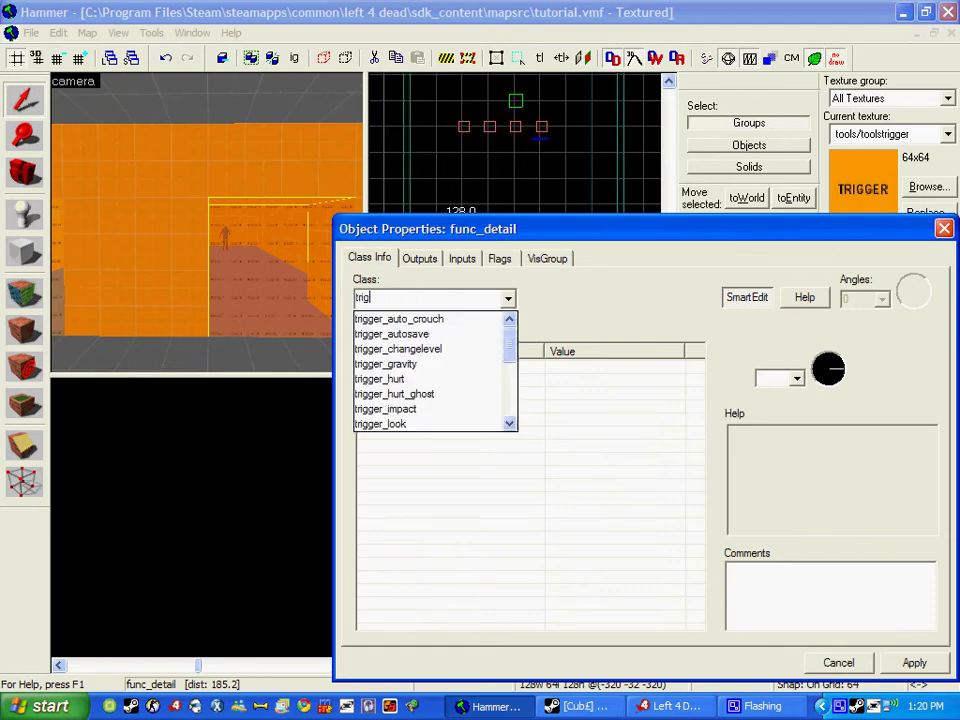
pyautogui.write('ger_once')
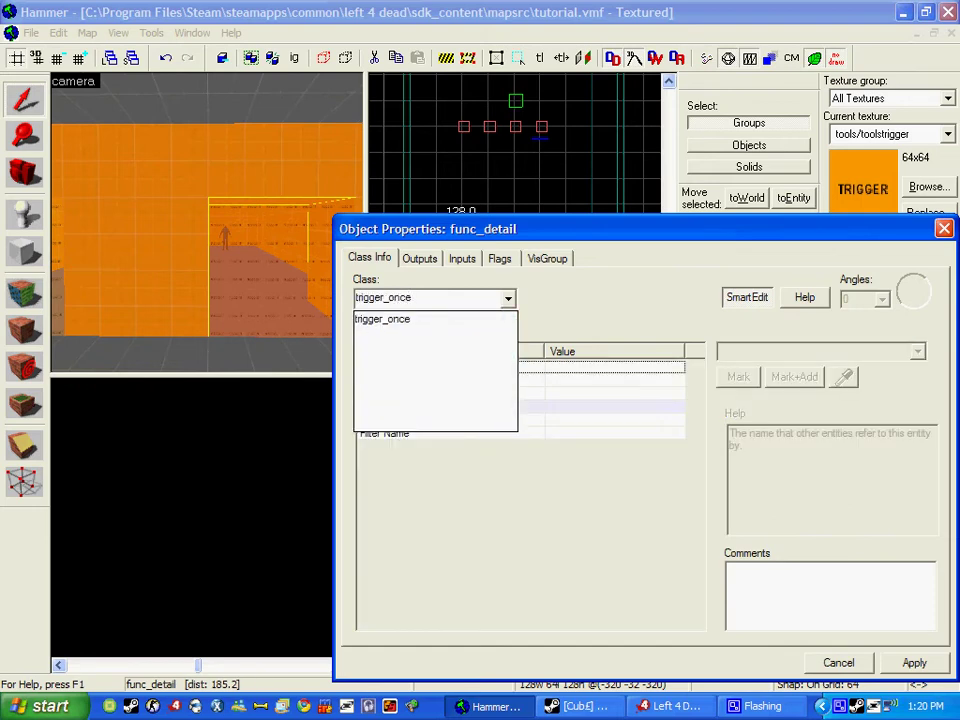
pyautogui.press('Return')
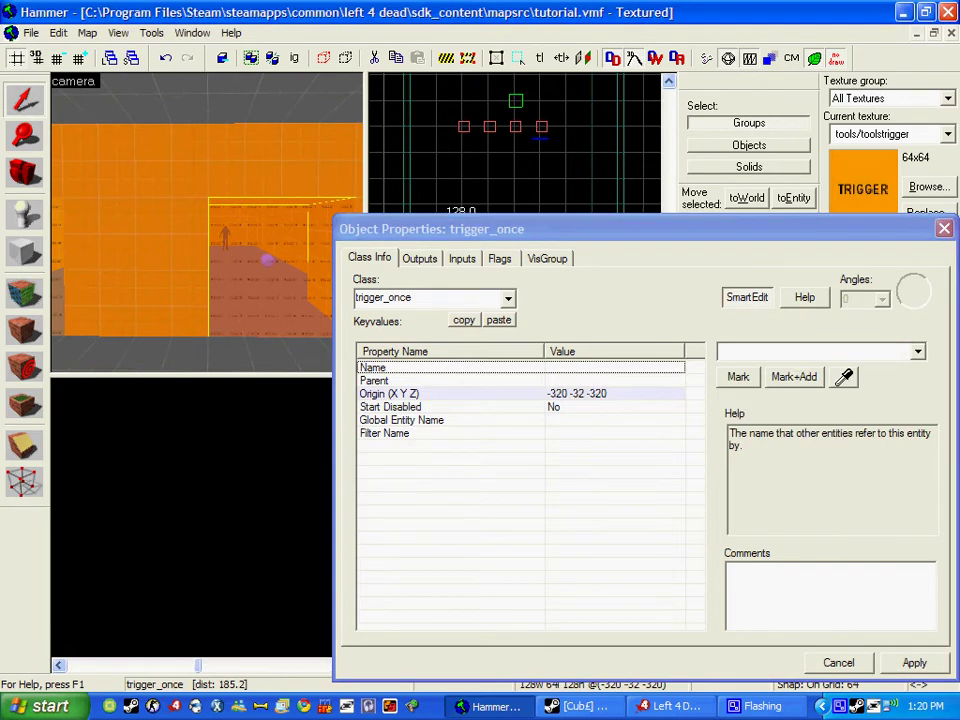
pyautogui.click(420, 259)
pyautogui.click(944, 229)
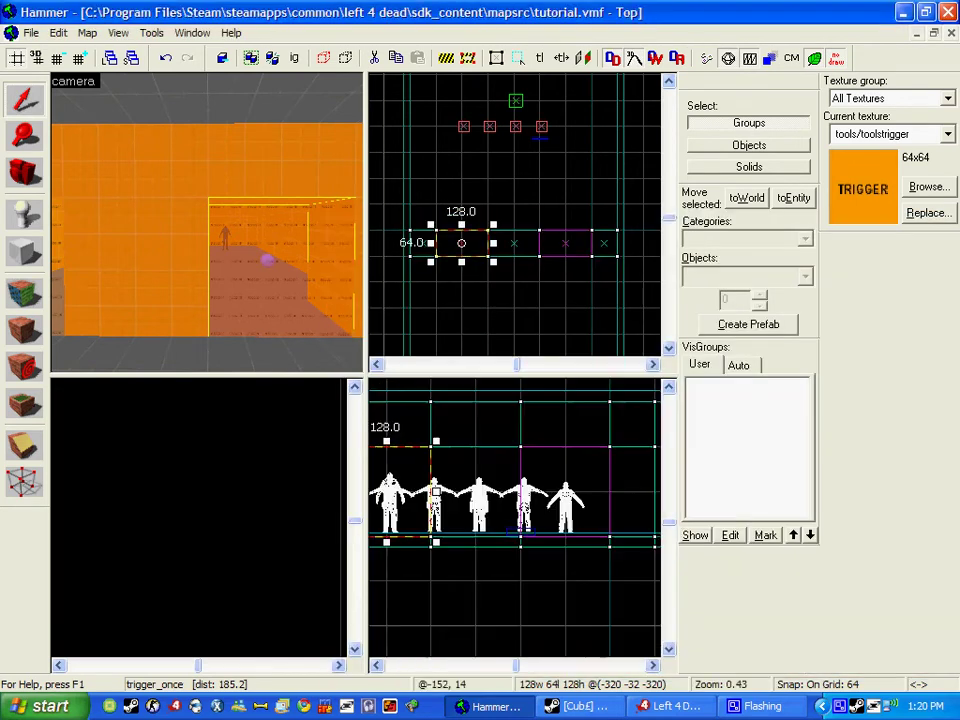
# Add an OnStartTouch output targeting "z_spawn b" to the trigger_once in front of that spawner.
pyautogui.press('a')
pyautogui.press('d')
pyautogui.doubleClick(180, 262)
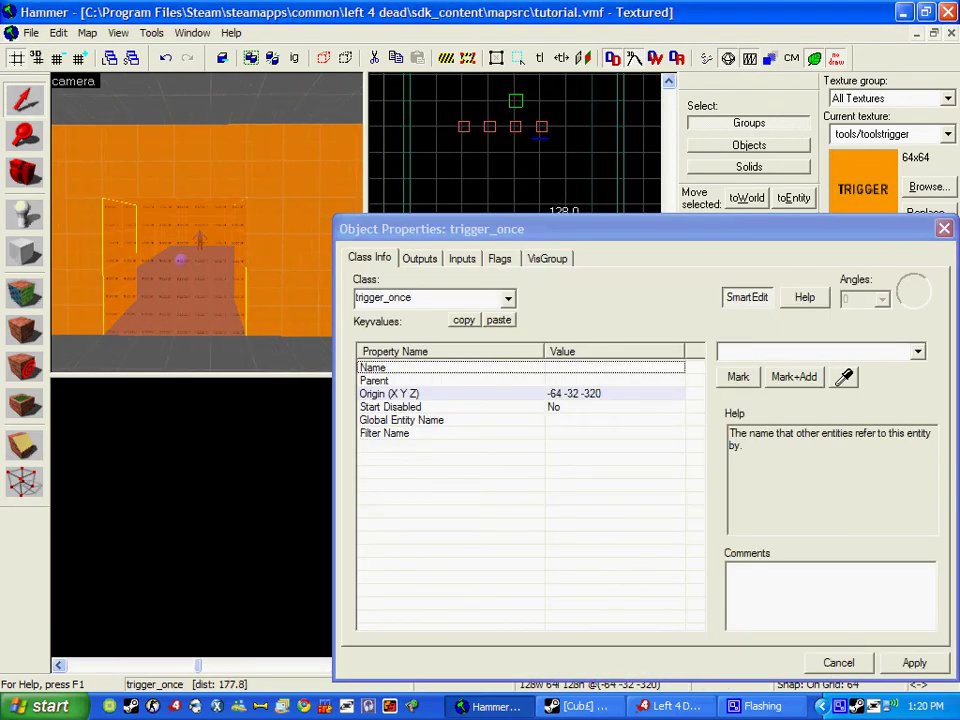
pyautogui.click(420, 259)
pyautogui.click(462, 621)
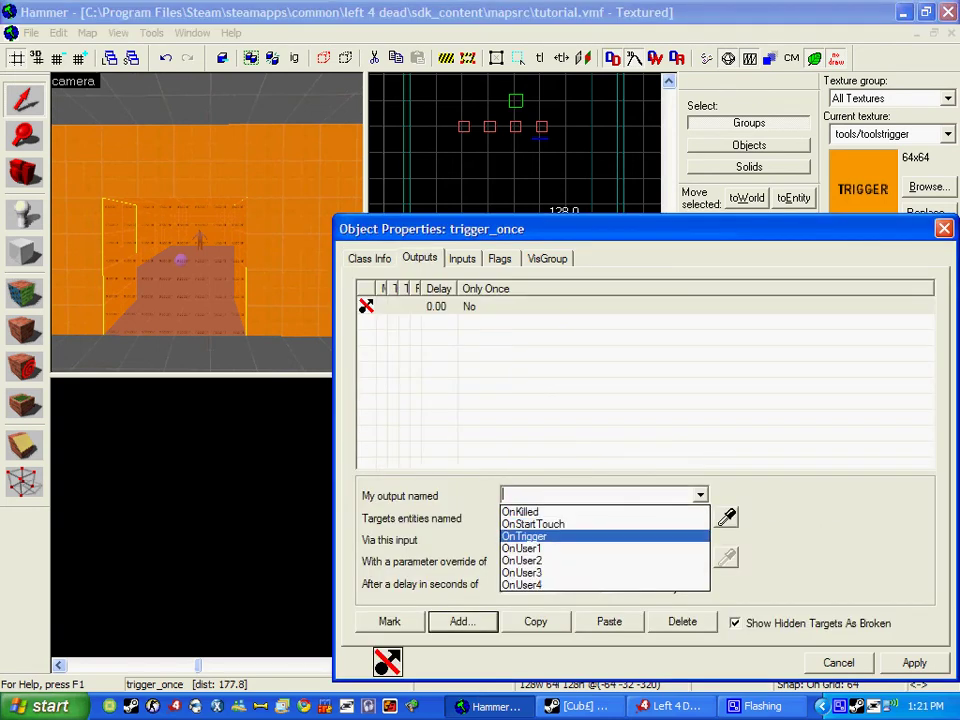
pyautogui.click(533, 524)
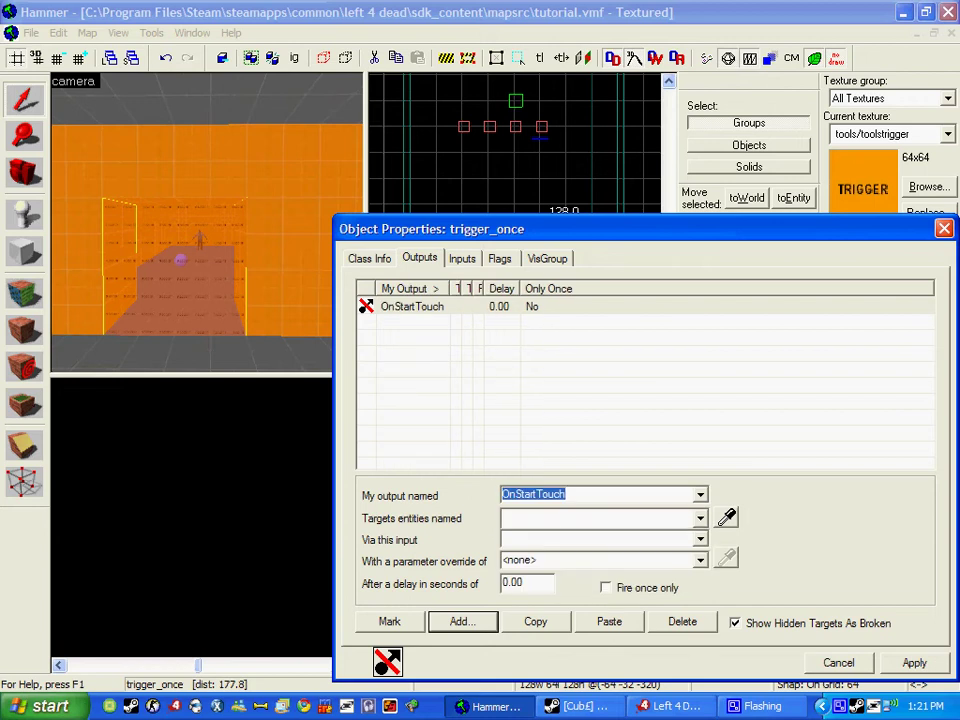
pyautogui.click(700, 518)
pyautogui.click(530, 553)
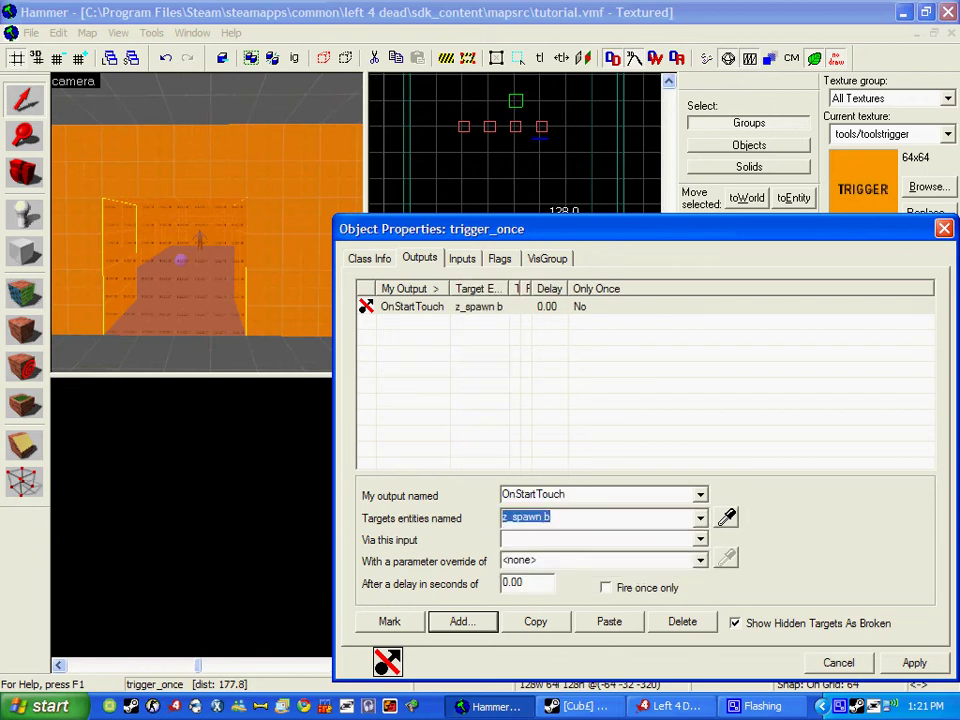
# Set the "z_spawn b" output's input to SpawnZombie, make it fire once only, apply the properties and close them.
pyautogui.click(700, 539)
pyautogui.scroll(-2, 560, 590)
pyautogui.click(550, 628)
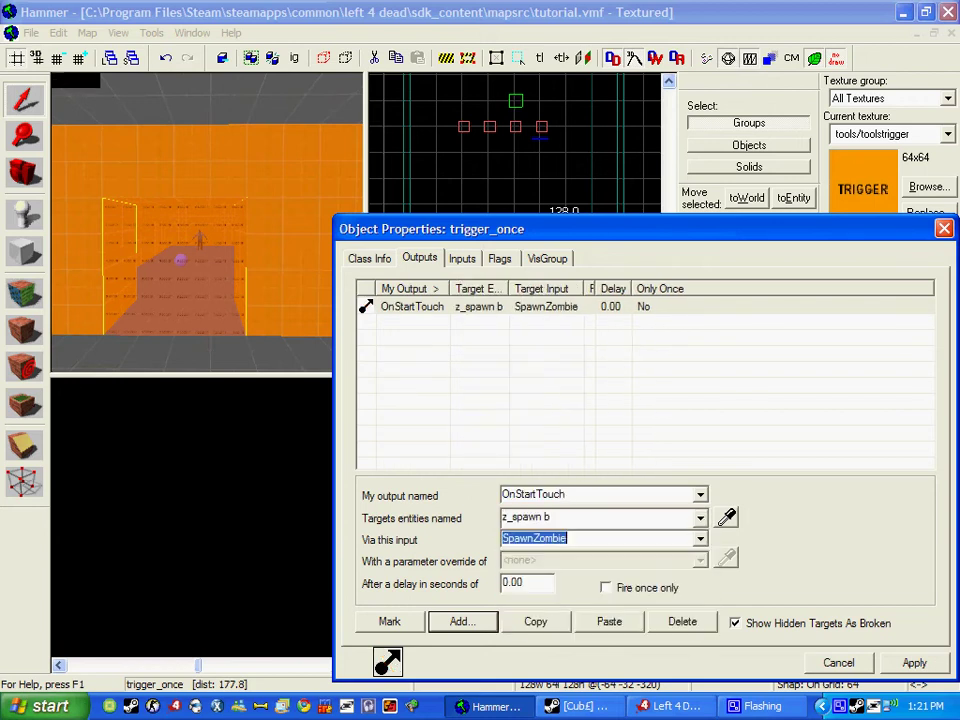
pyautogui.click(606, 588)
pyautogui.click(914, 663)
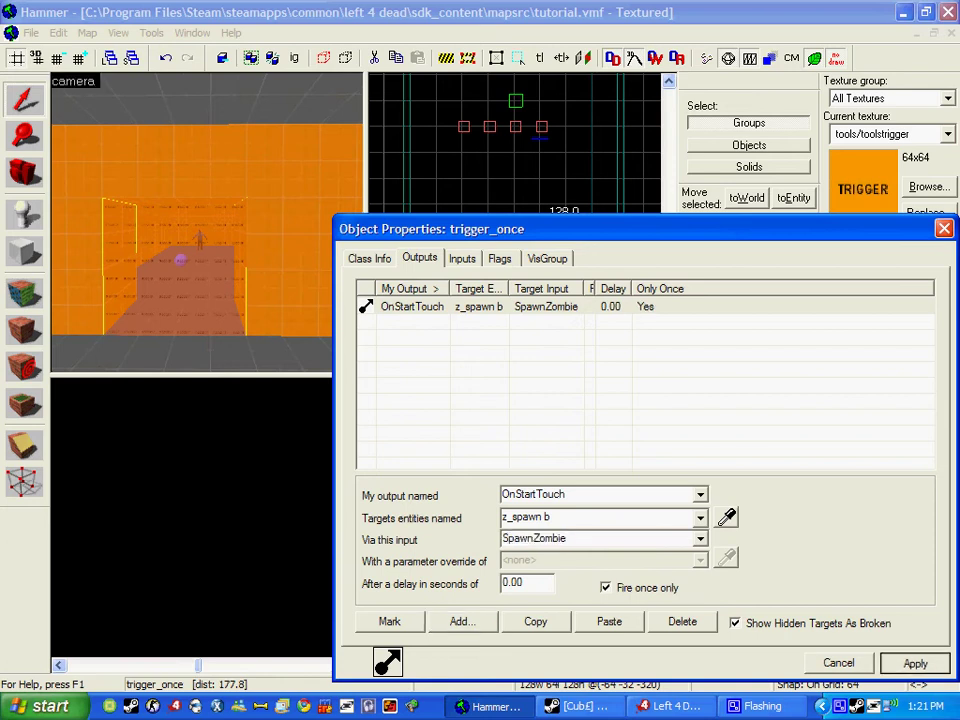
pyautogui.click(944, 229)
# Add an OnStartTouch output targeting "csw" to the trigger_once in the other doorway.
pyautogui.press('d')
pyautogui.press('w')
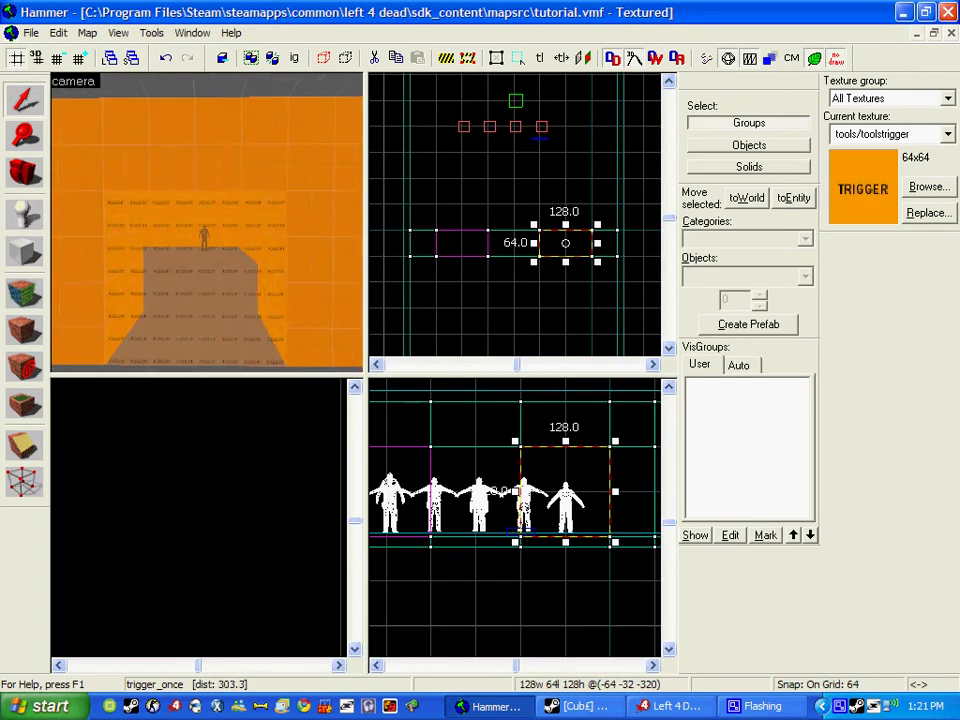
pyautogui.doubleClick(207, 225)
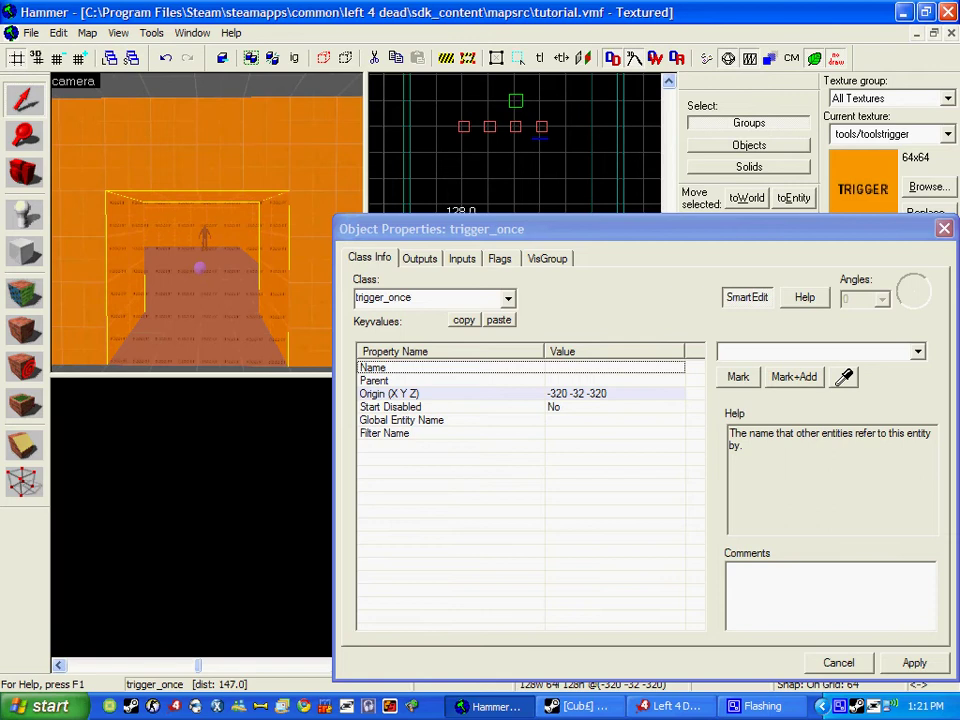
pyautogui.click(420, 259)
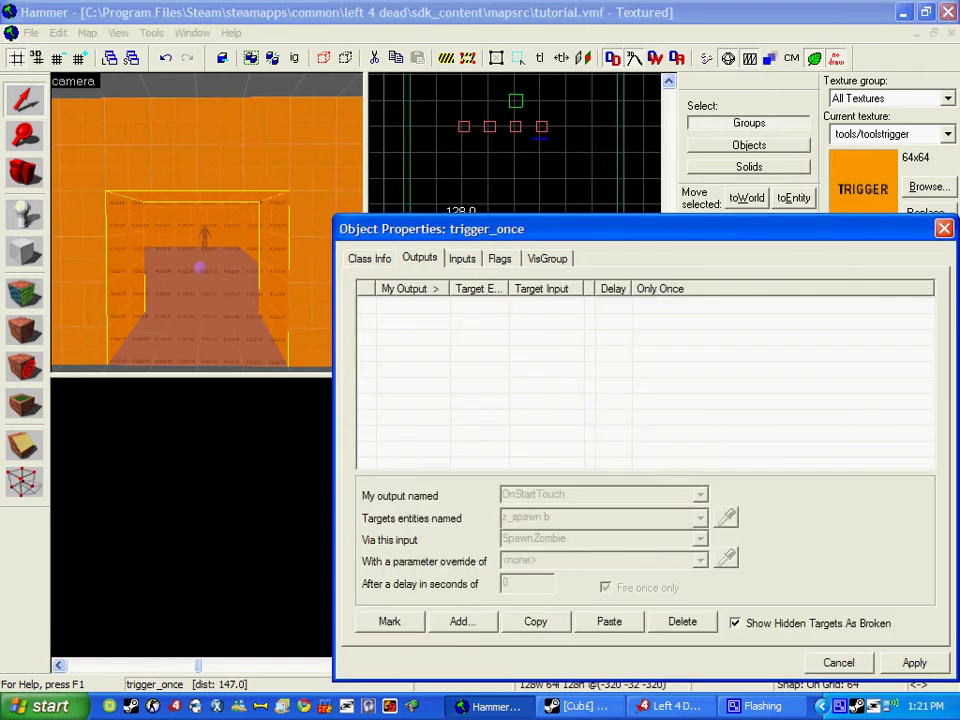
pyautogui.click(462, 621)
pyautogui.click(700, 495)
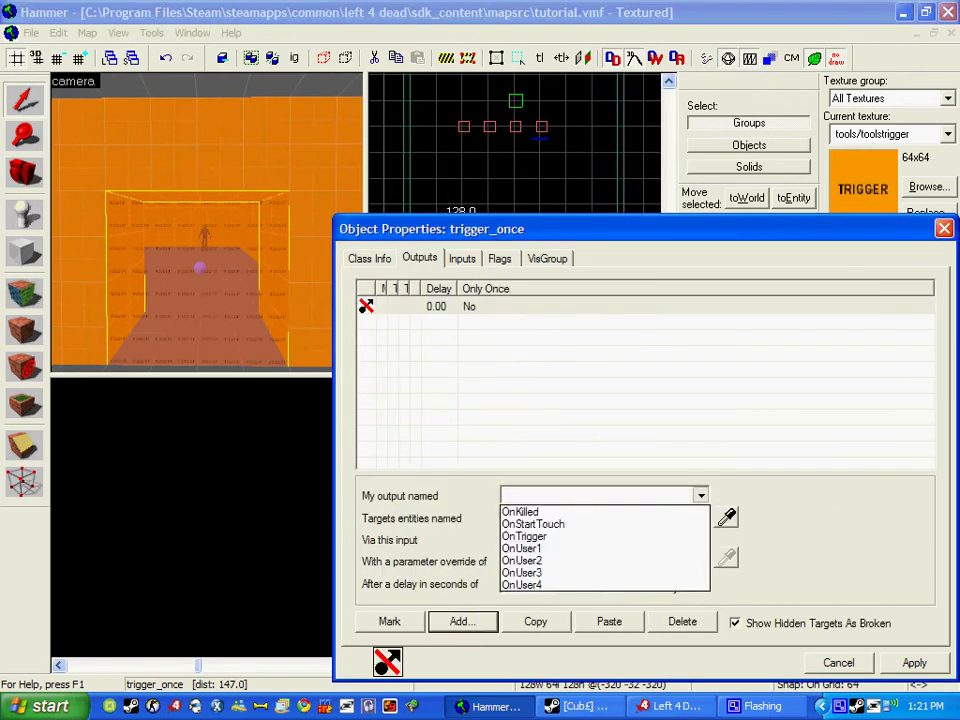
pyautogui.click(533, 524)
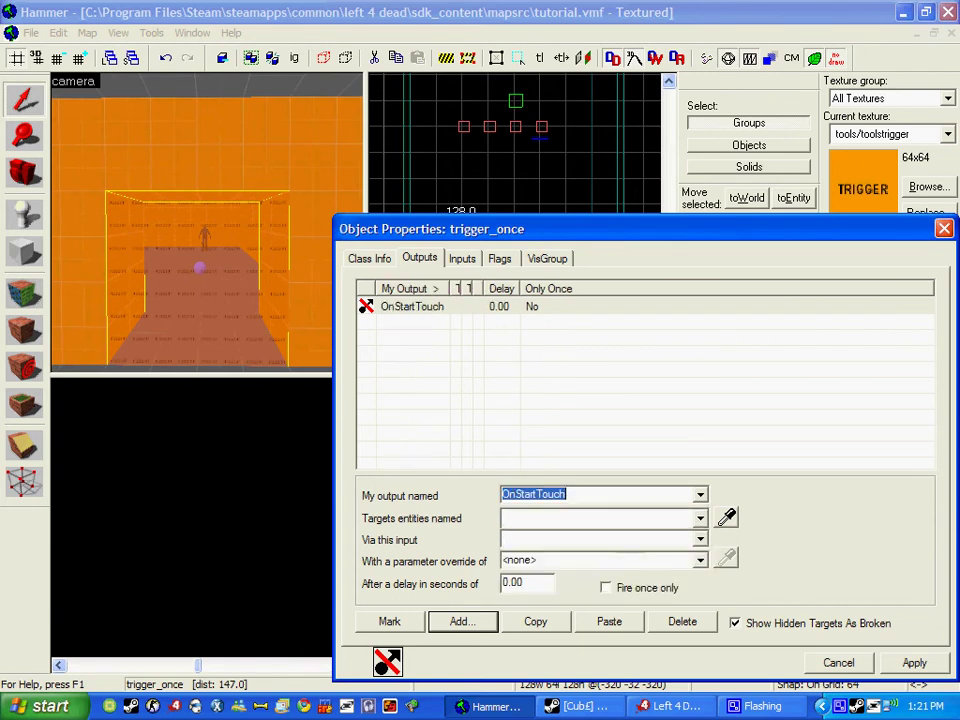
pyautogui.click(700, 518)
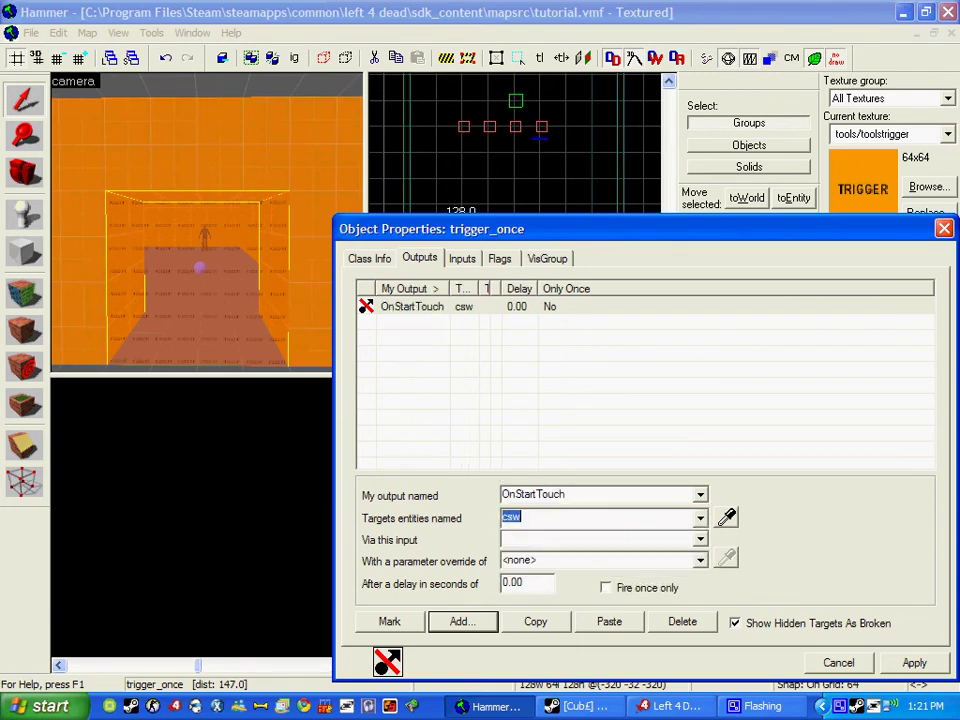
# Set the "csw" output's input to SpawnZombie with parameter "Witch Witch", make it fire once only and close the properties.
pyautogui.click(700, 539)
pyautogui.click(535, 629)
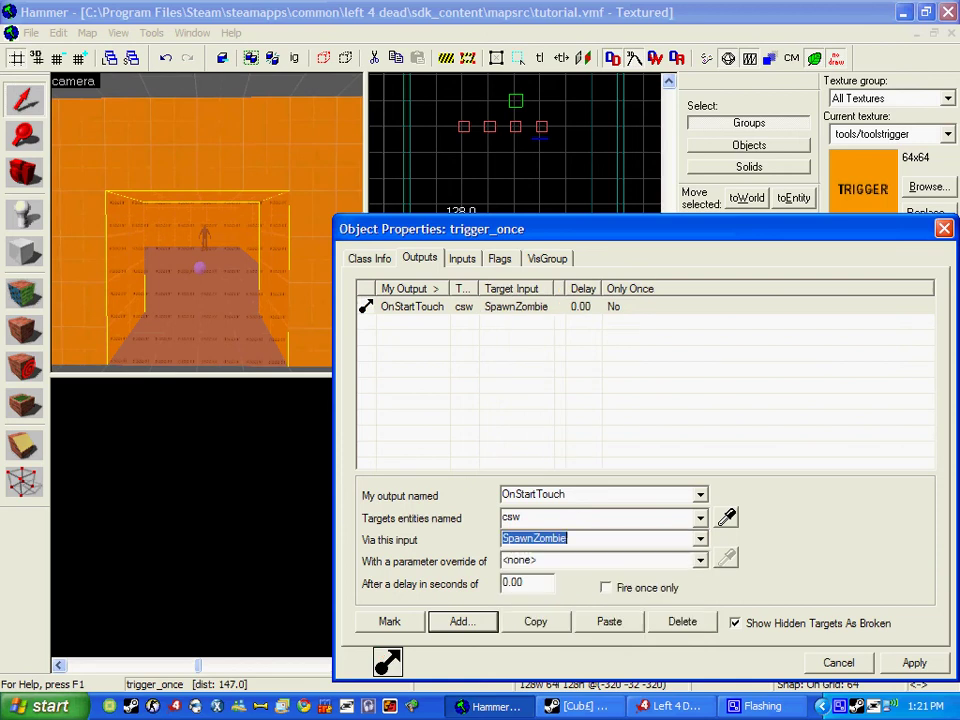
pyautogui.write('Witch')
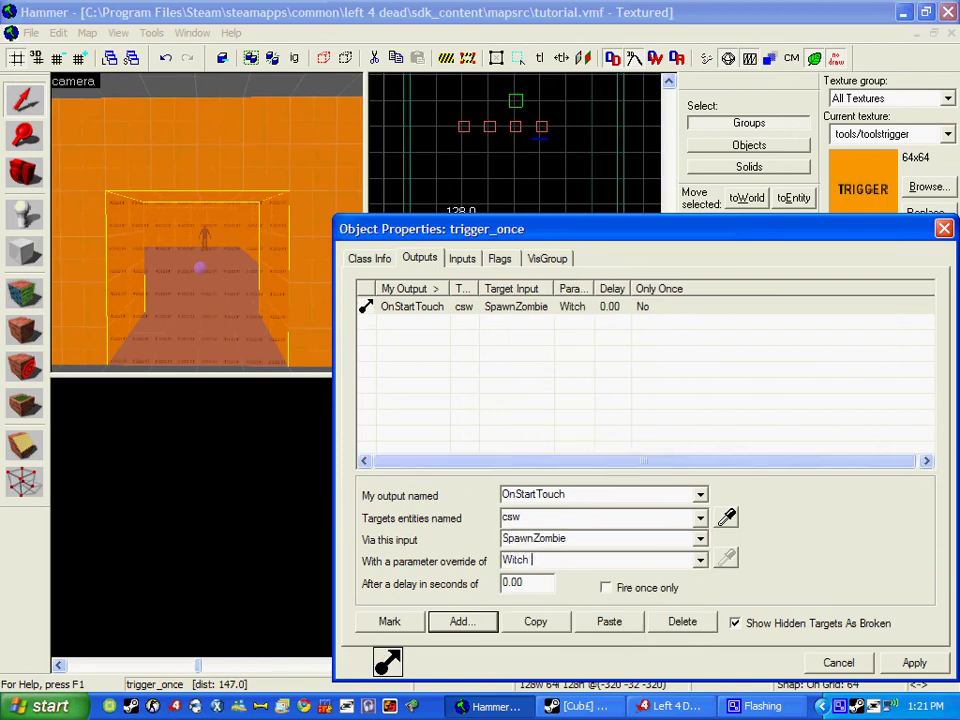
pyautogui.write(' Witch')
pyautogui.click(606, 588)
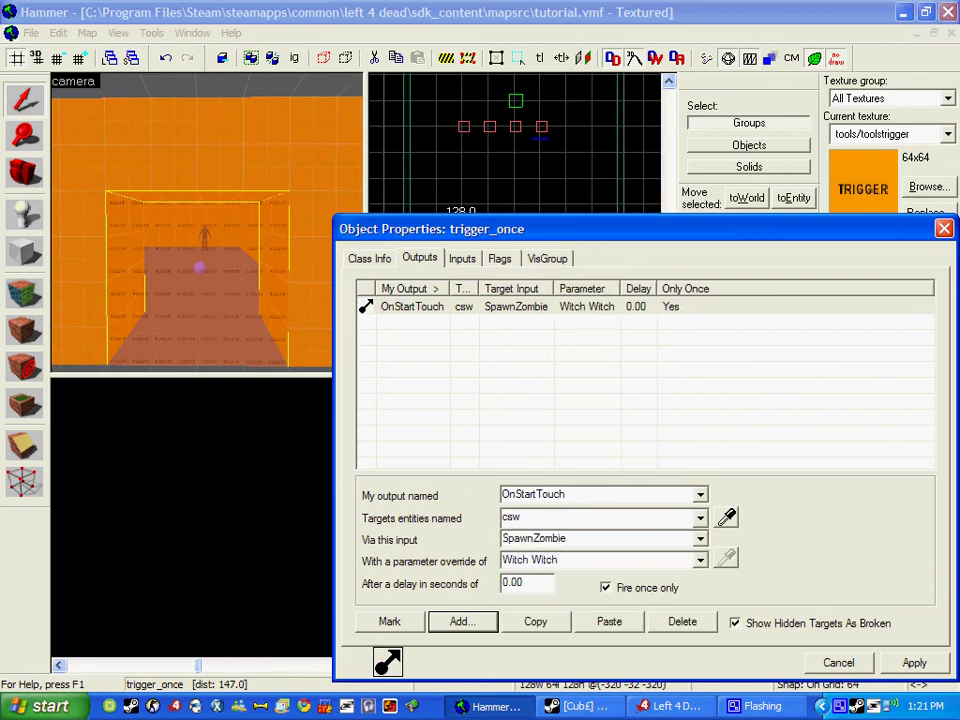
pyautogui.click(838, 663)
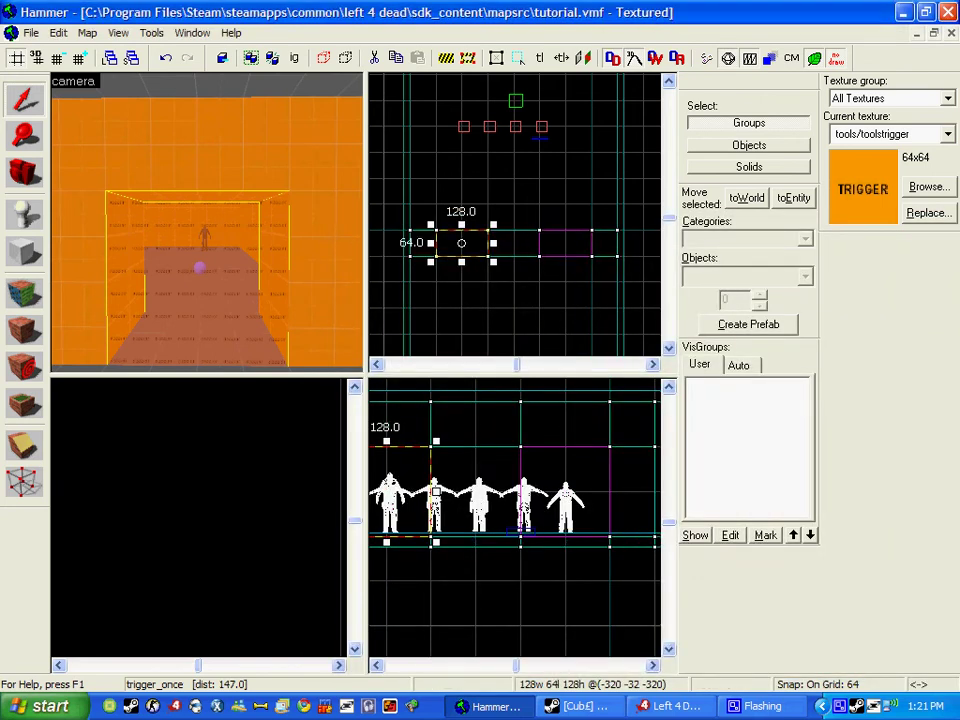
# Compile and run the map, and load it in Left 4 Dead with the console command "map tutorial".
pyautogui.press('F9')
pyautogui.press('Return')
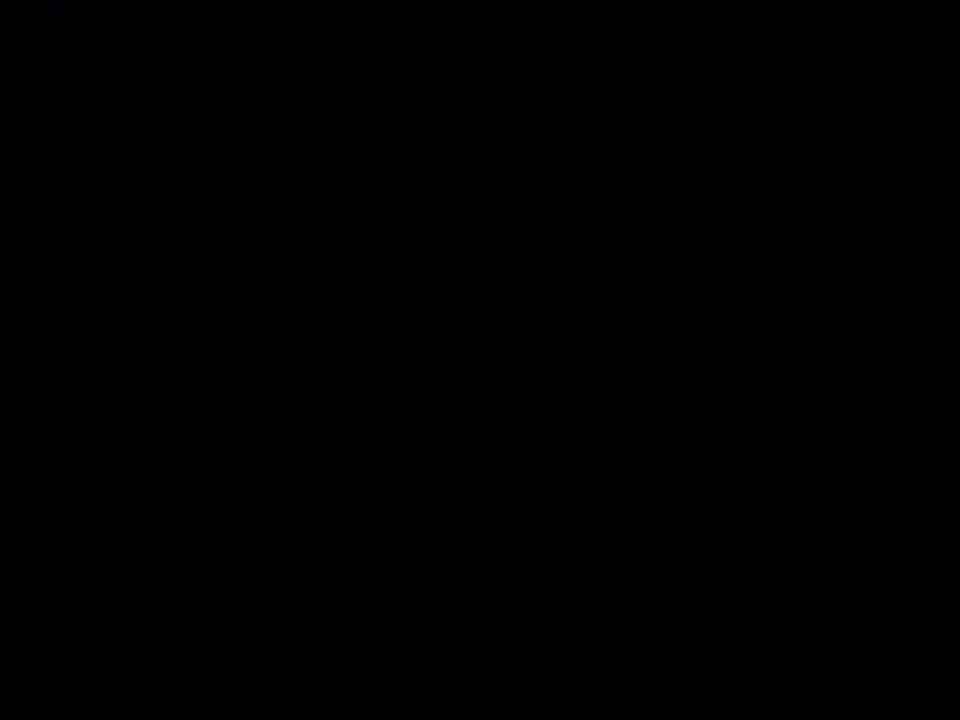
pyautogui.press('`')
pyautogui.write('map tutorial')
pyautogui.press('Return')
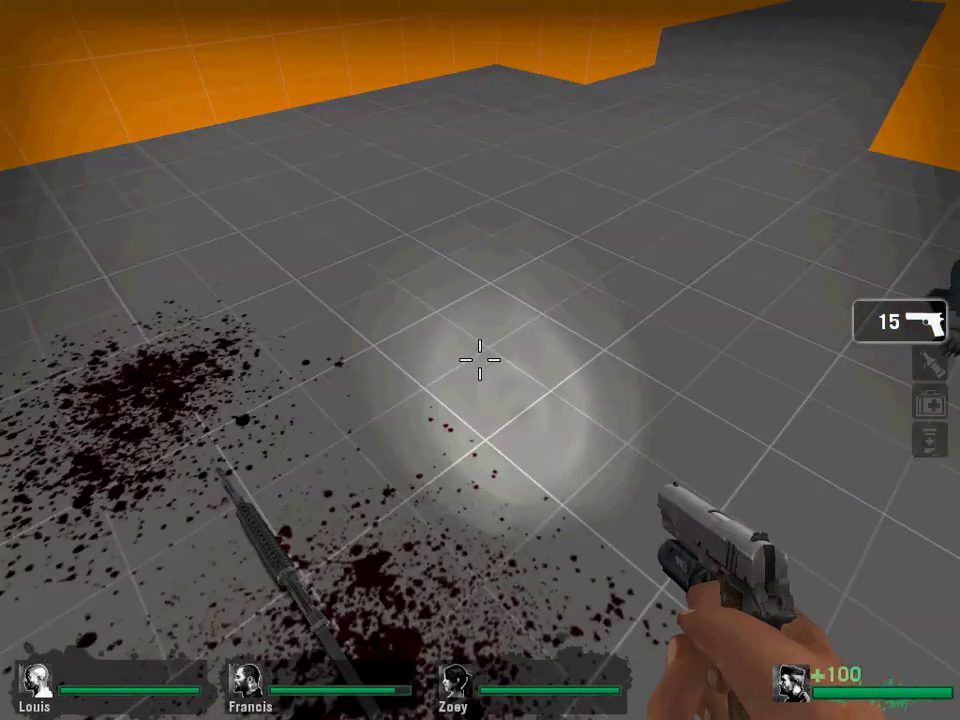
# Playtest the doorway triggers: pick up the rifle, walk through to the spawn area and shoot the Boomer and the Witch.
pyautogui.press('e')
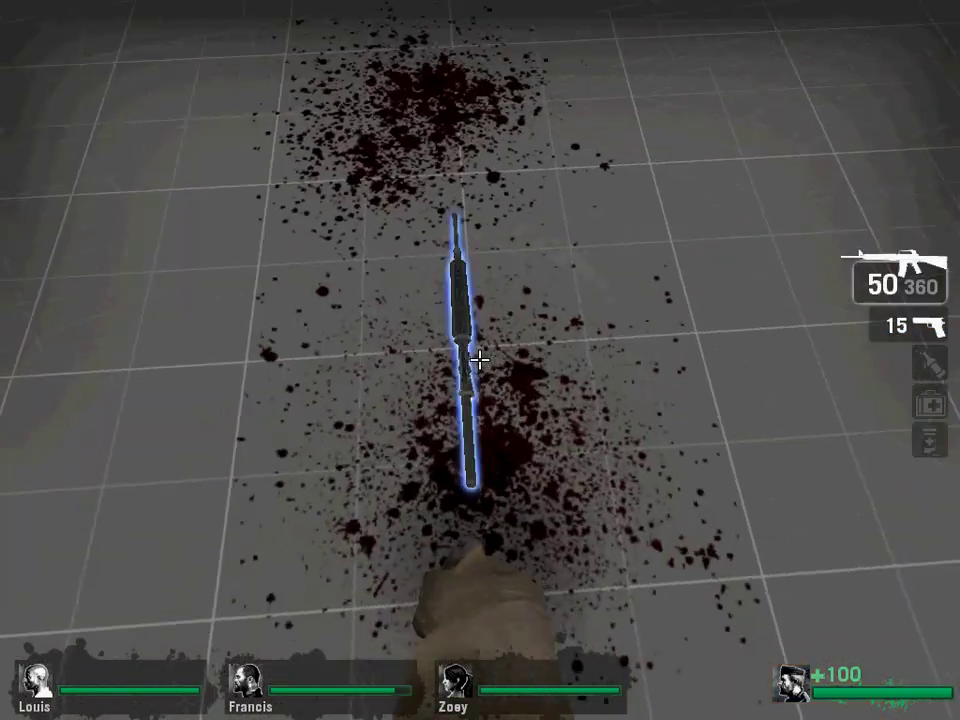
pyautogui.press('d')
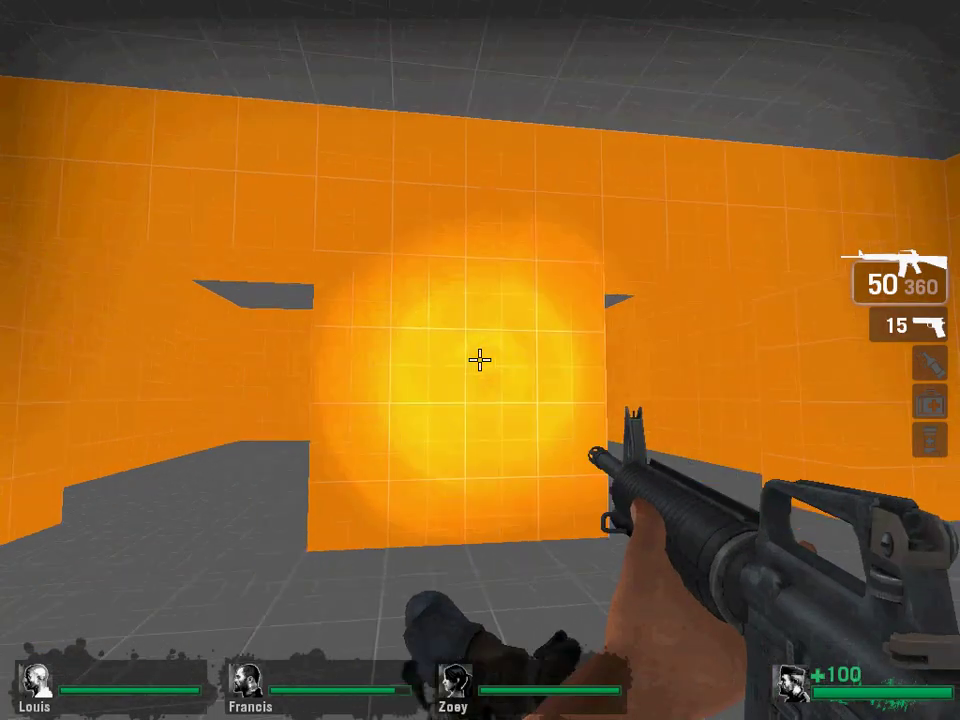
pyautogui.press('w')
pyautogui.press('w')
pyautogui.click(480, 360)
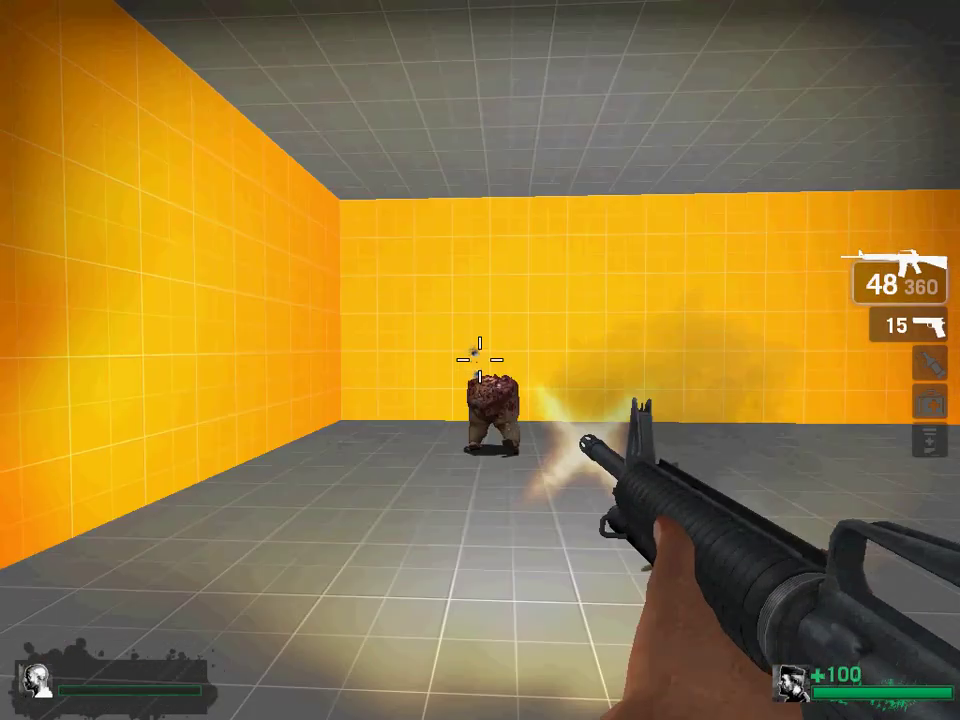
pyautogui.press('r')
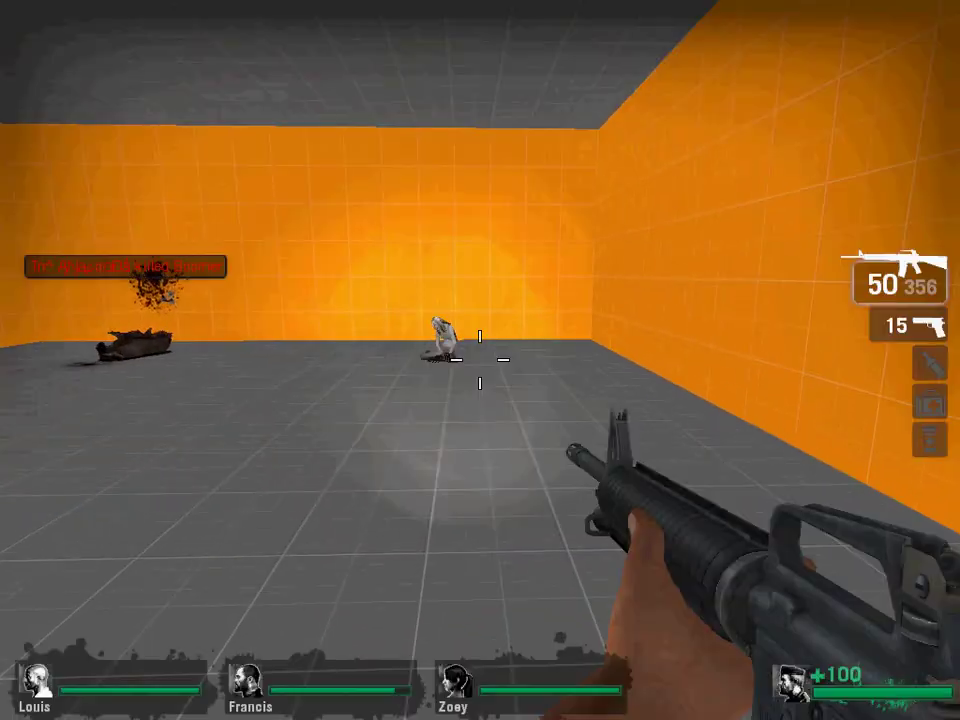
pyautogui.press('w')
pyautogui.click(480, 360)
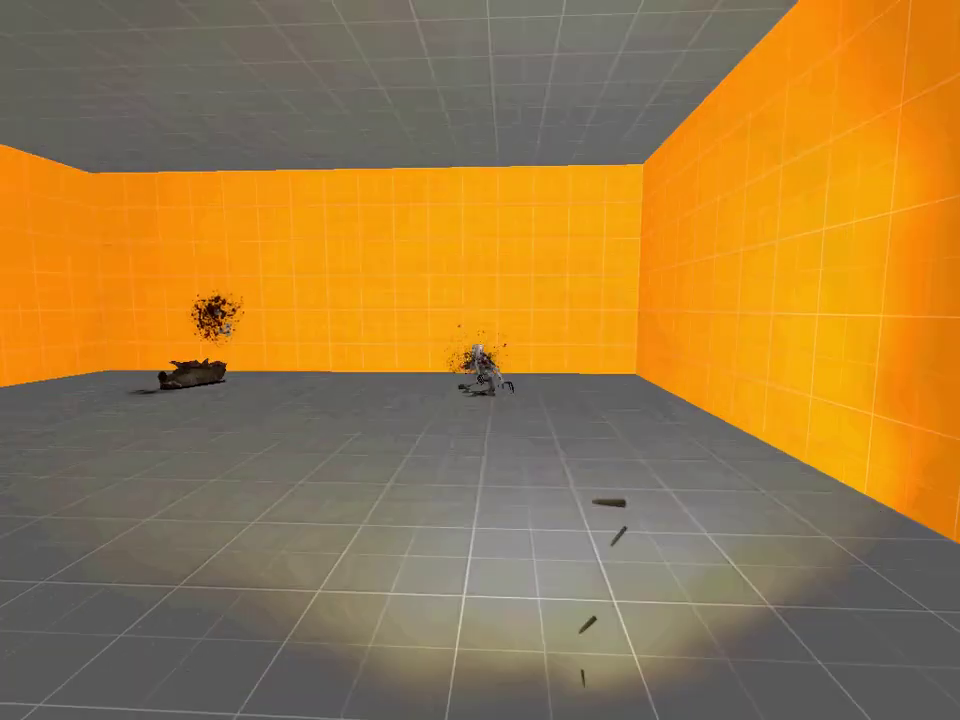
pyautogui.press('r')
# Leave the running test game and quit Left 4 Dead, accepting both confirmations.
pyautogui.press('Escape')
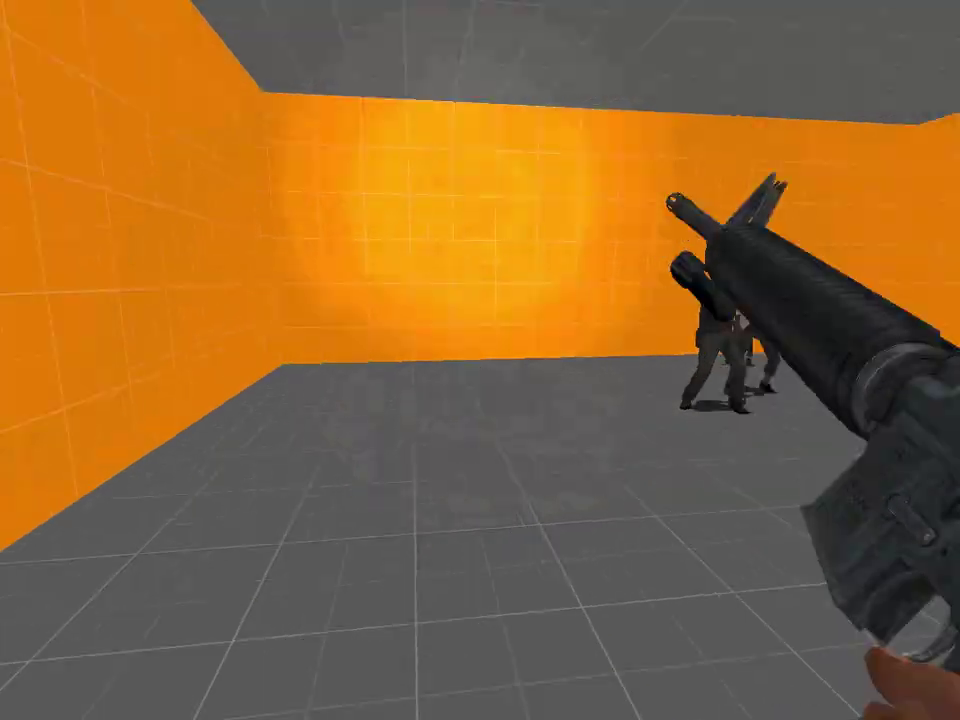
pyautogui.click(216, 386)
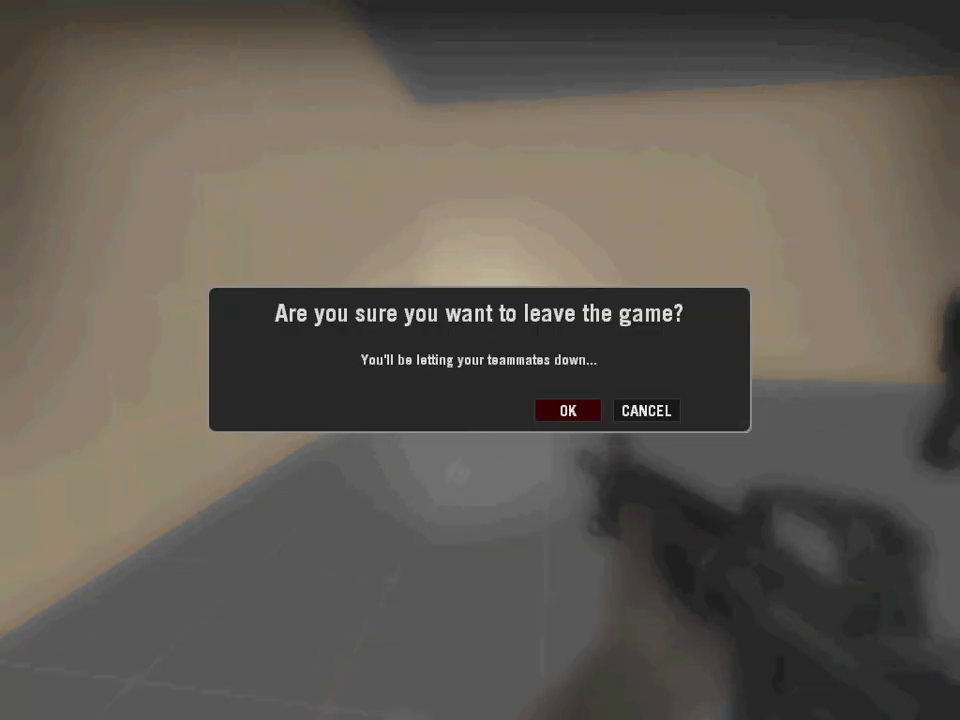
pyautogui.click(568, 411)
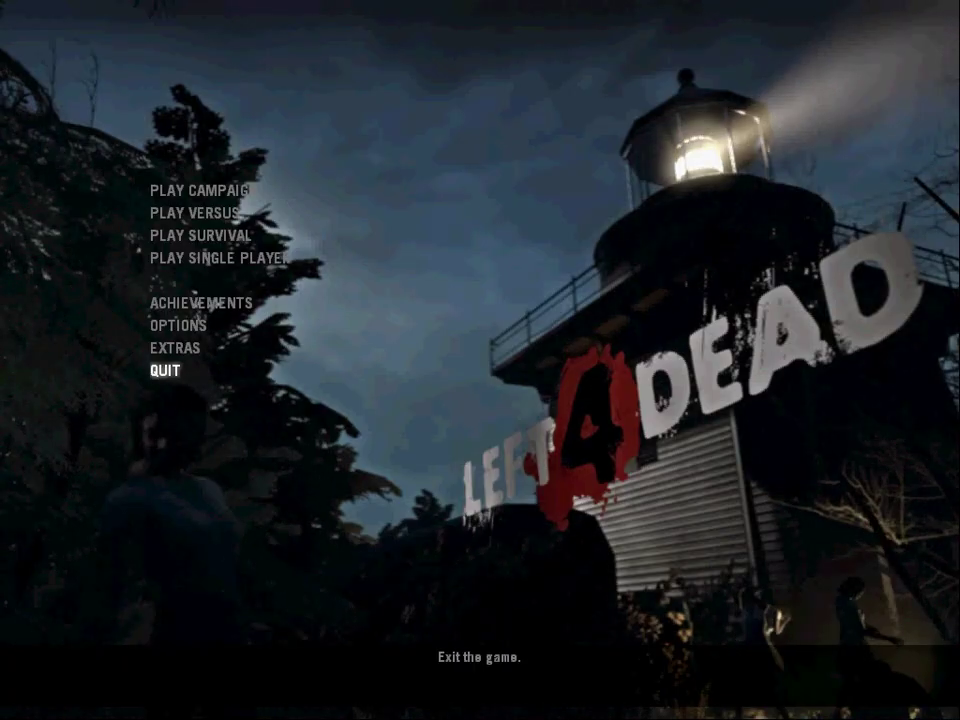
pyautogui.click(166, 371)
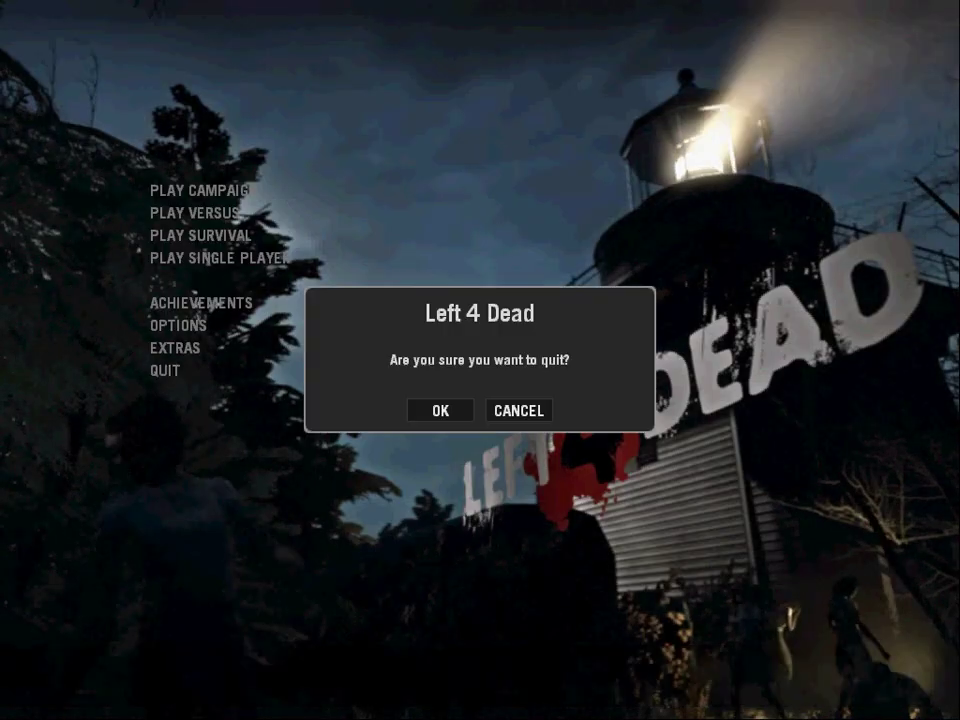
pyautogui.click(440, 410)
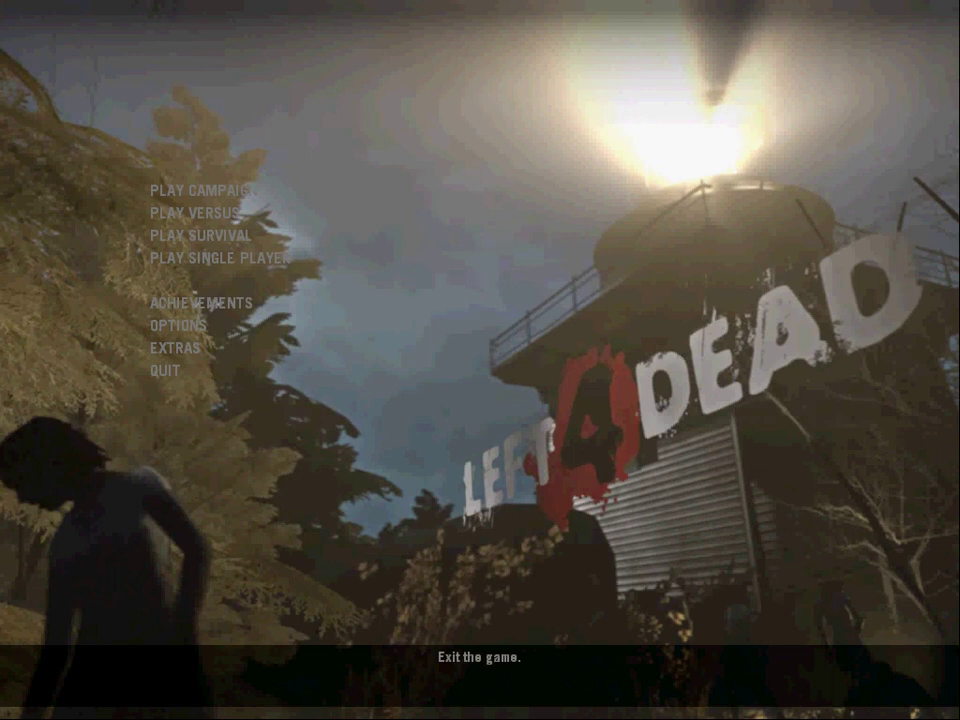